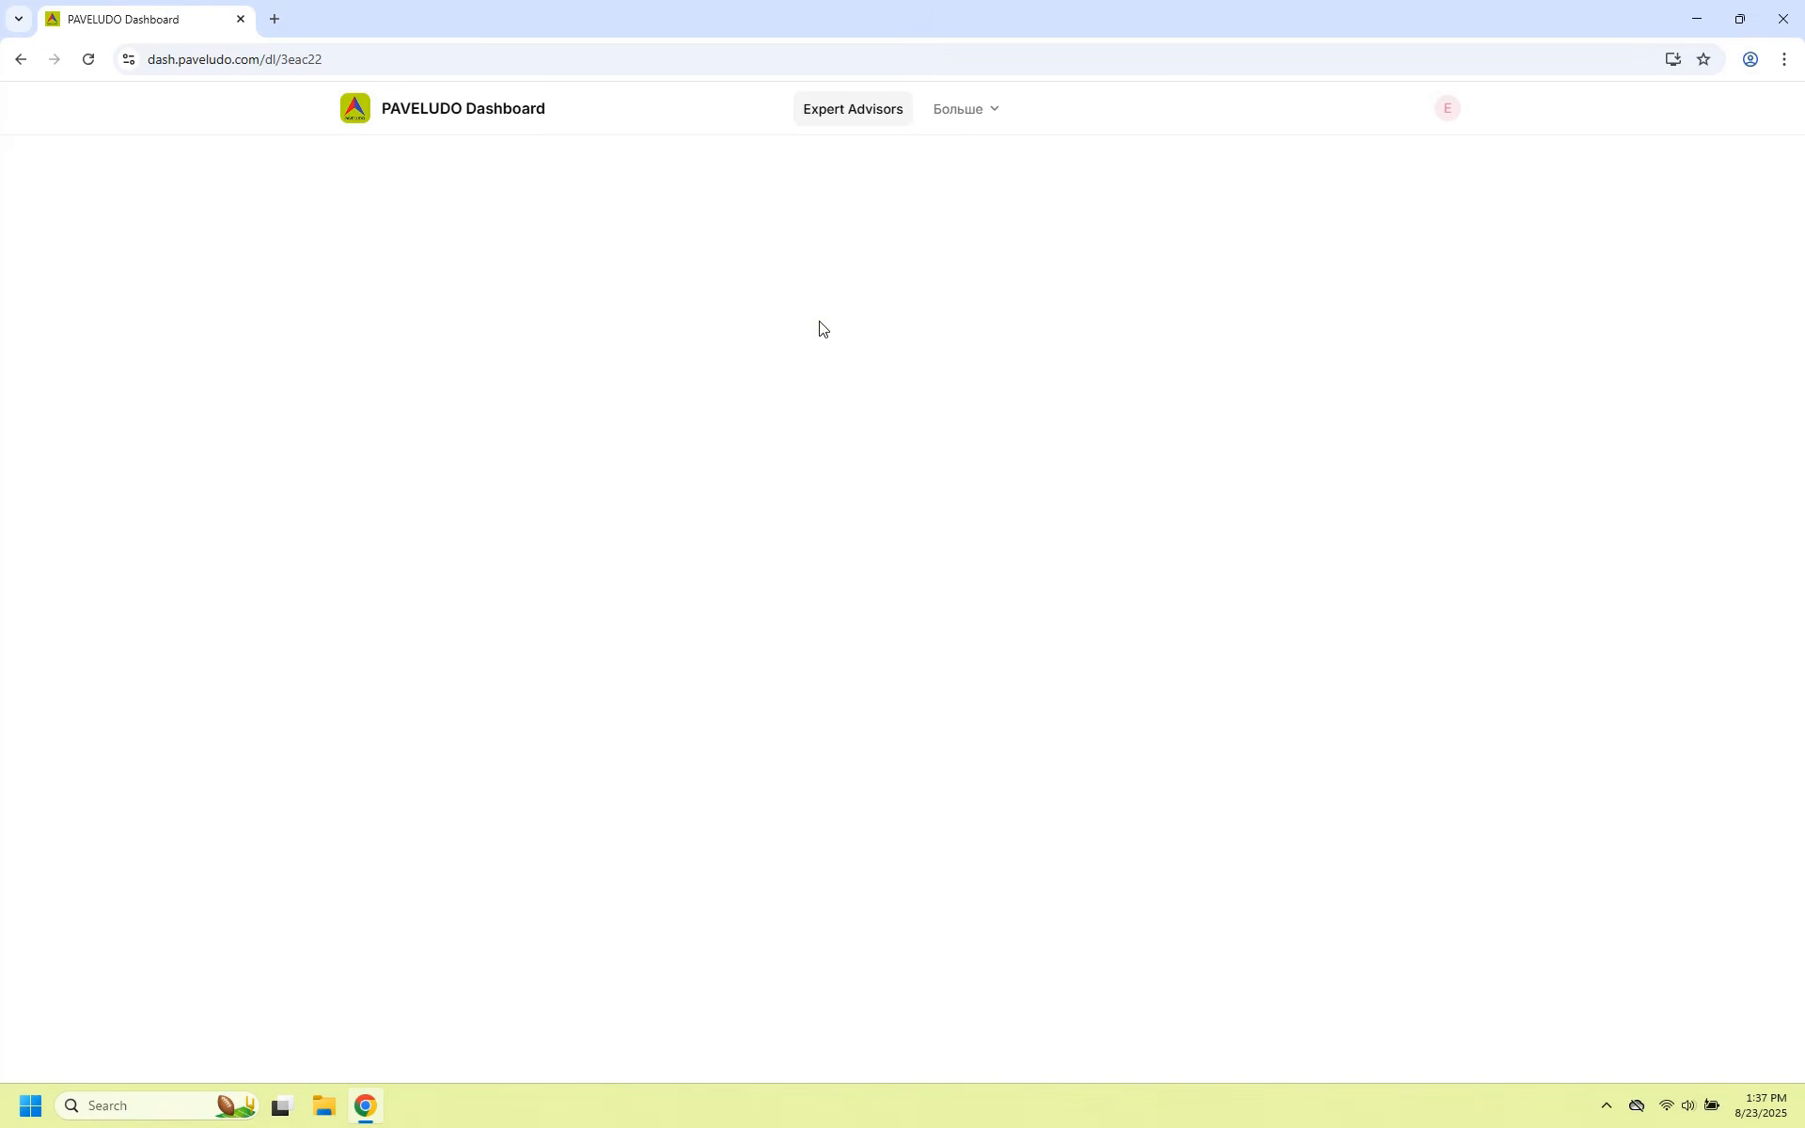
# Open the MultiWay EA page and review its Trial License section.
pyautogui.click(783, 367)
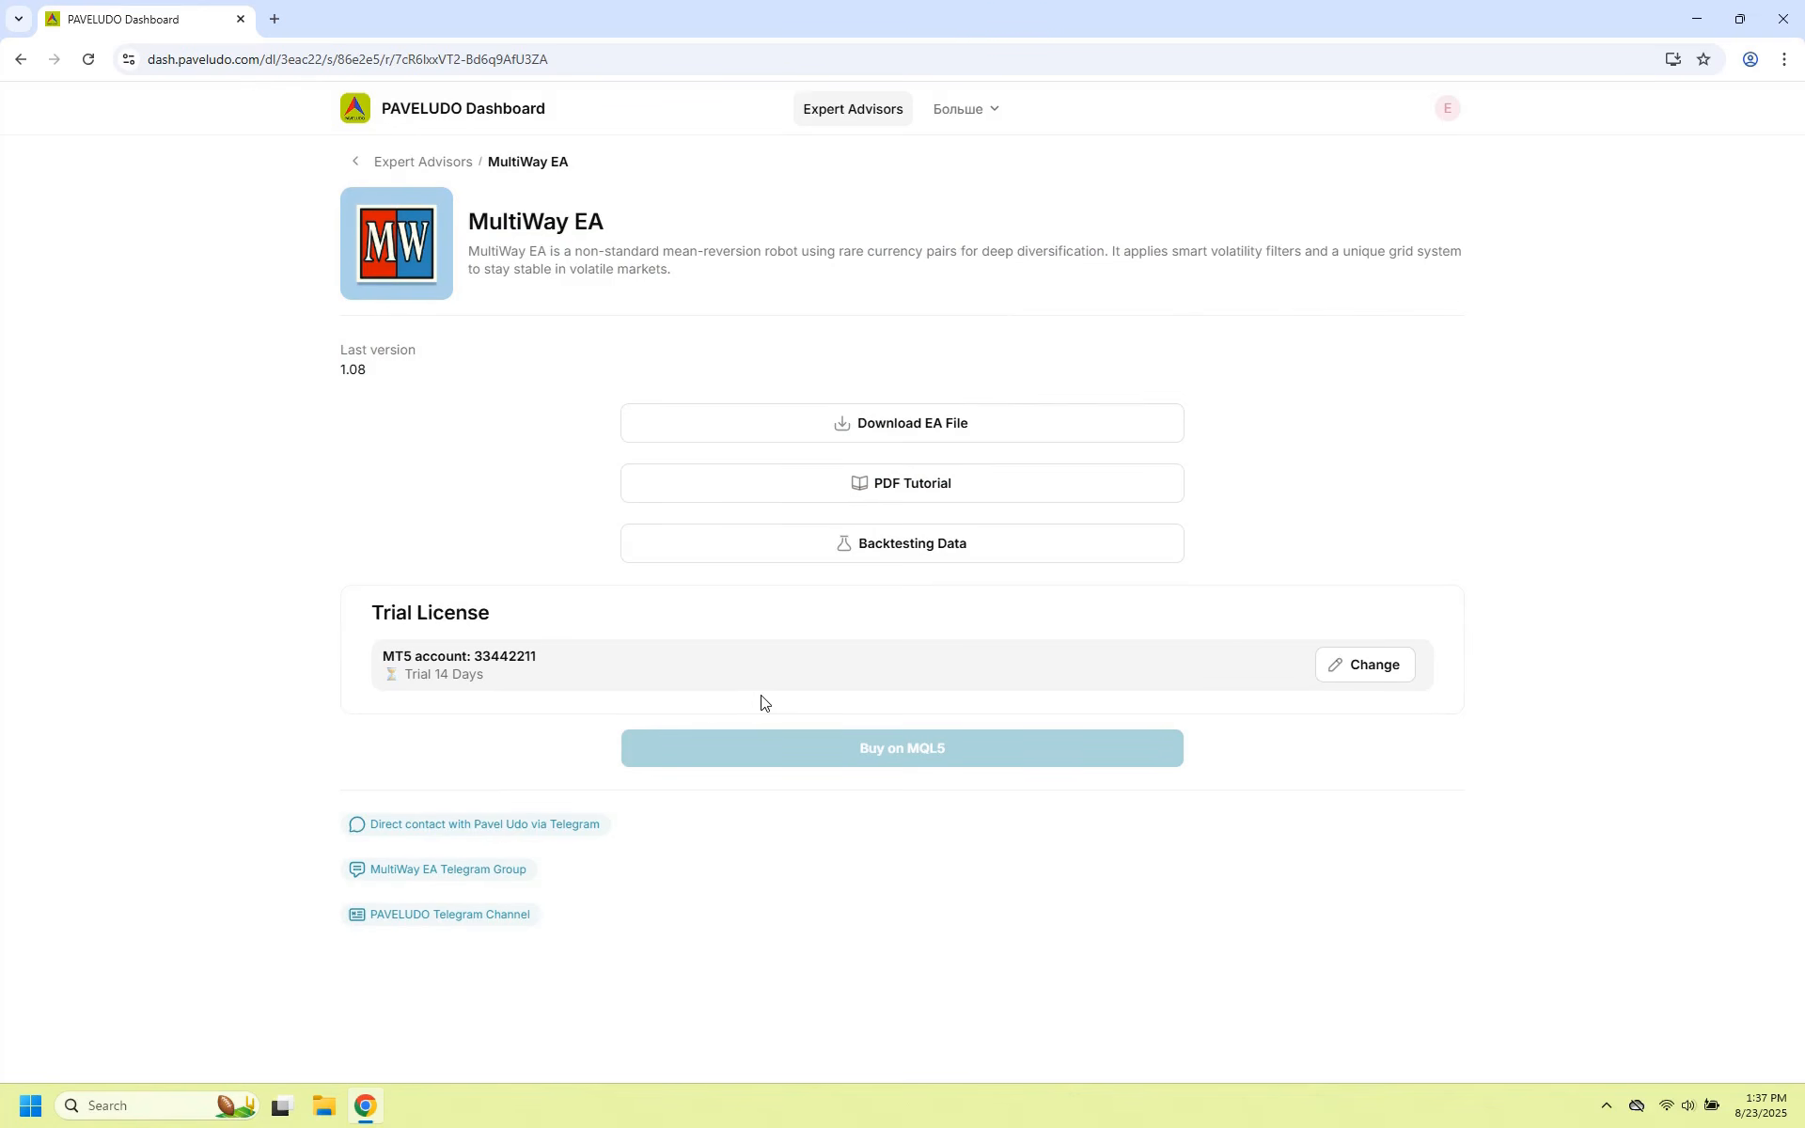
pyautogui.moveTo(514, 617); pyautogui.dragTo(358, 620)
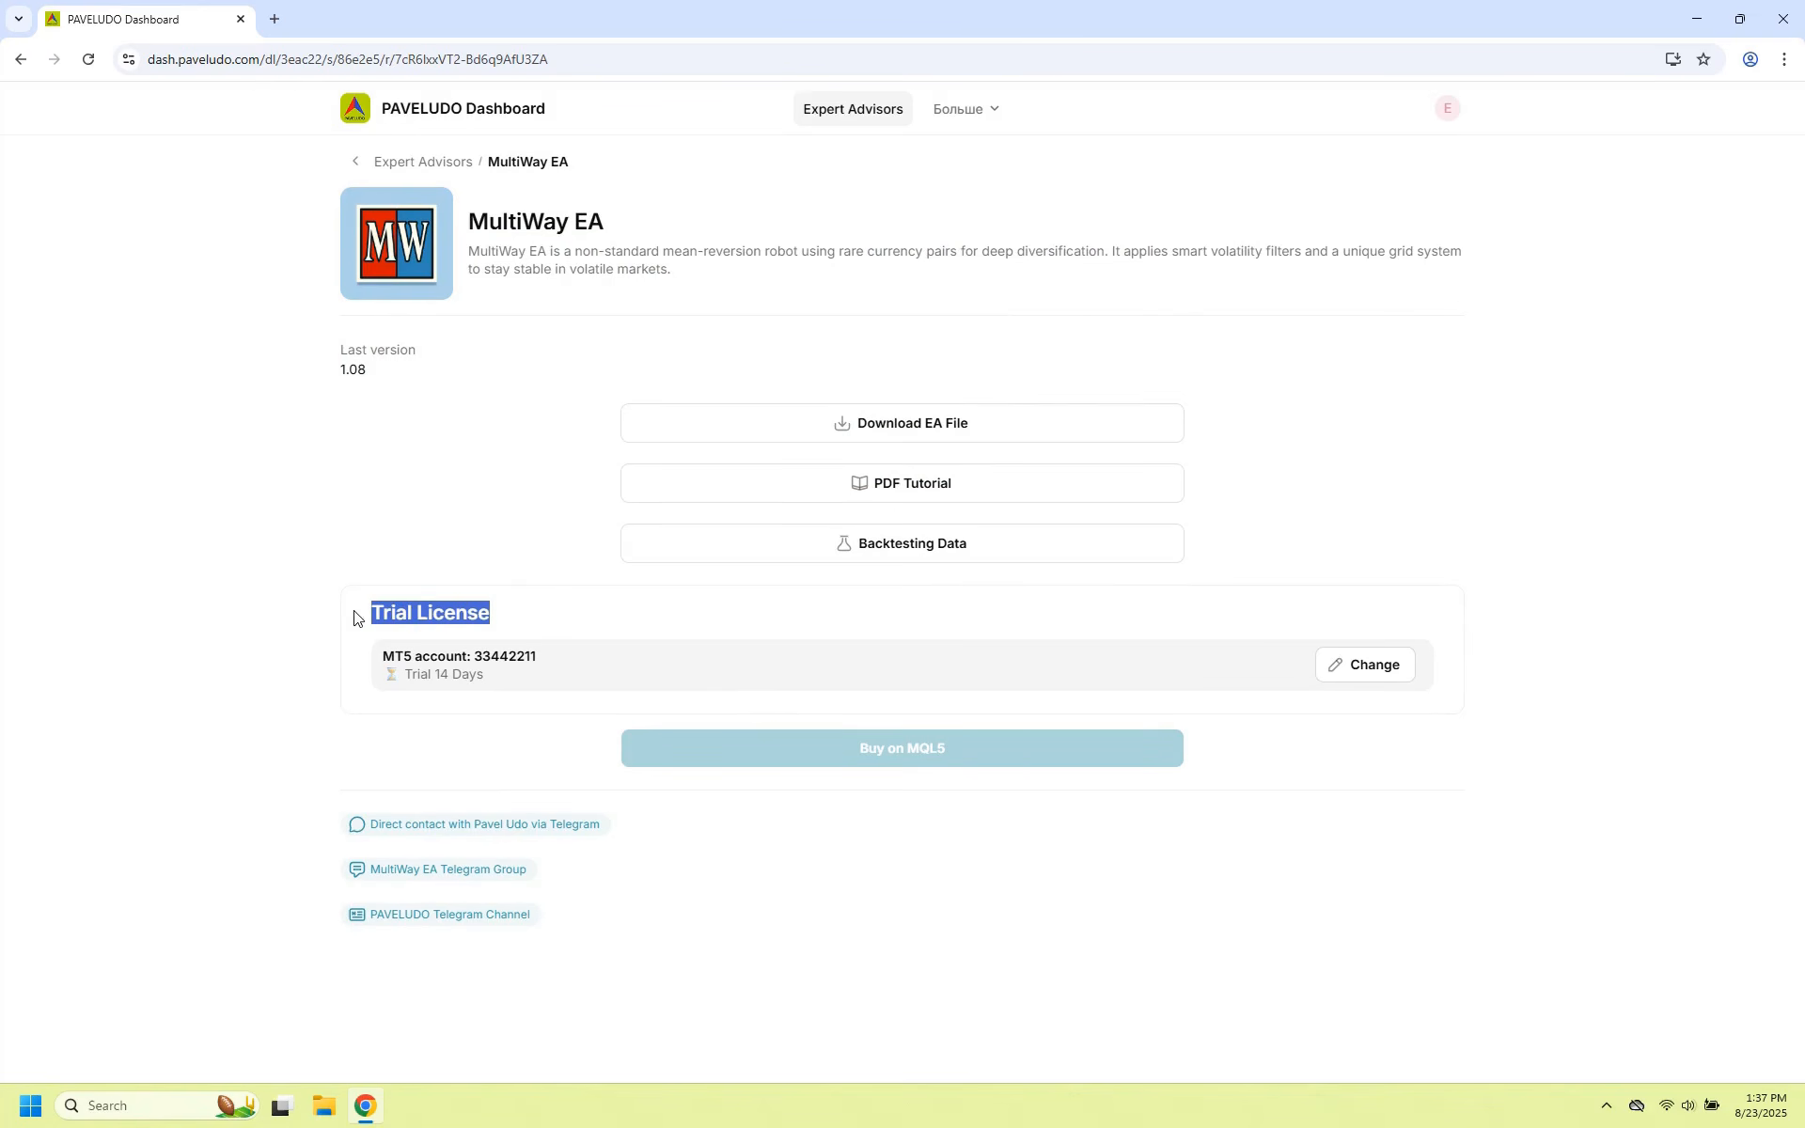
pyautogui.click(555, 609)
pyautogui.moveTo(555, 611); pyautogui.dragTo(342, 618)
pyautogui.click(349, 618)
pyautogui.moveTo(560, 663)
pyautogui.mouseDown()
pyautogui.moveTo(373, 658)
pyautogui.moveTo(555, 660)
pyautogui.mouseUp()
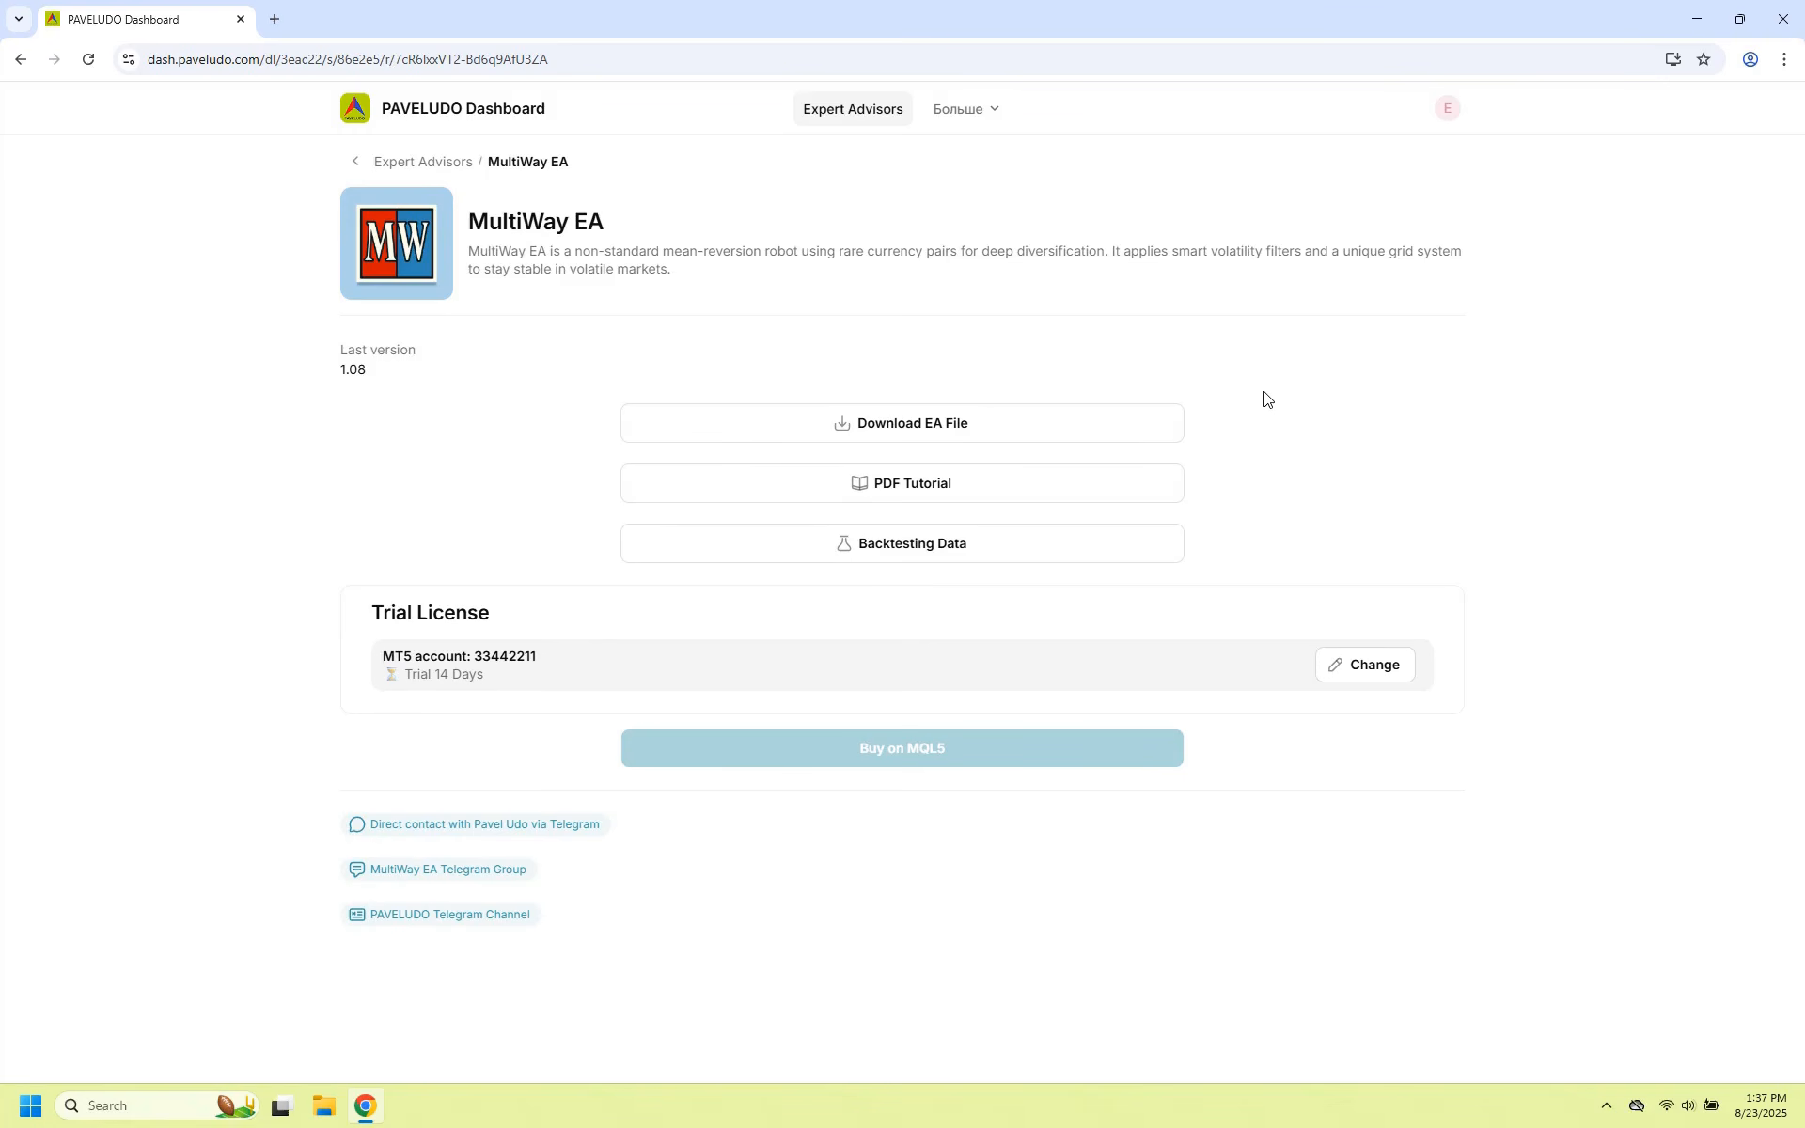
# Download the MultiWay EA file and show MultiWayEA.zip in its download folder.
pyautogui.click(1083, 429)
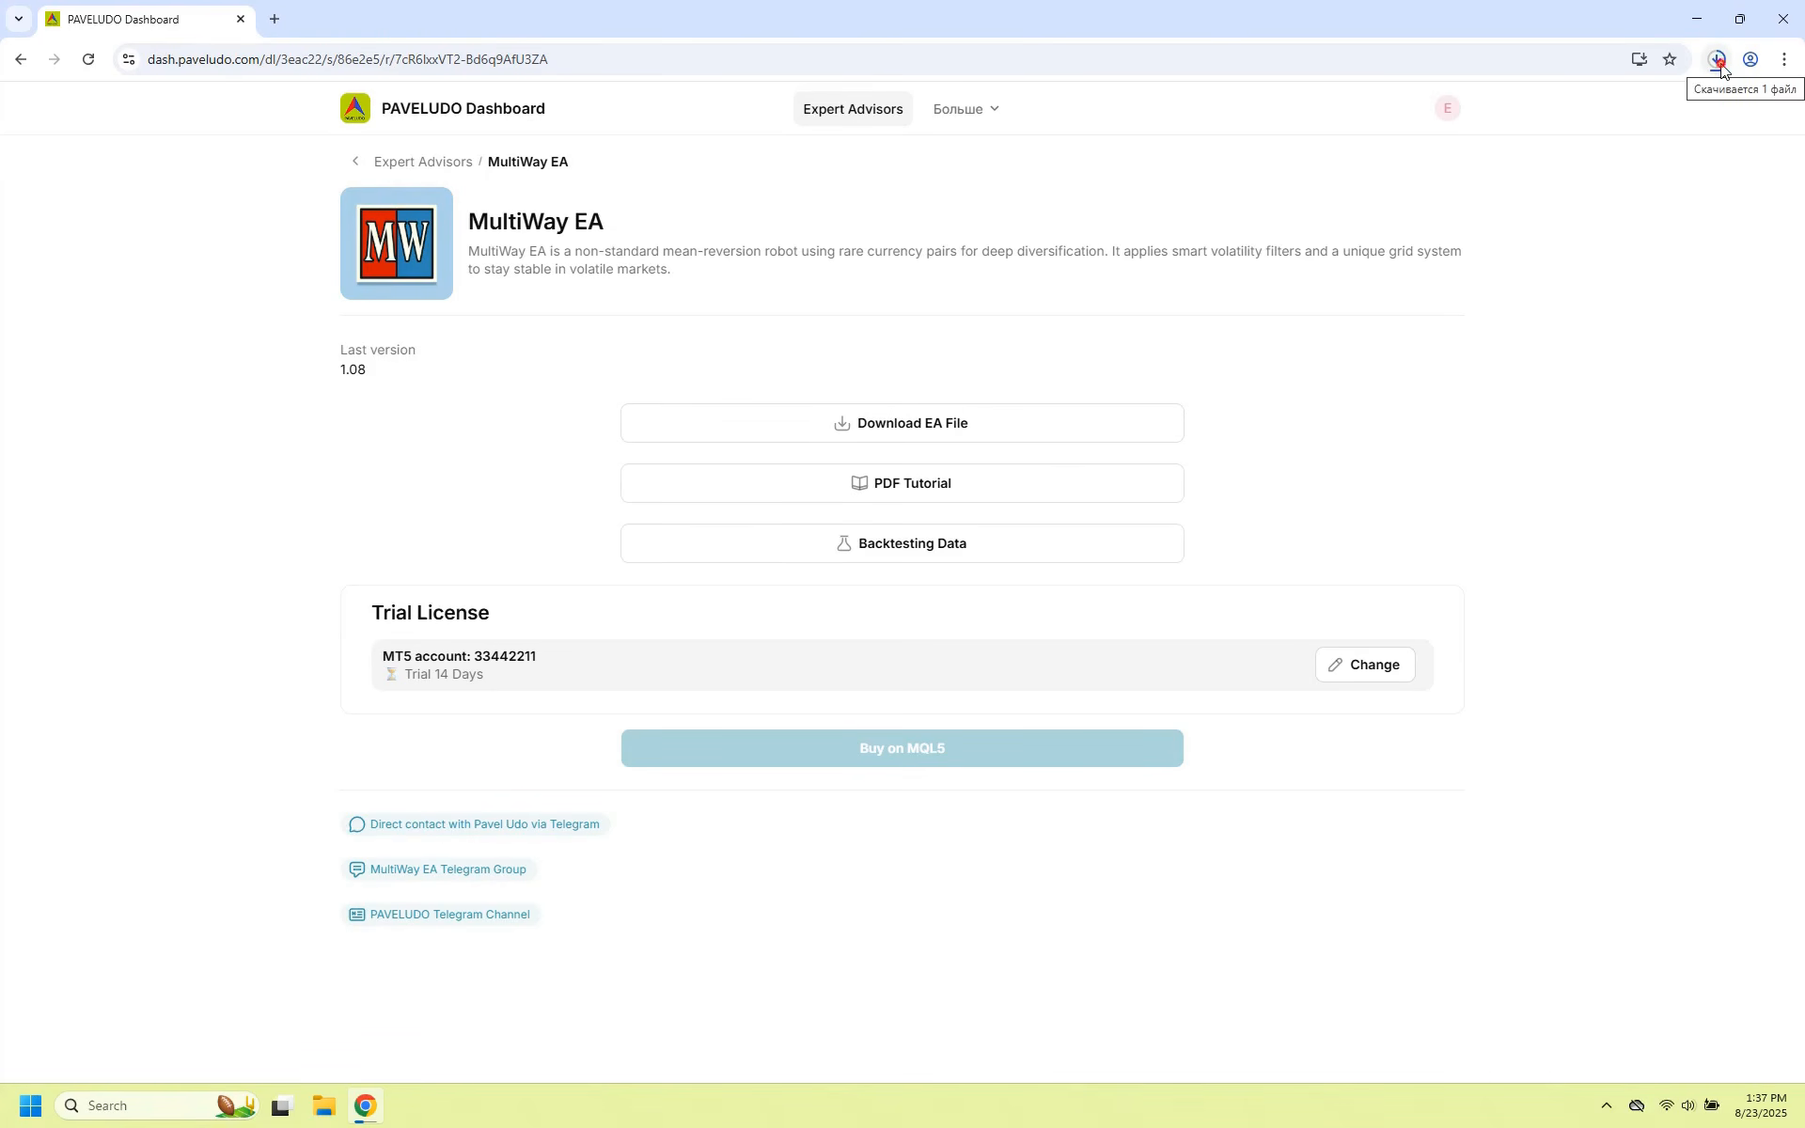
pyautogui.click(1718, 64)
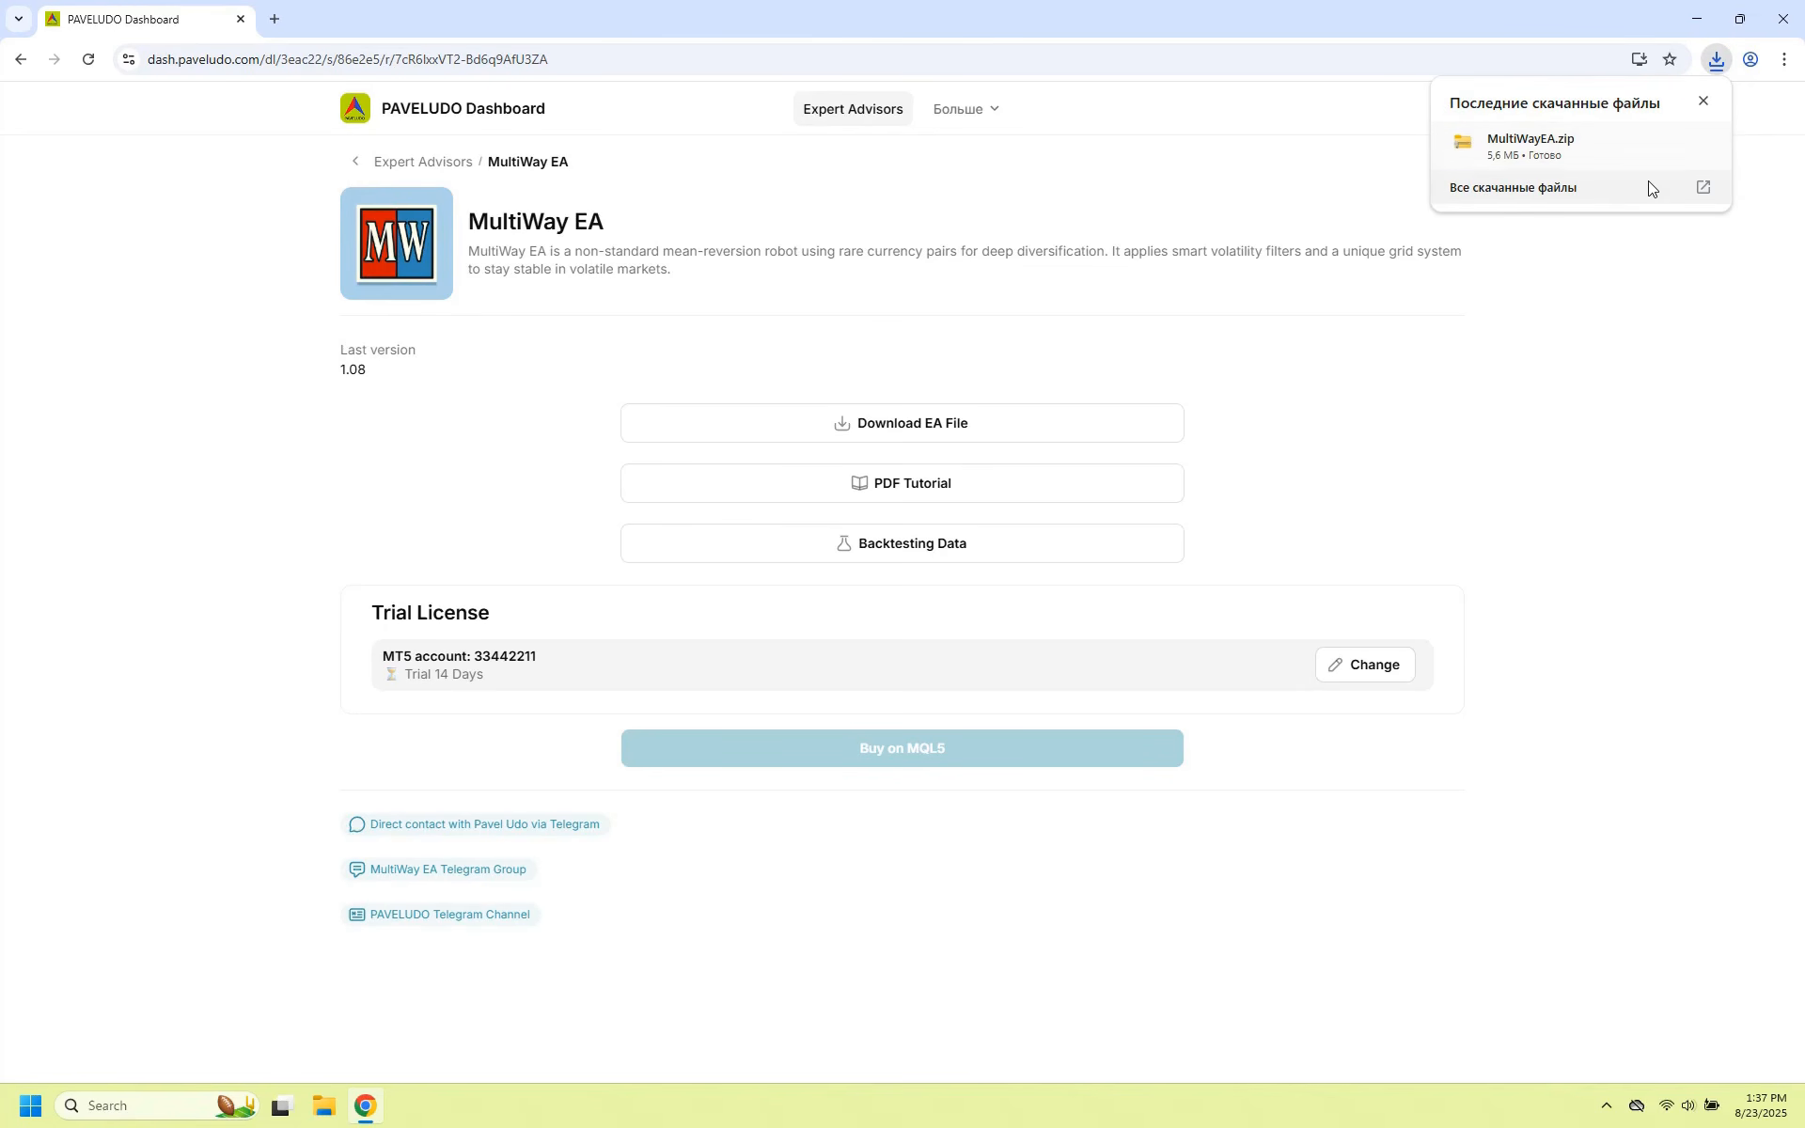
pyautogui.click(1667, 144)
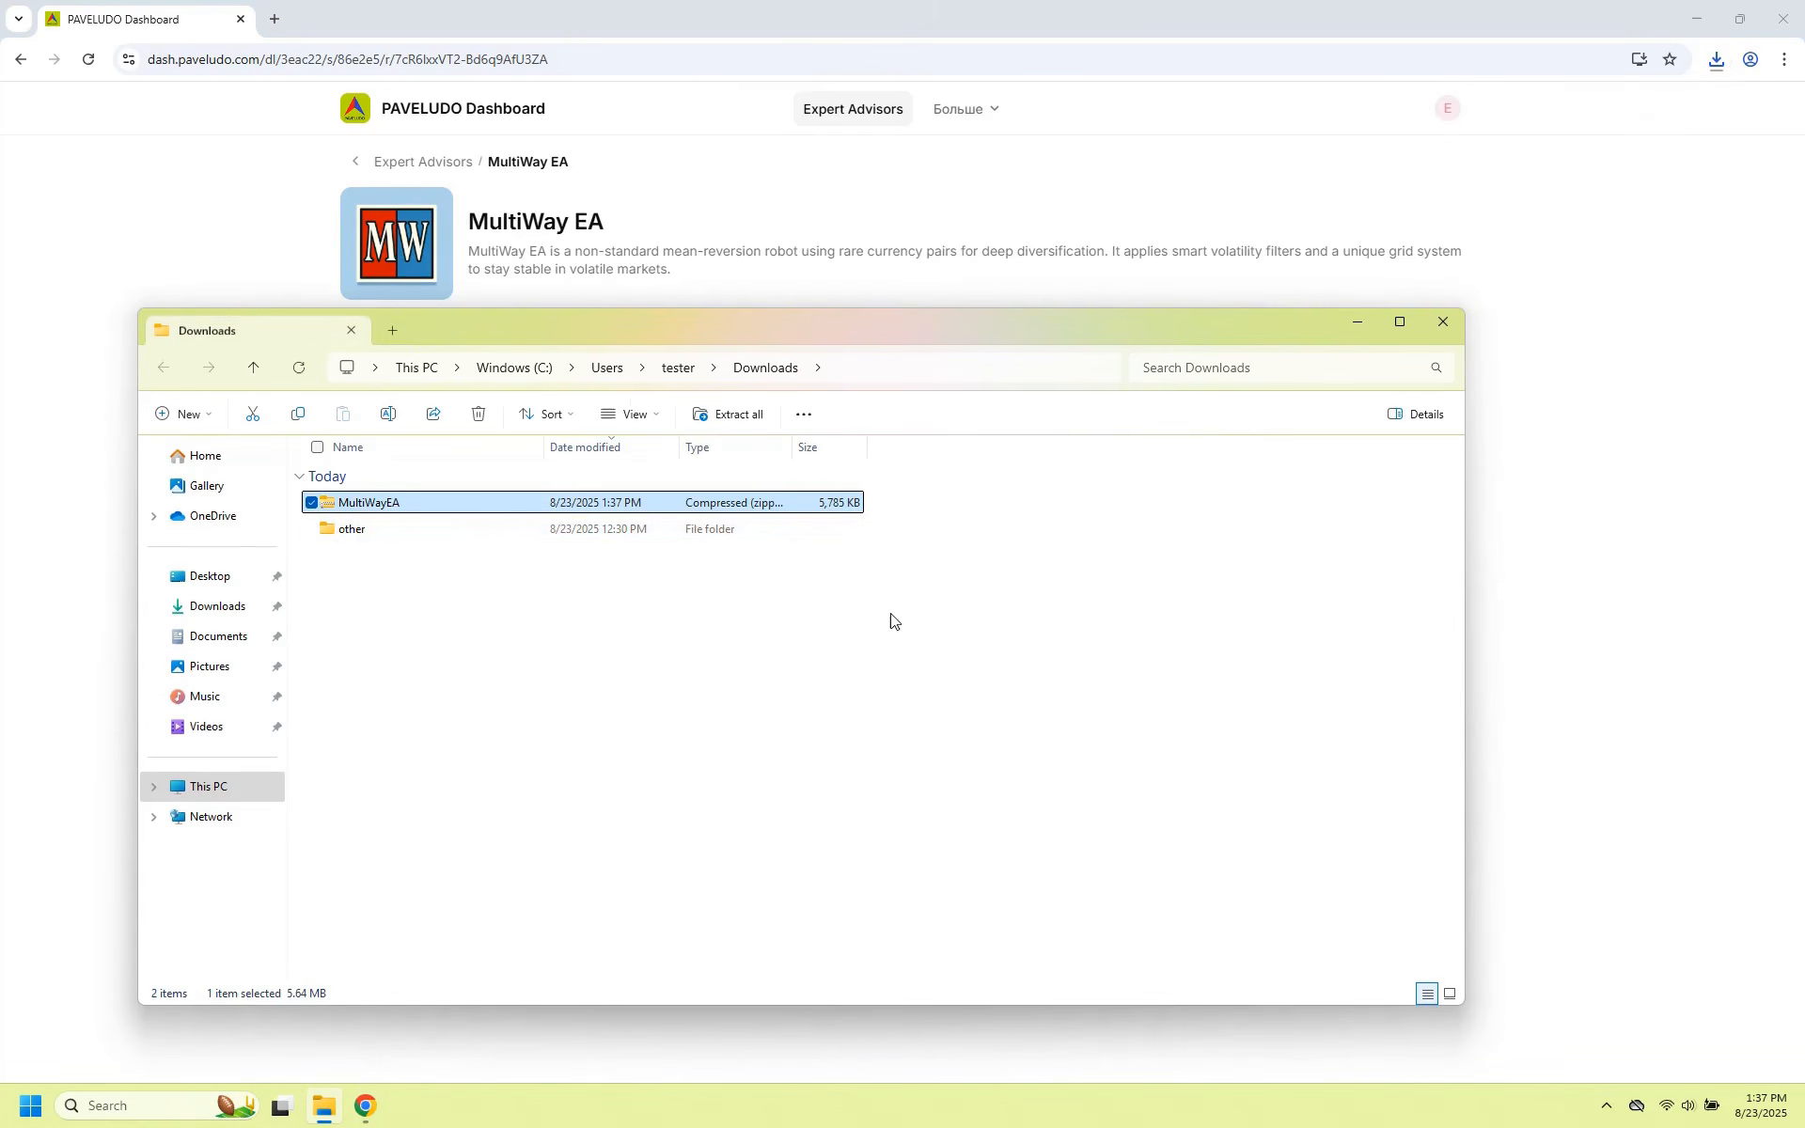
# Open the MultiWayEA_1.08 folder inside the MultiWayEA archive and look through its Set-files subfolder.
pyautogui.doubleClick(438, 513)
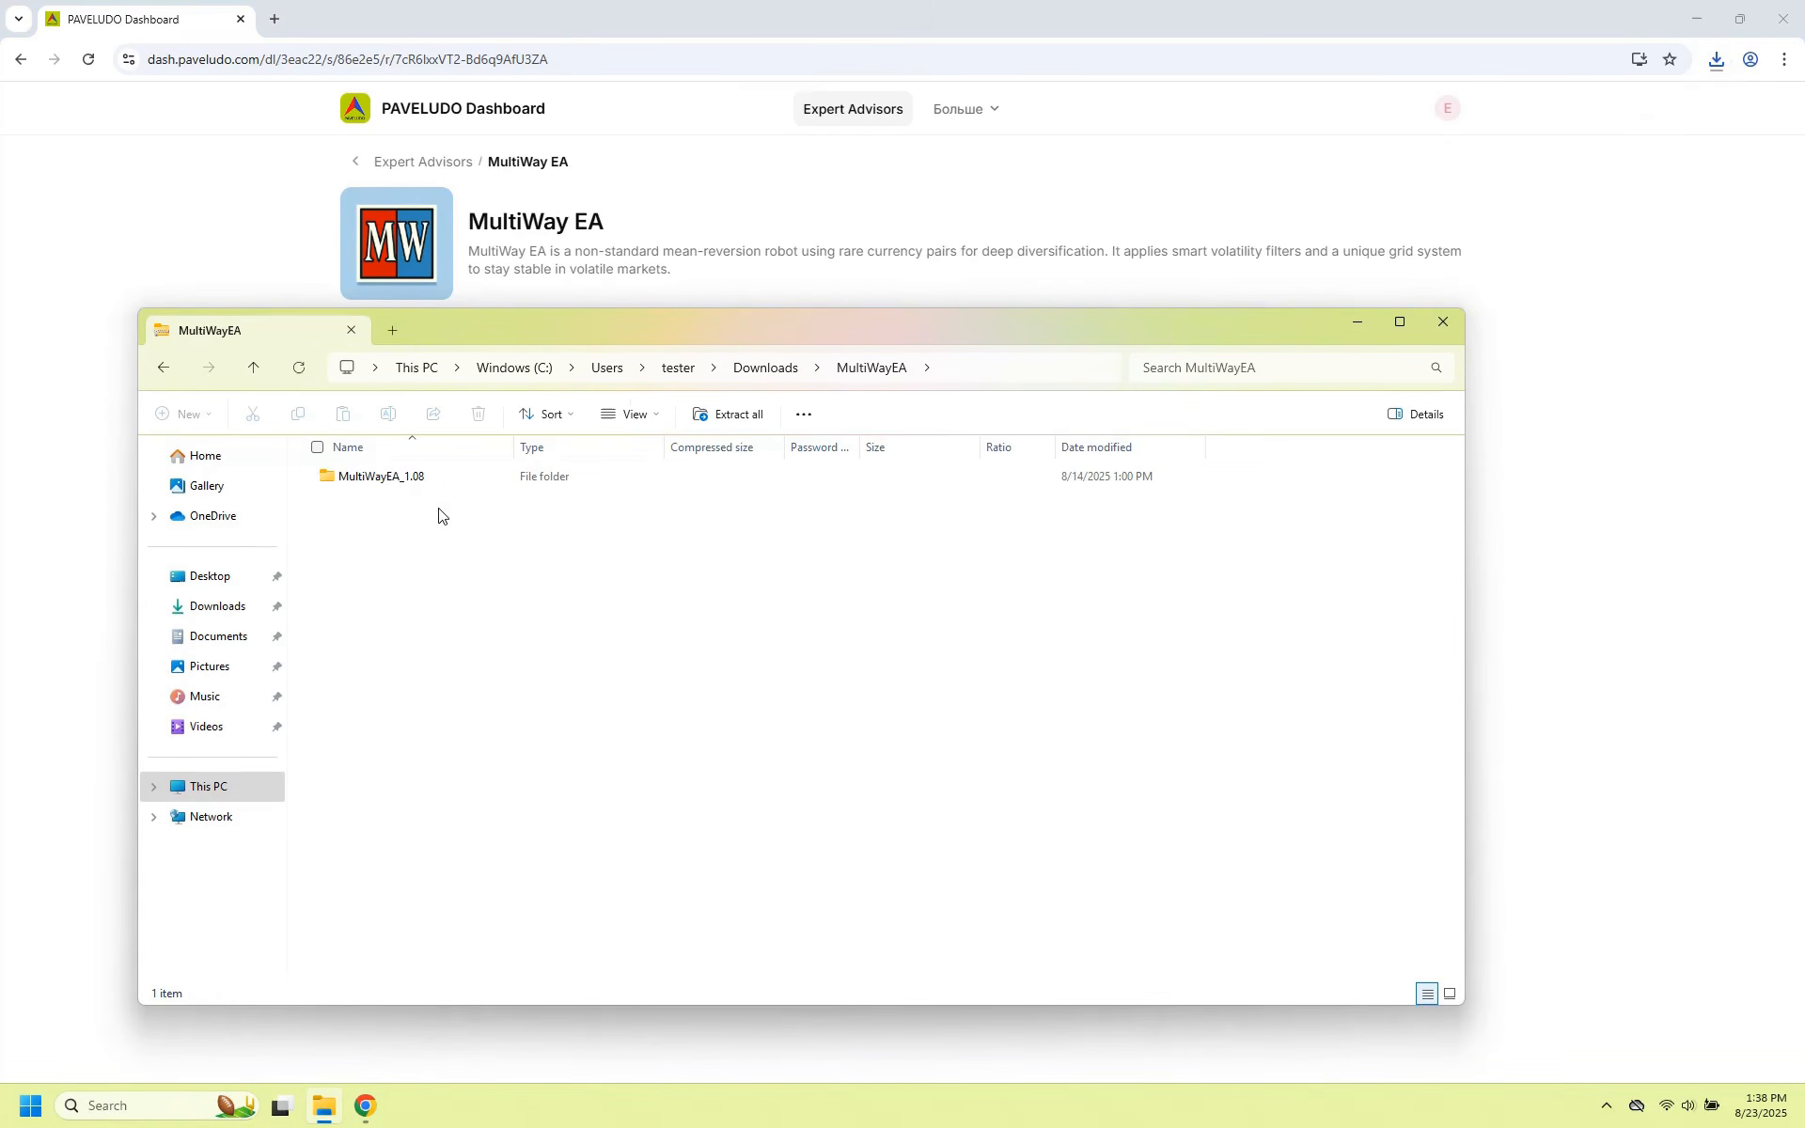
pyautogui.click(415, 480)
pyautogui.doubleClick(415, 477)
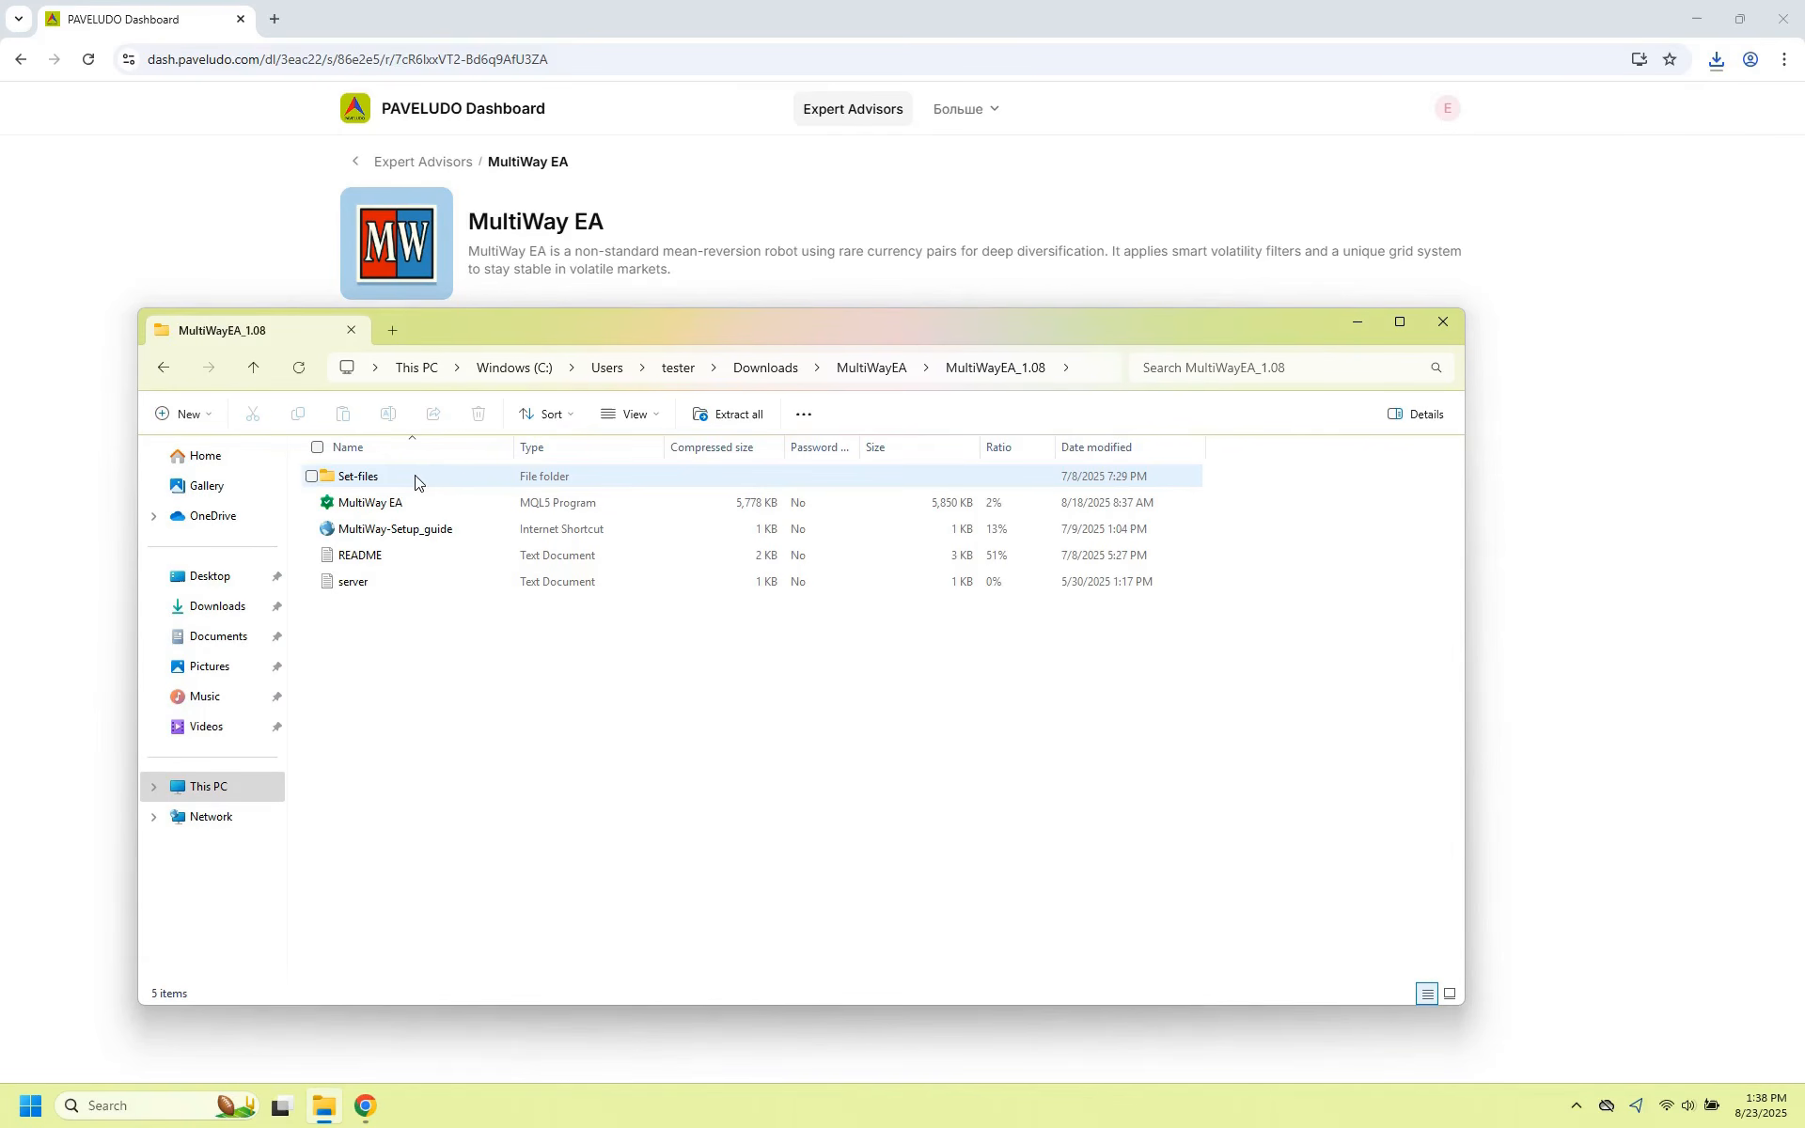
pyautogui.click(410, 534)
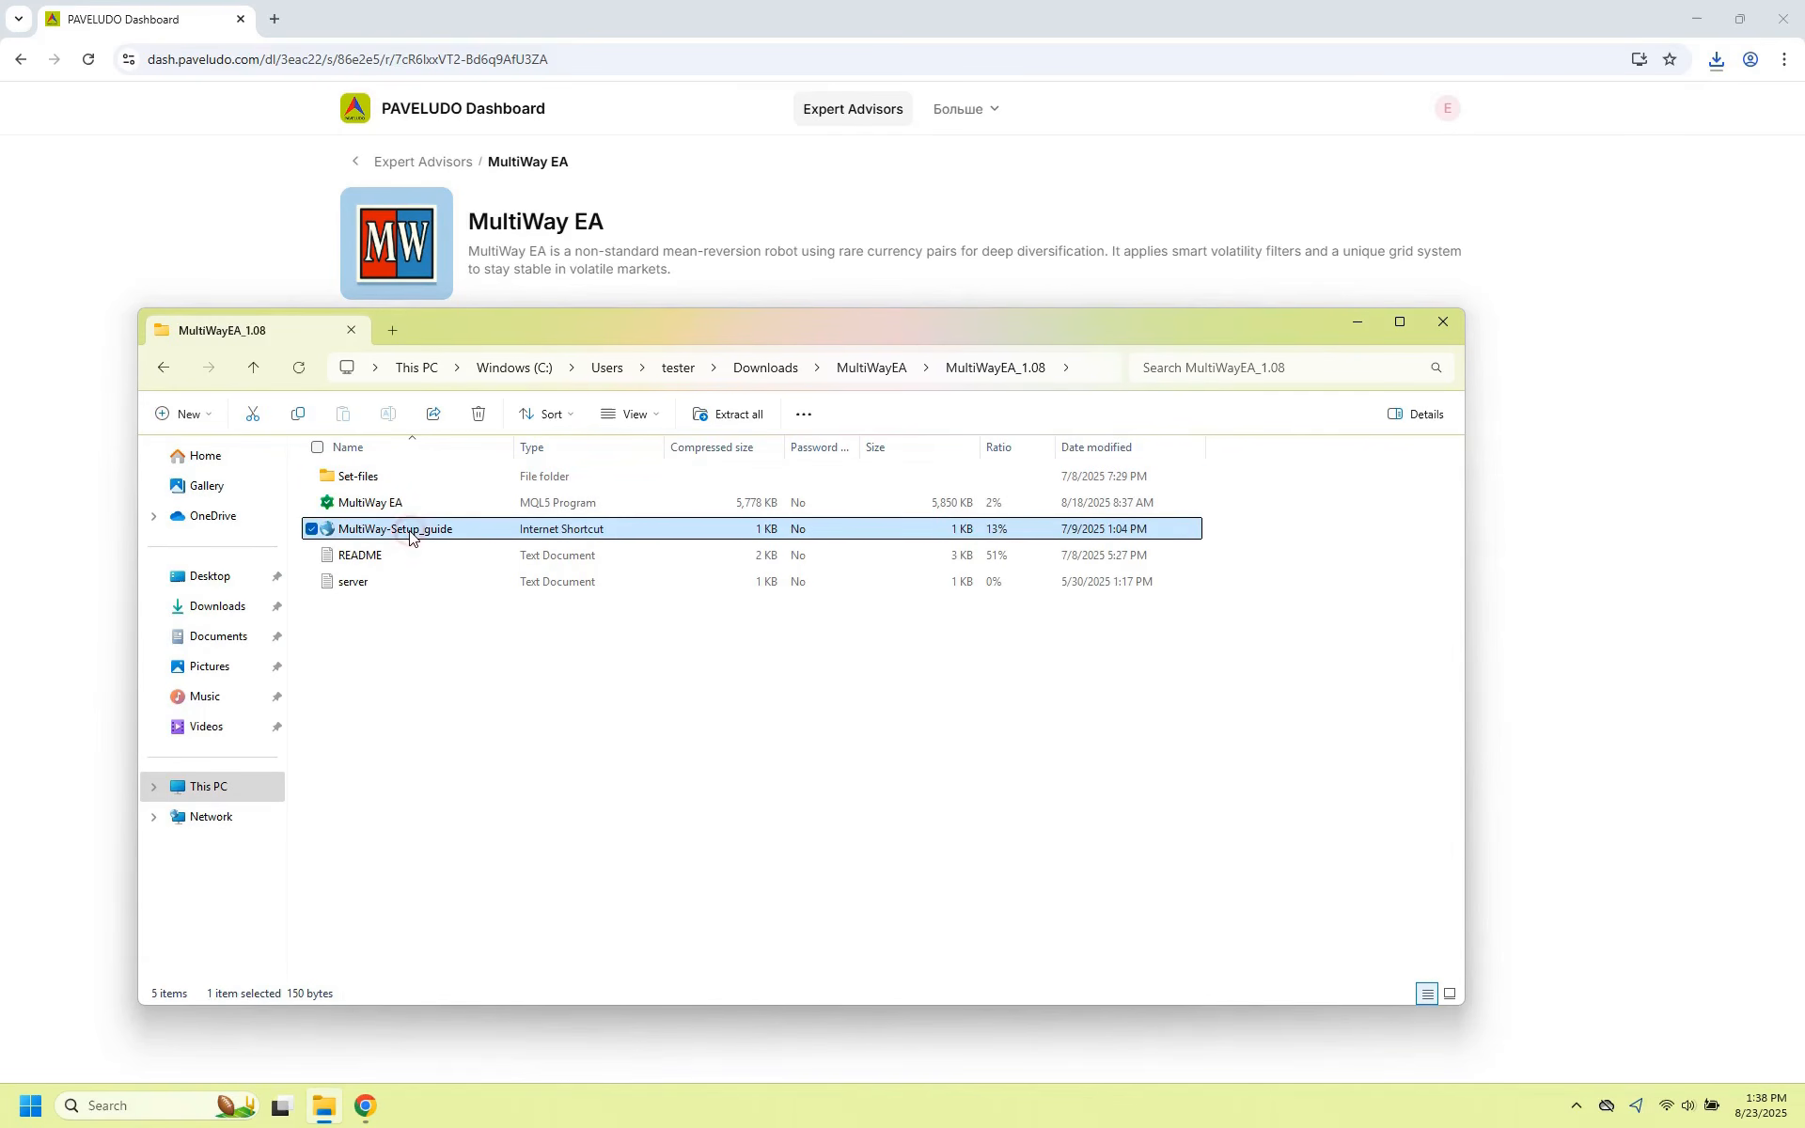
pyautogui.doubleClick(384, 478)
pyautogui.hotkey('alt', 'Left')
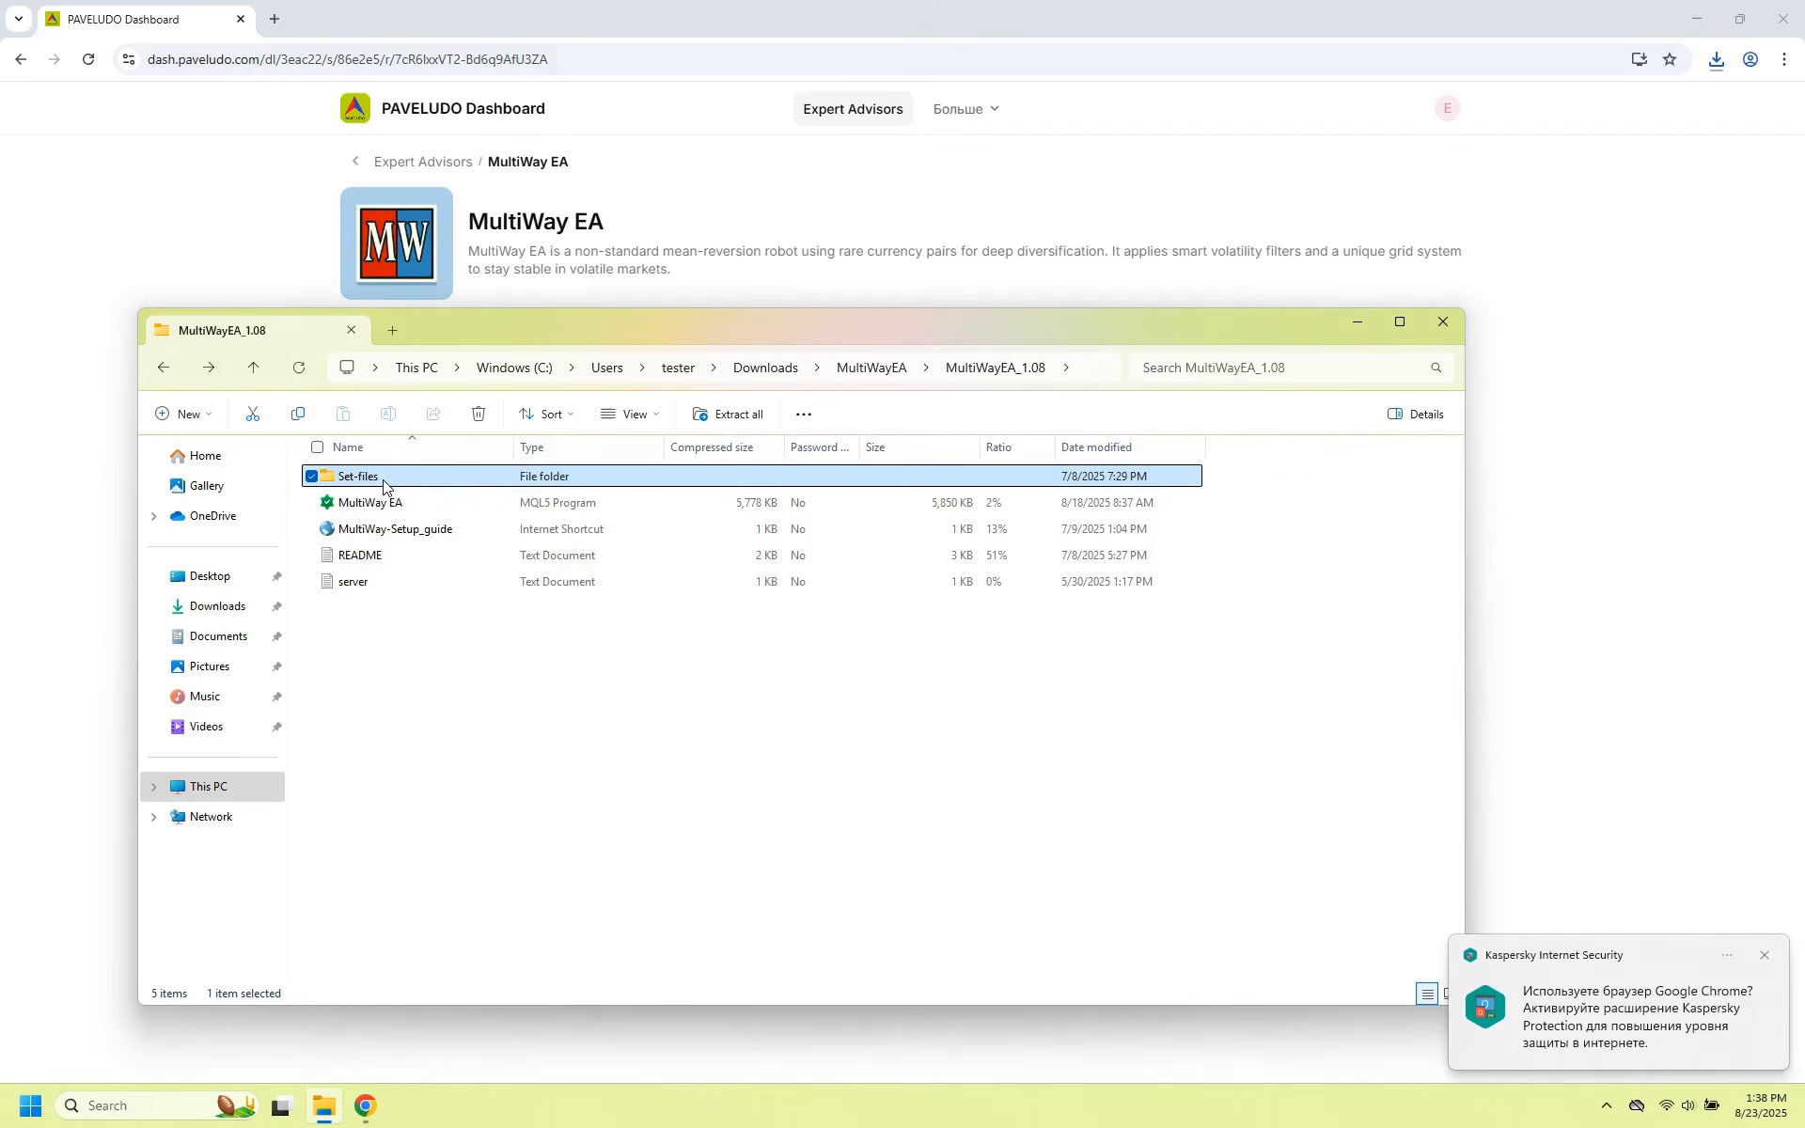
# Copy the MultiWay EA program file from the MultiWayEA_1.08 folder.
pyautogui.click(393, 505)
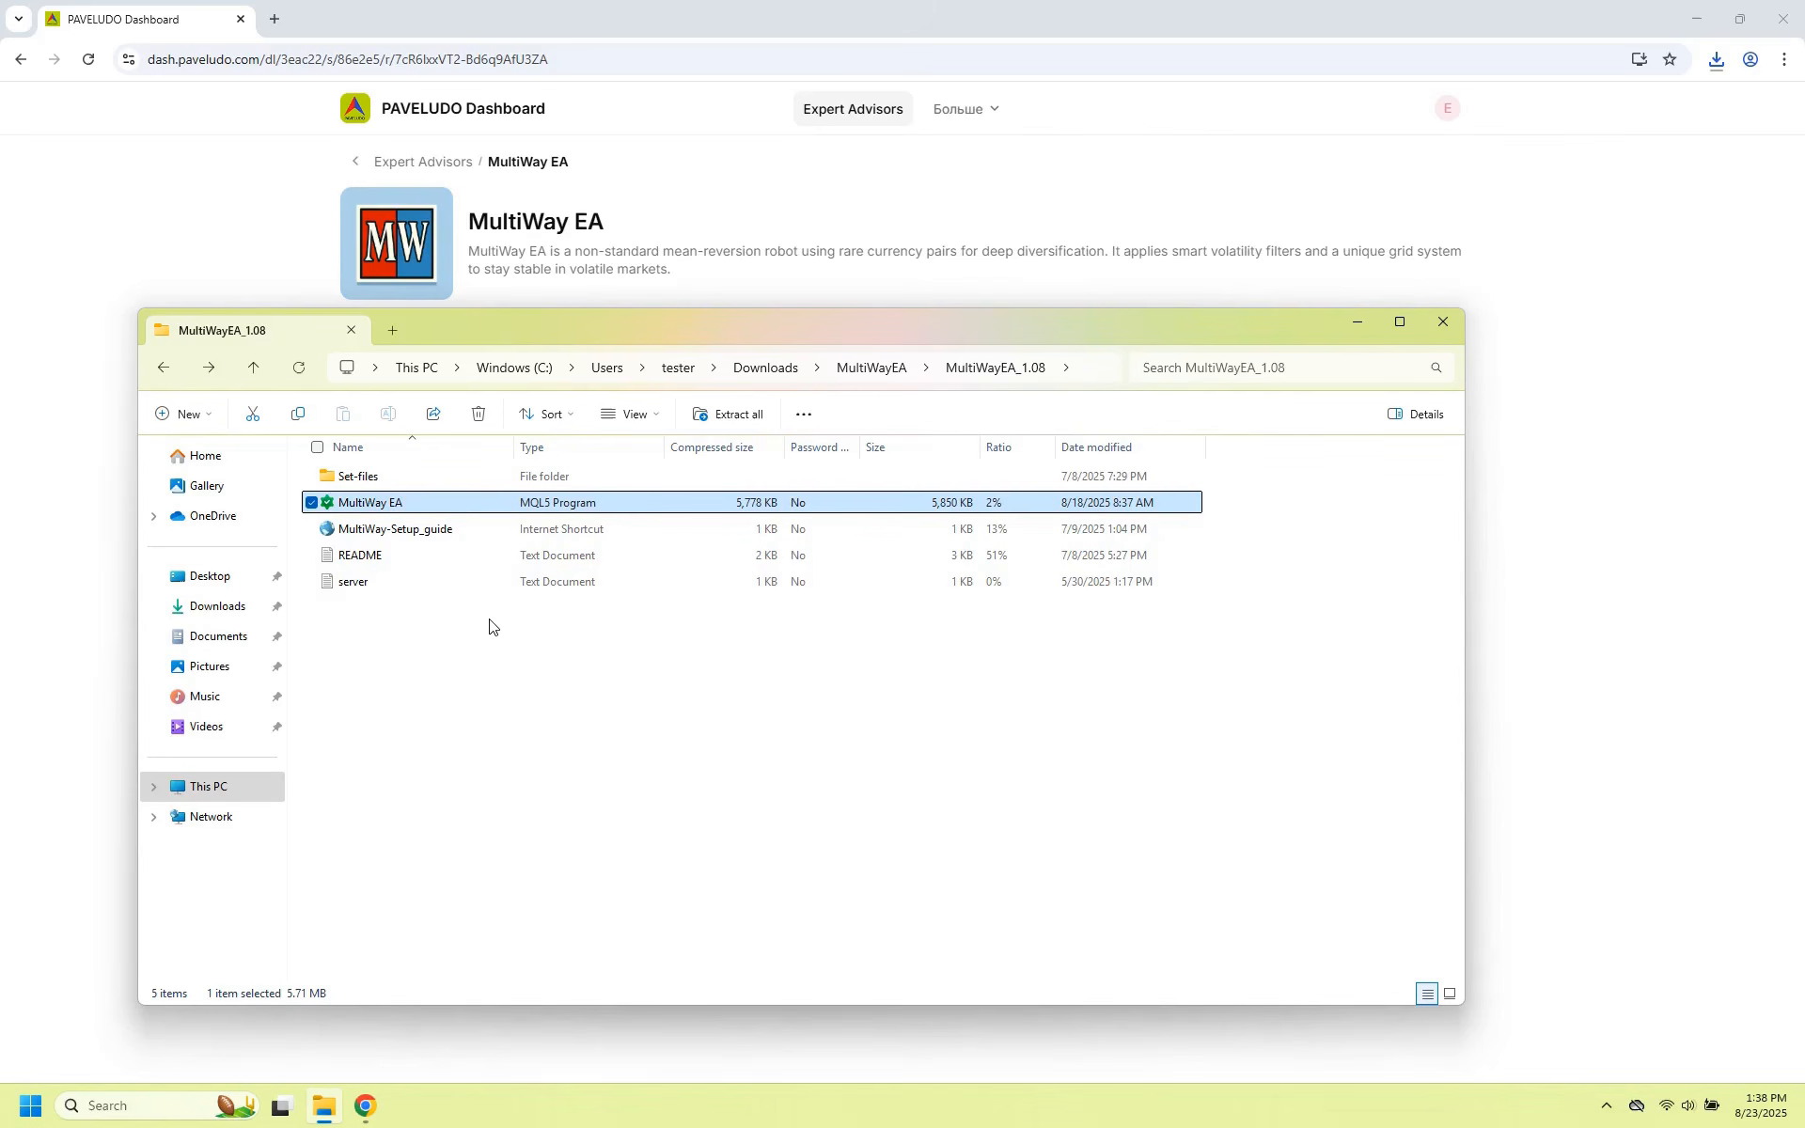
pyautogui.rightClick(489, 626)
pyautogui.rightClick(383, 500)
pyautogui.click(433, 562)
# Launch the IC Markets MetaTrader 5 terminal from the desktop and open its data folder.
pyautogui.click(774, 729)
pyautogui.click(1802, 1117)
pyautogui.doubleClick(35, 222)
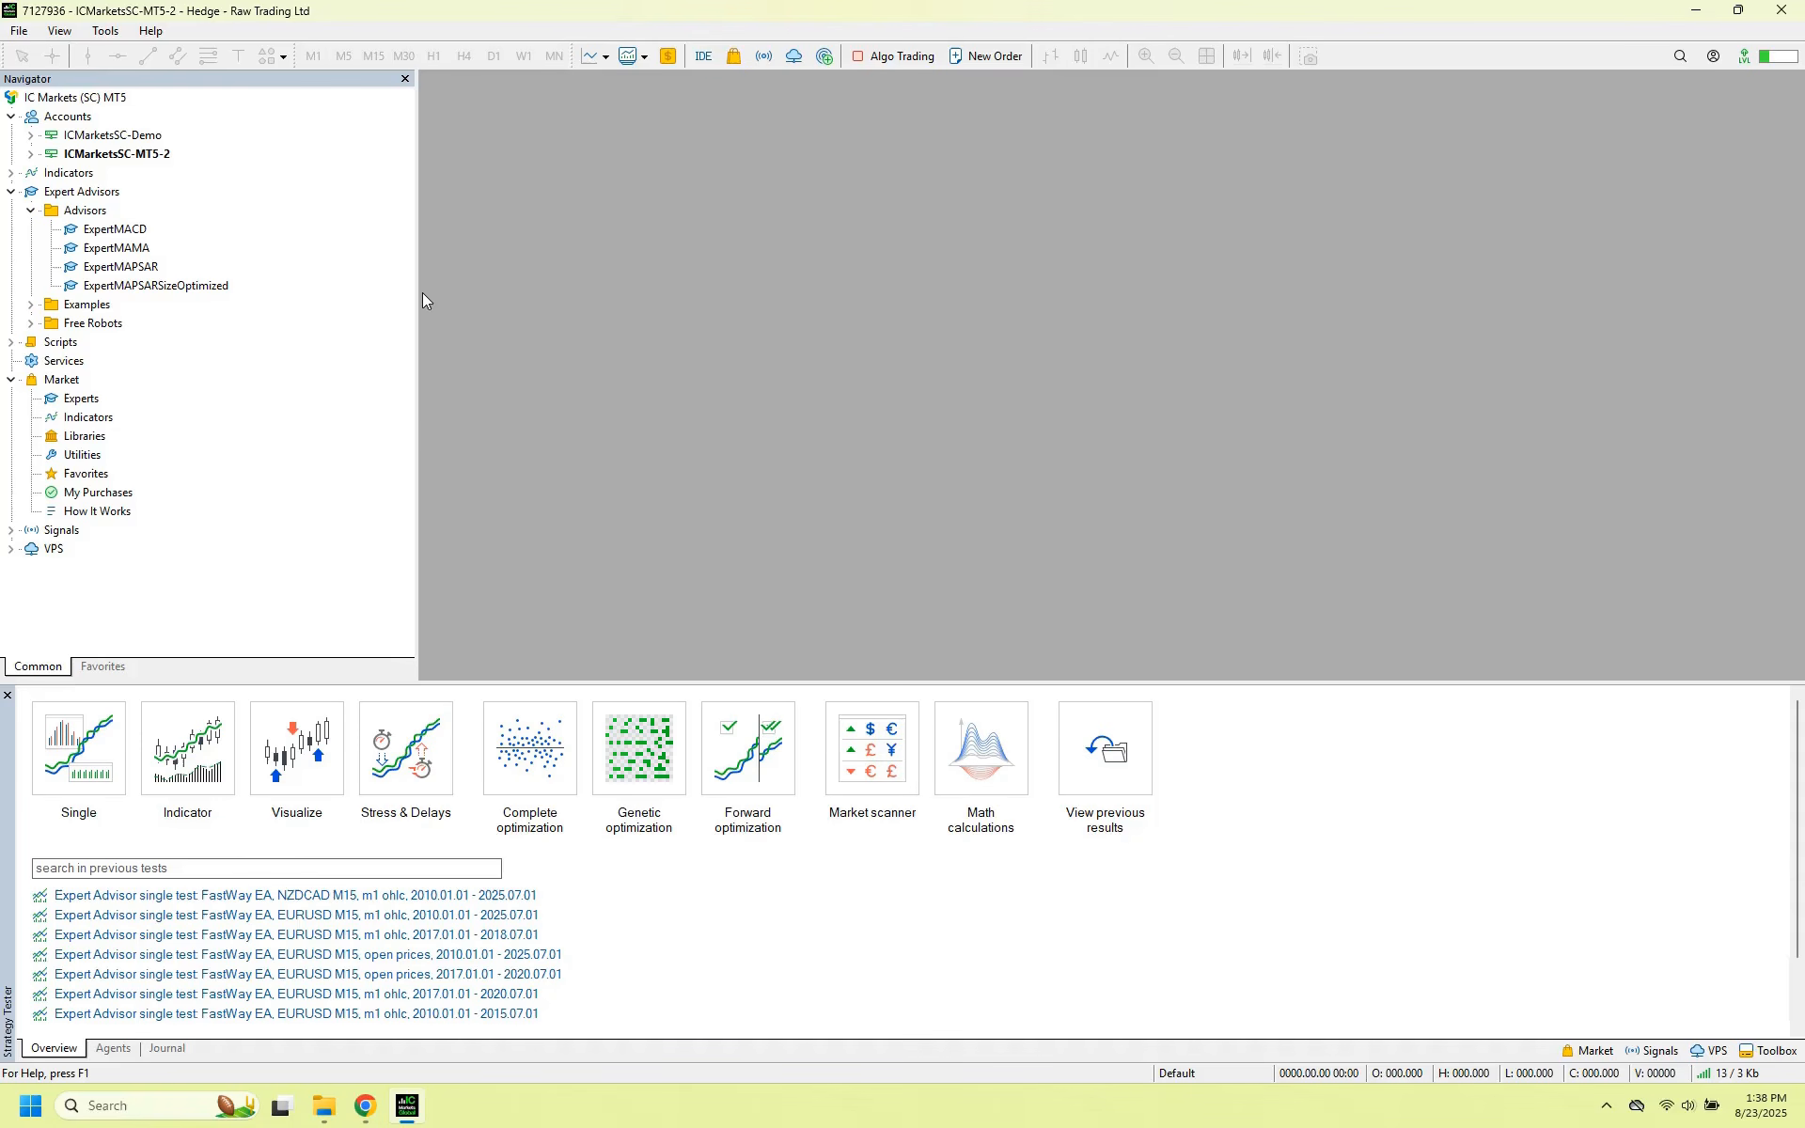
pyautogui.click(113, 32)
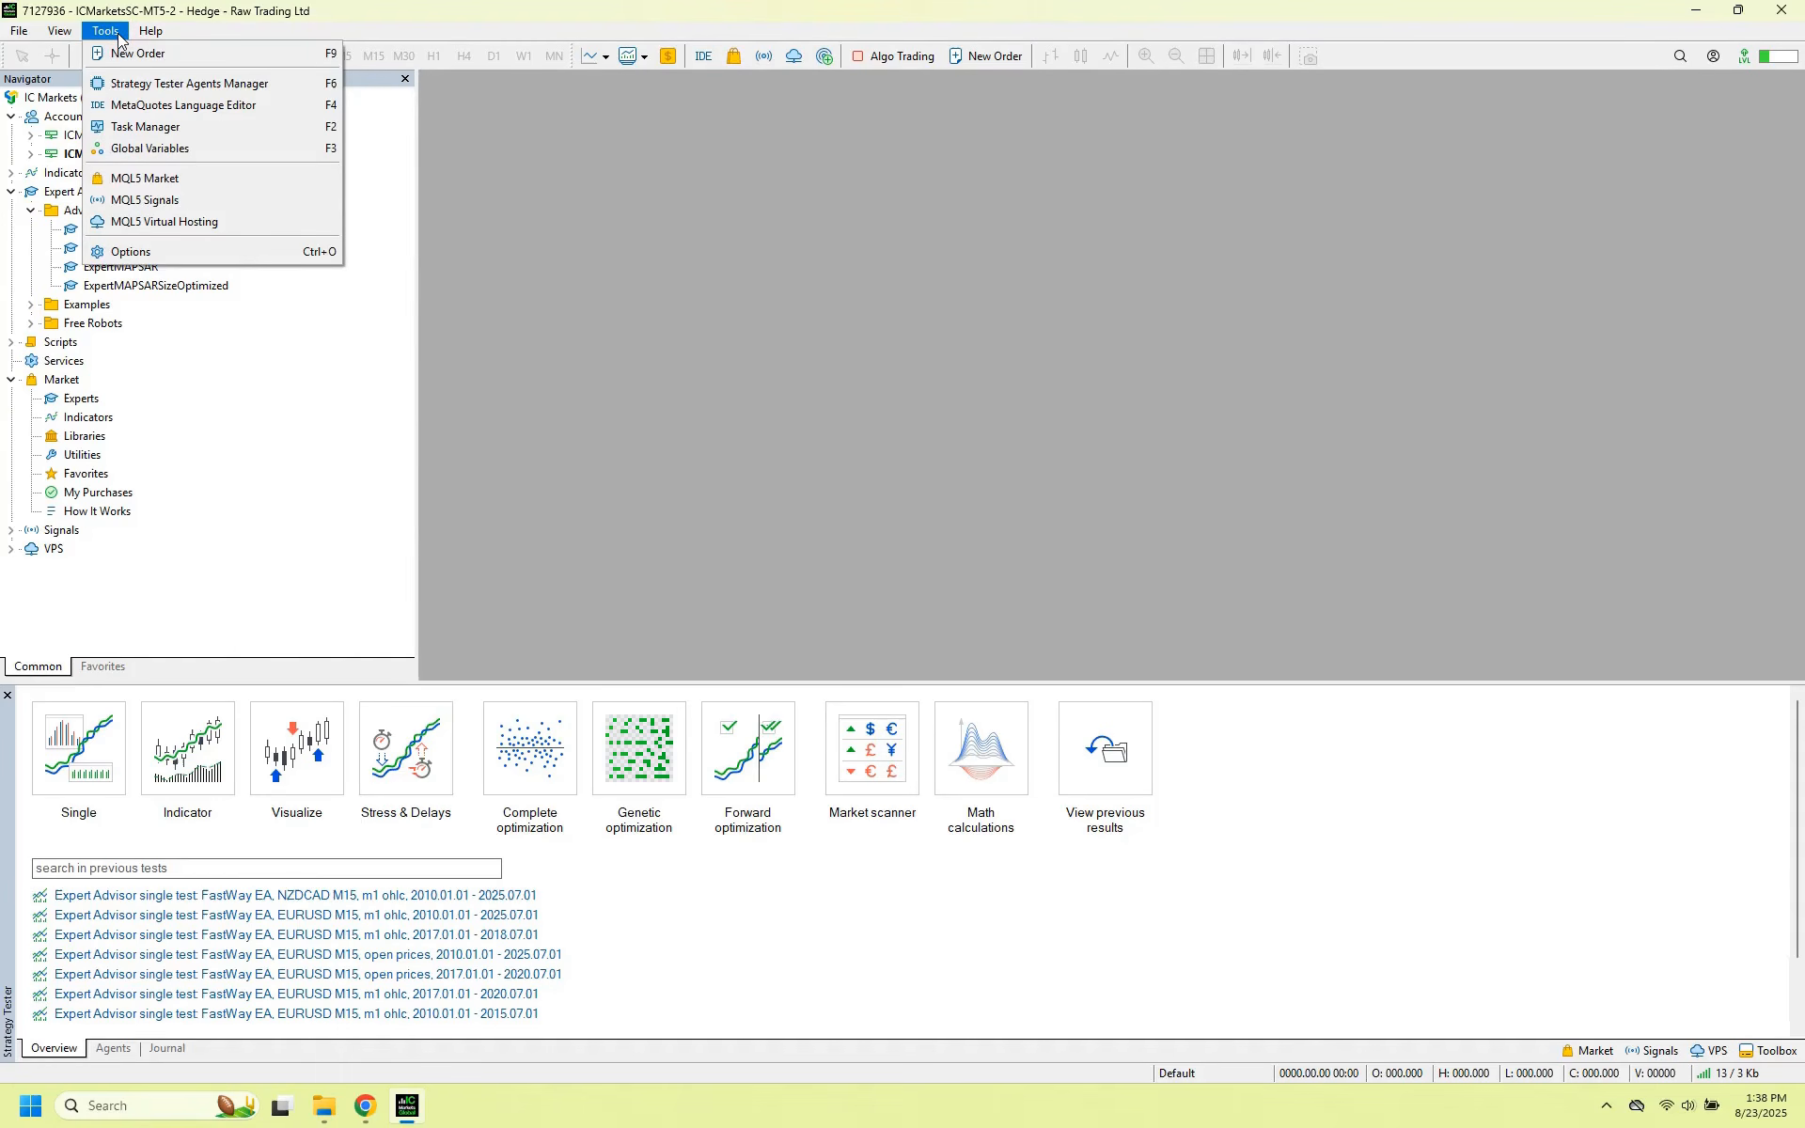
pyautogui.moveTo(26, 34)
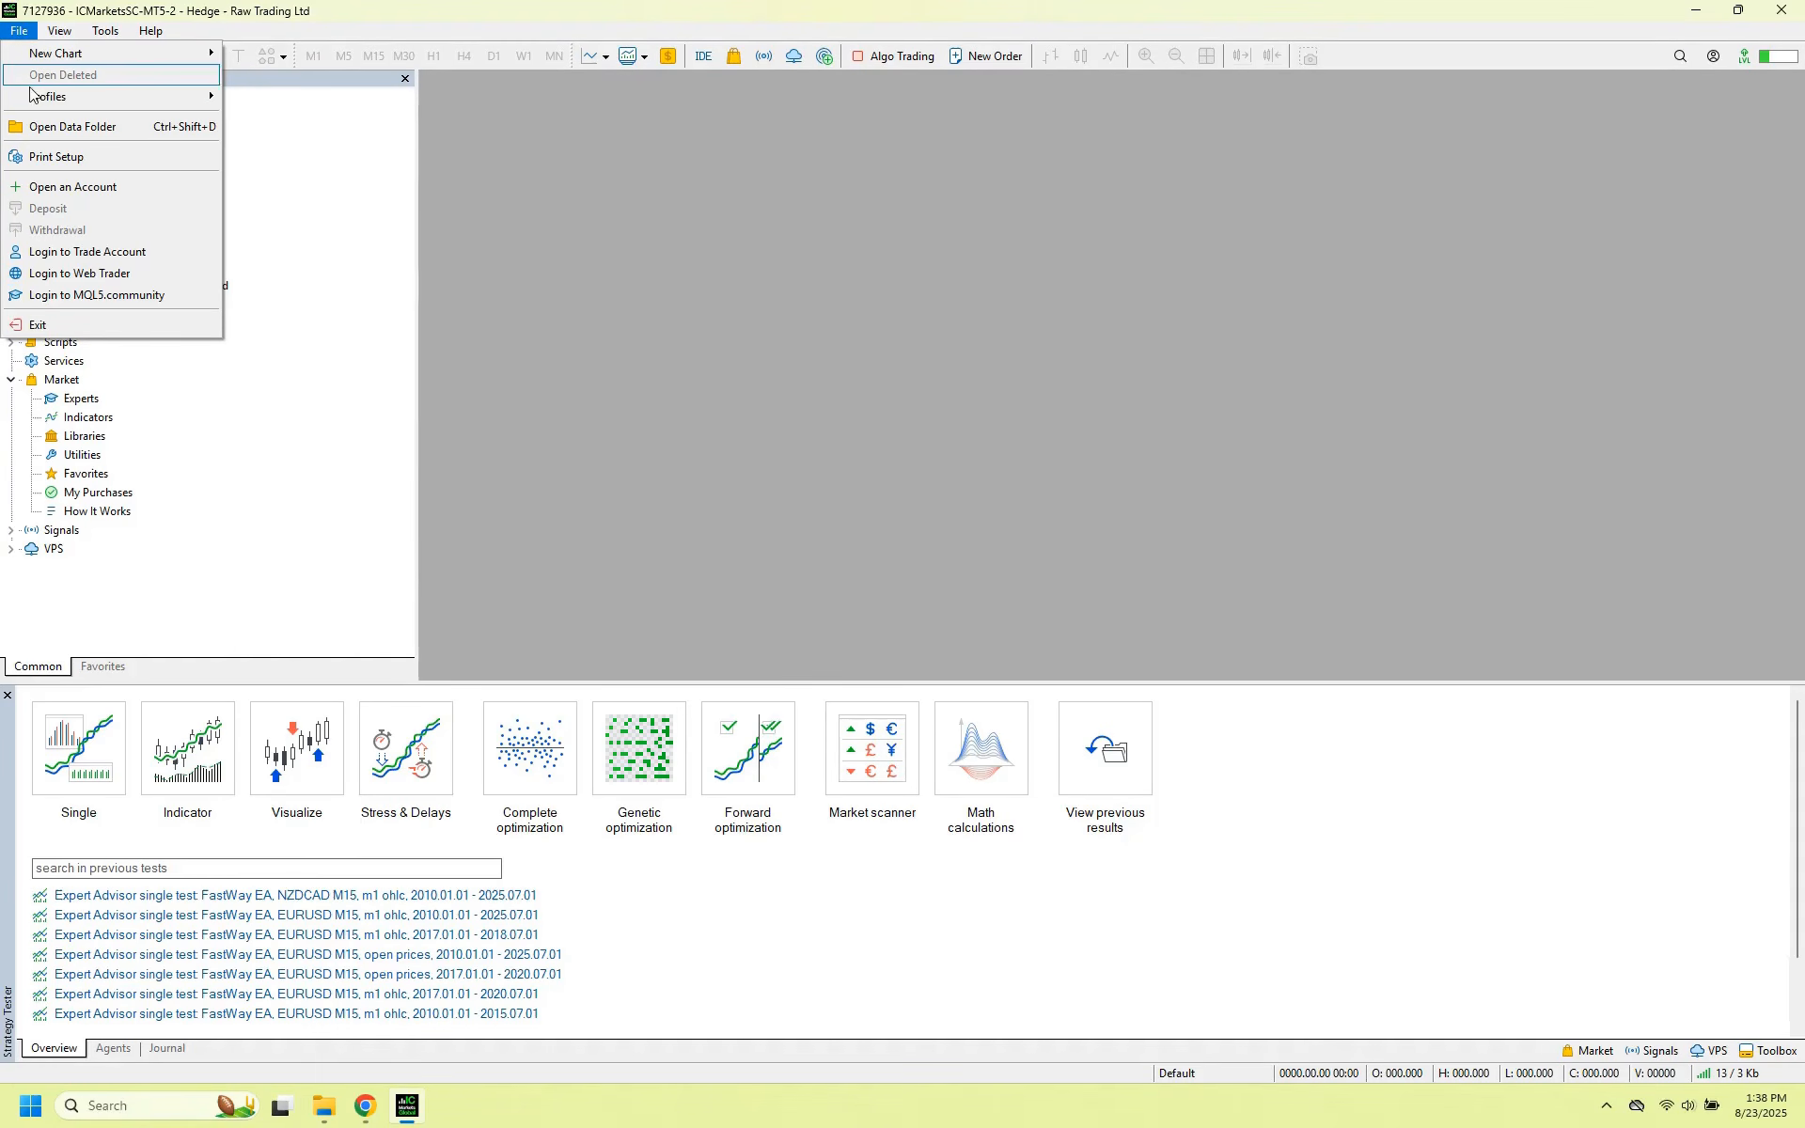
pyautogui.click(50, 131)
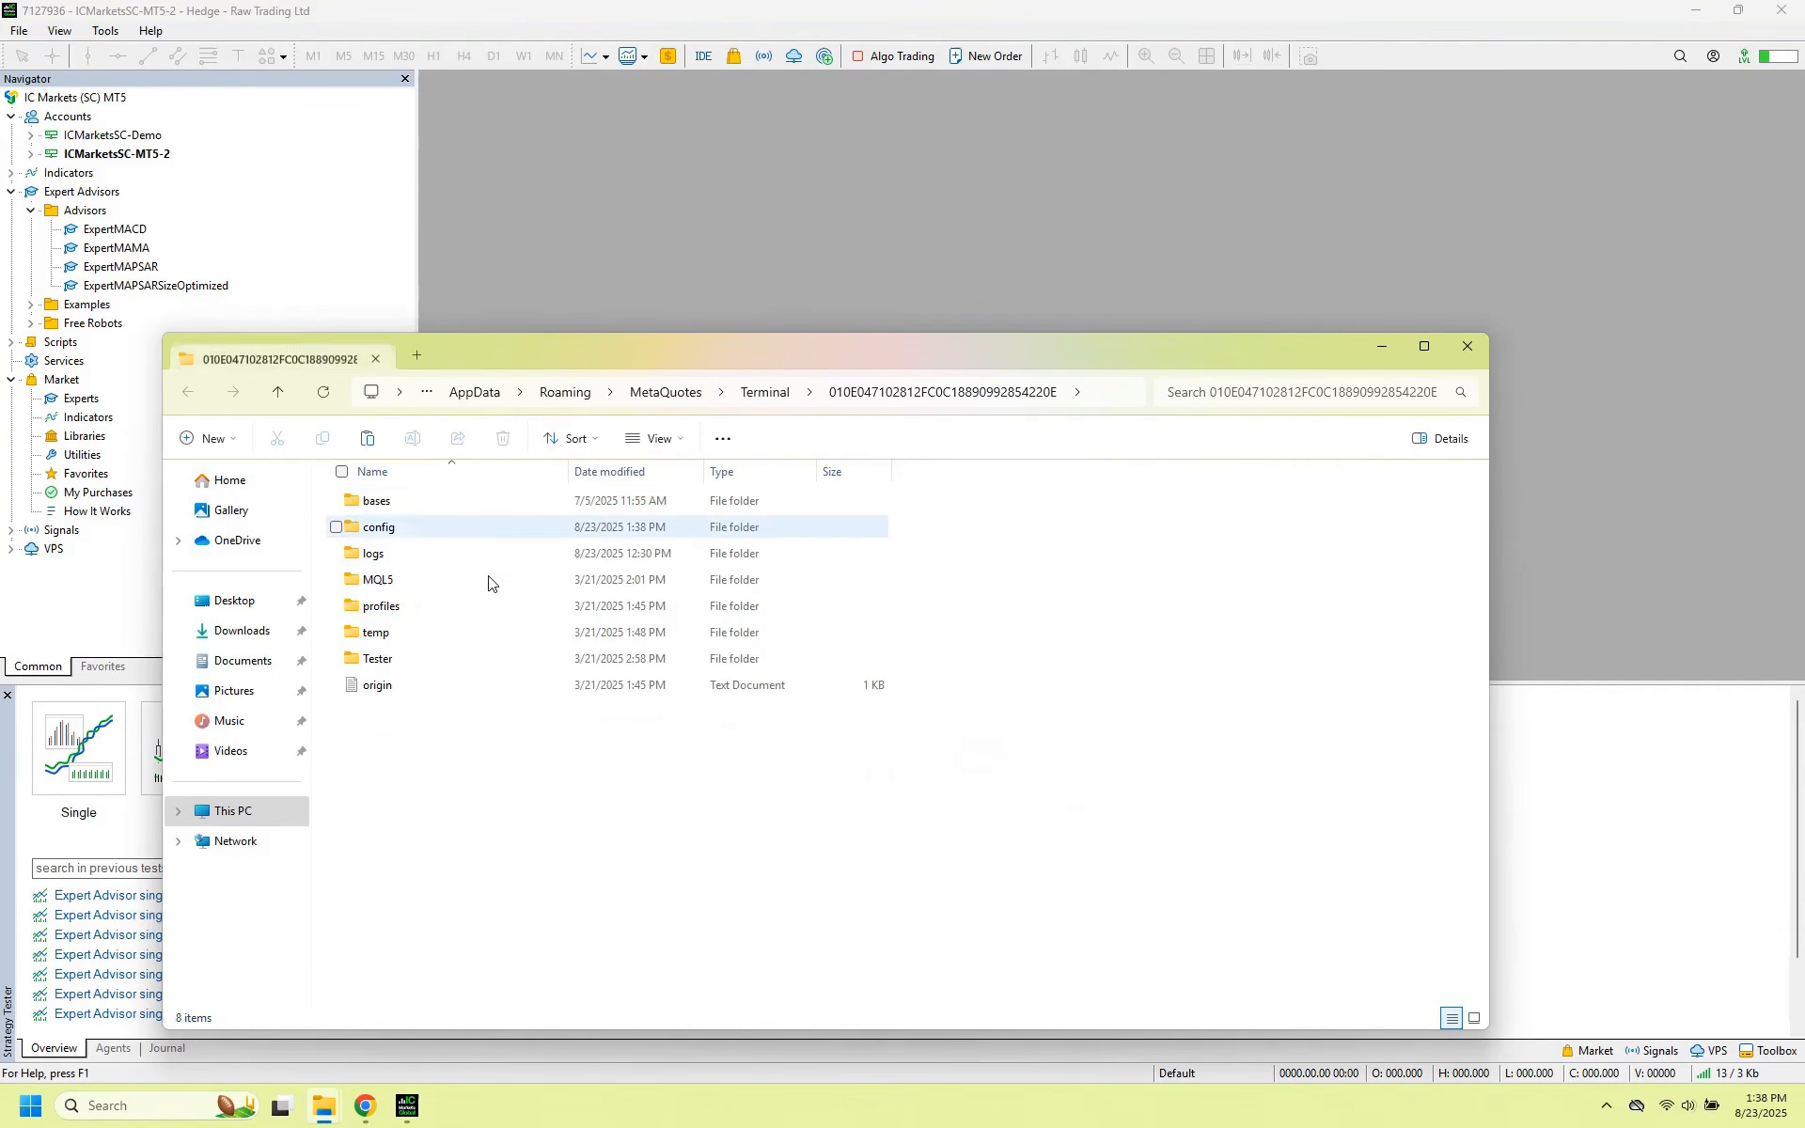
# Paste the copied MultiWay EA file into the MQL5\Experts\Advisors folder.
pyautogui.doubleClick(402, 579)
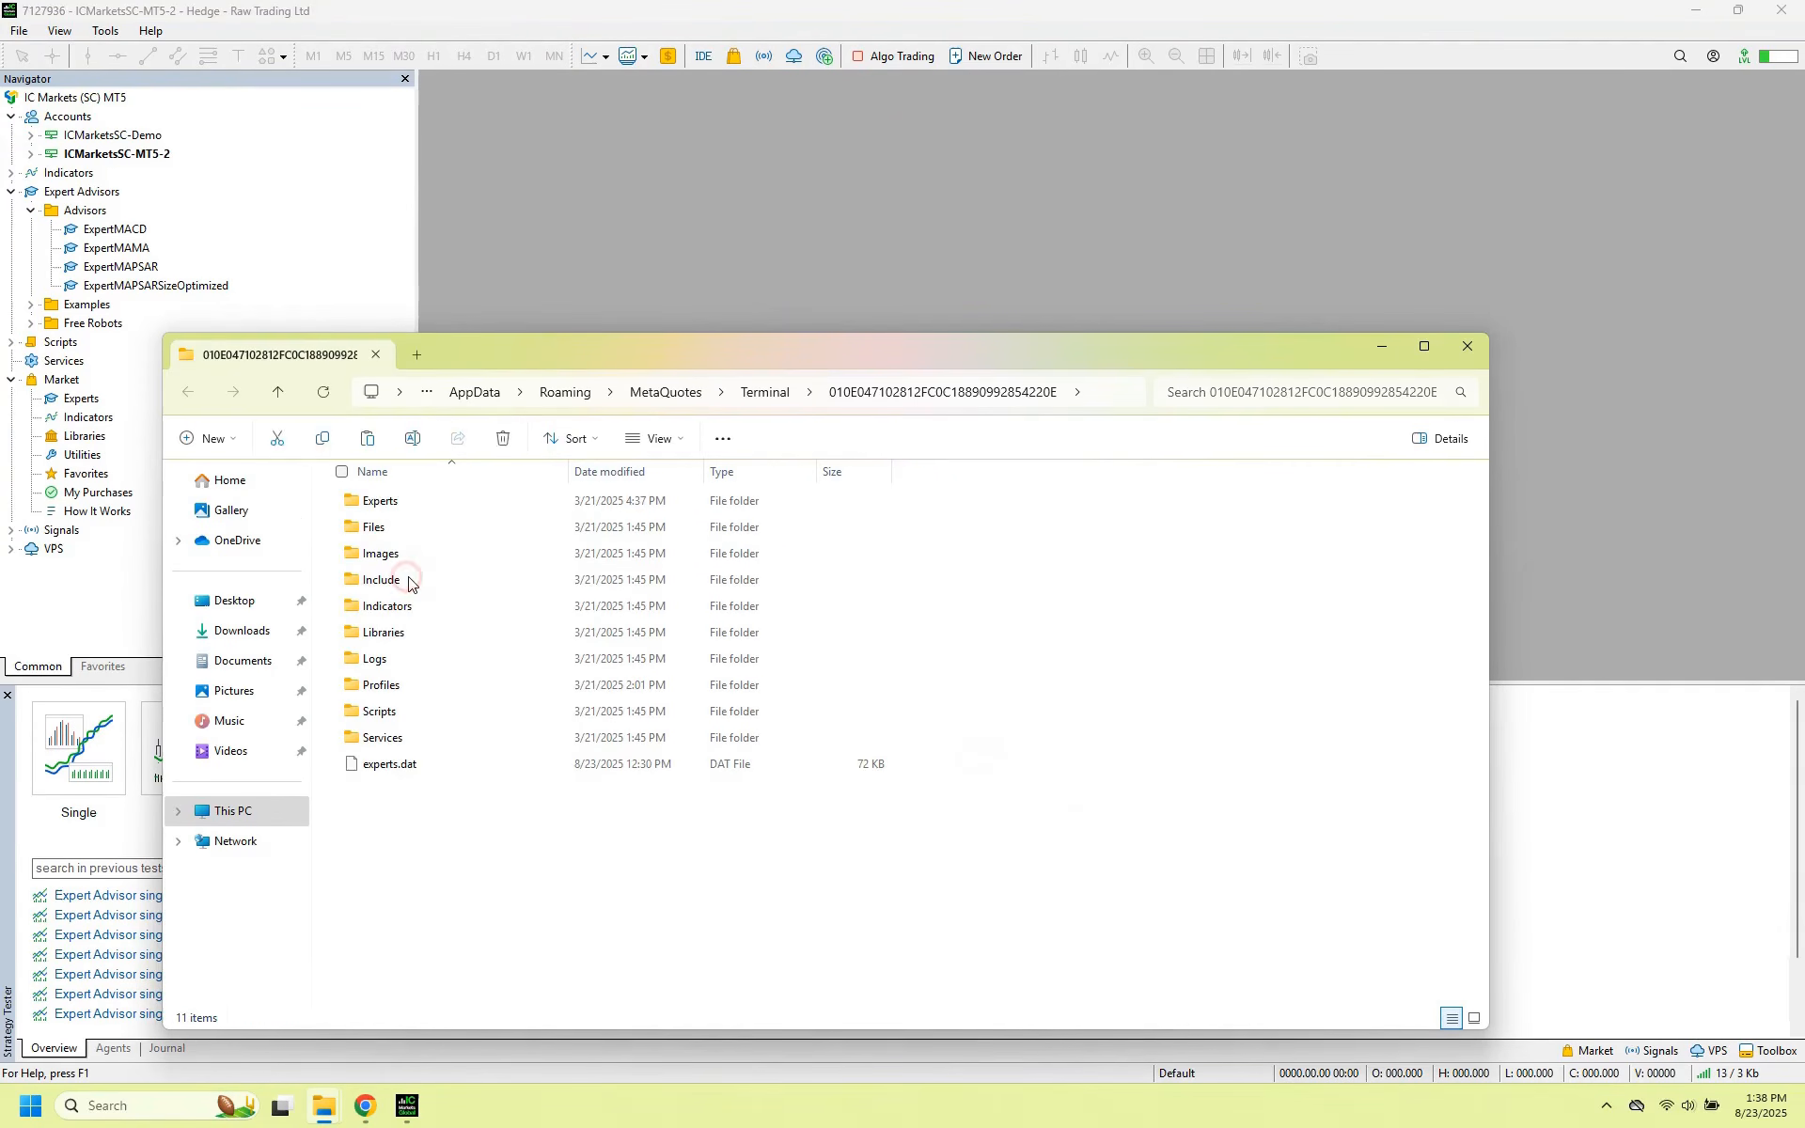
pyautogui.doubleClick(398, 505)
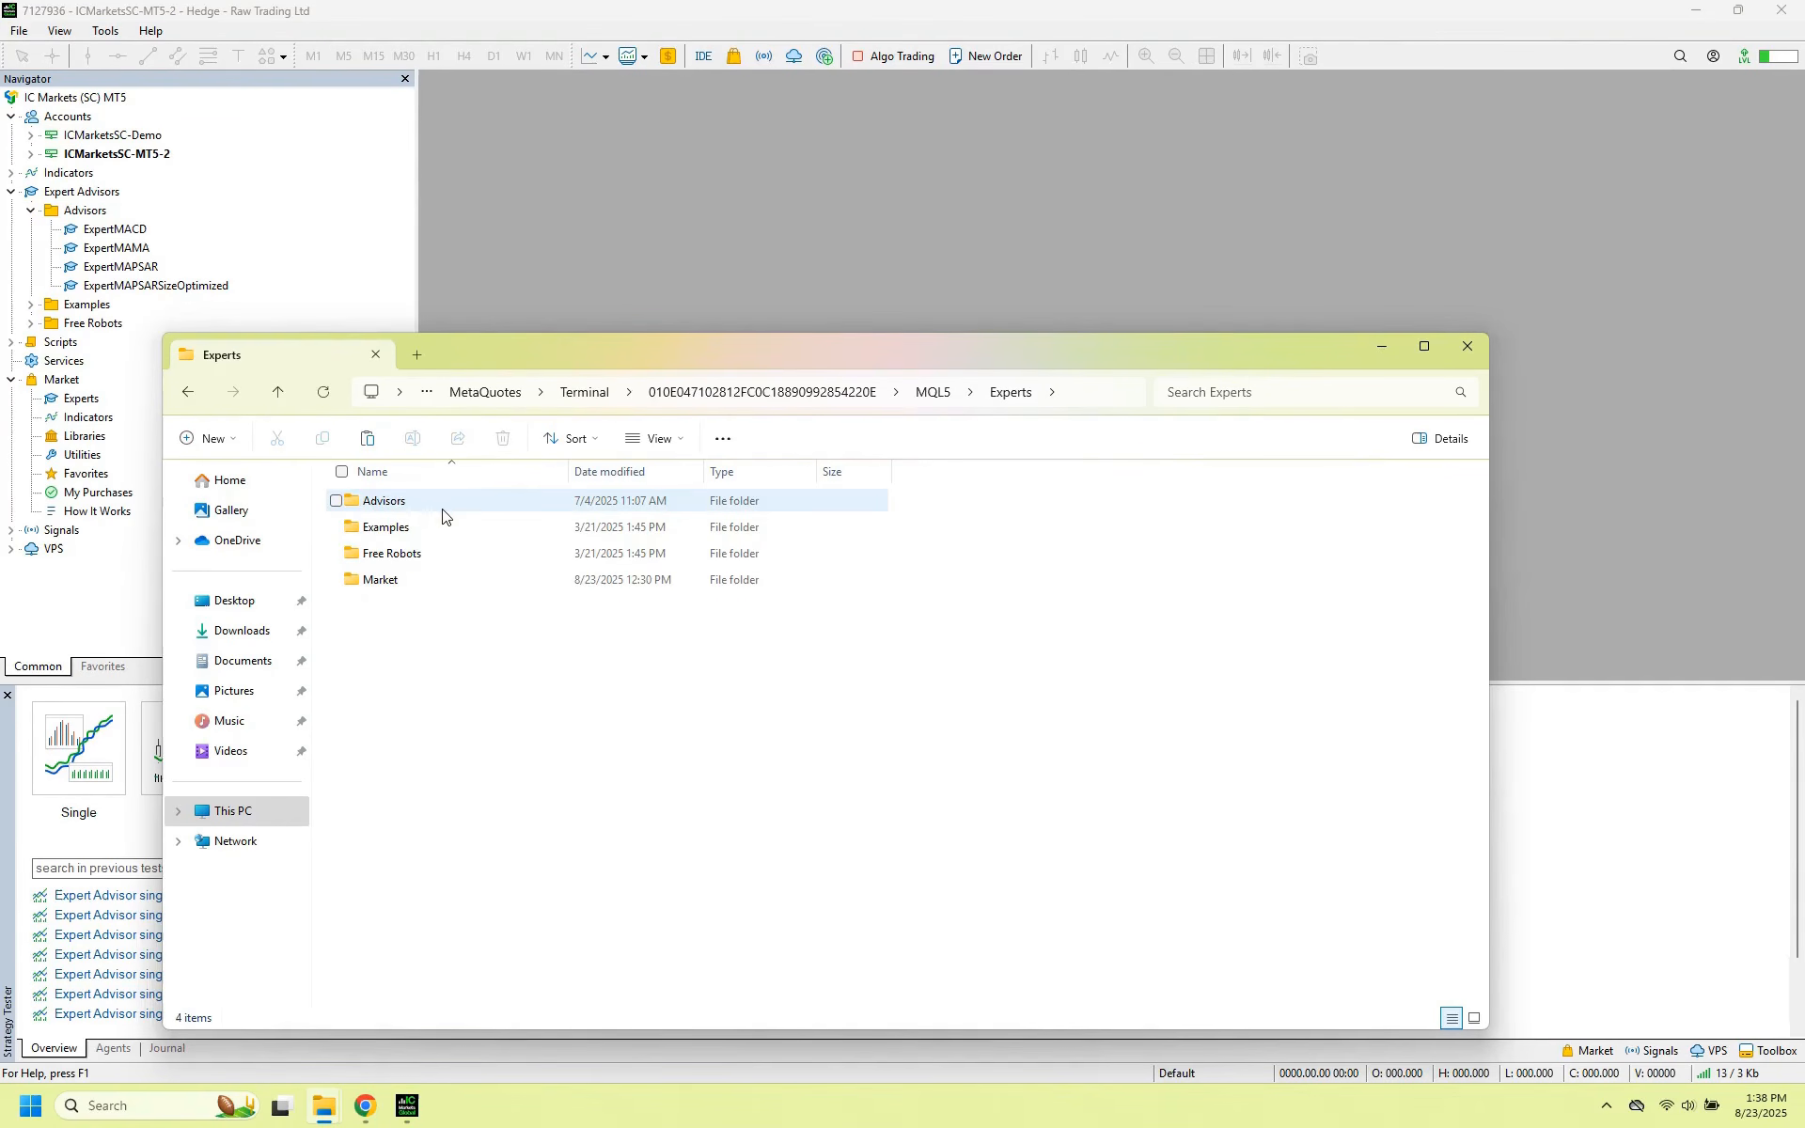
pyautogui.doubleClick(435, 508)
pyautogui.rightClick(603, 781)
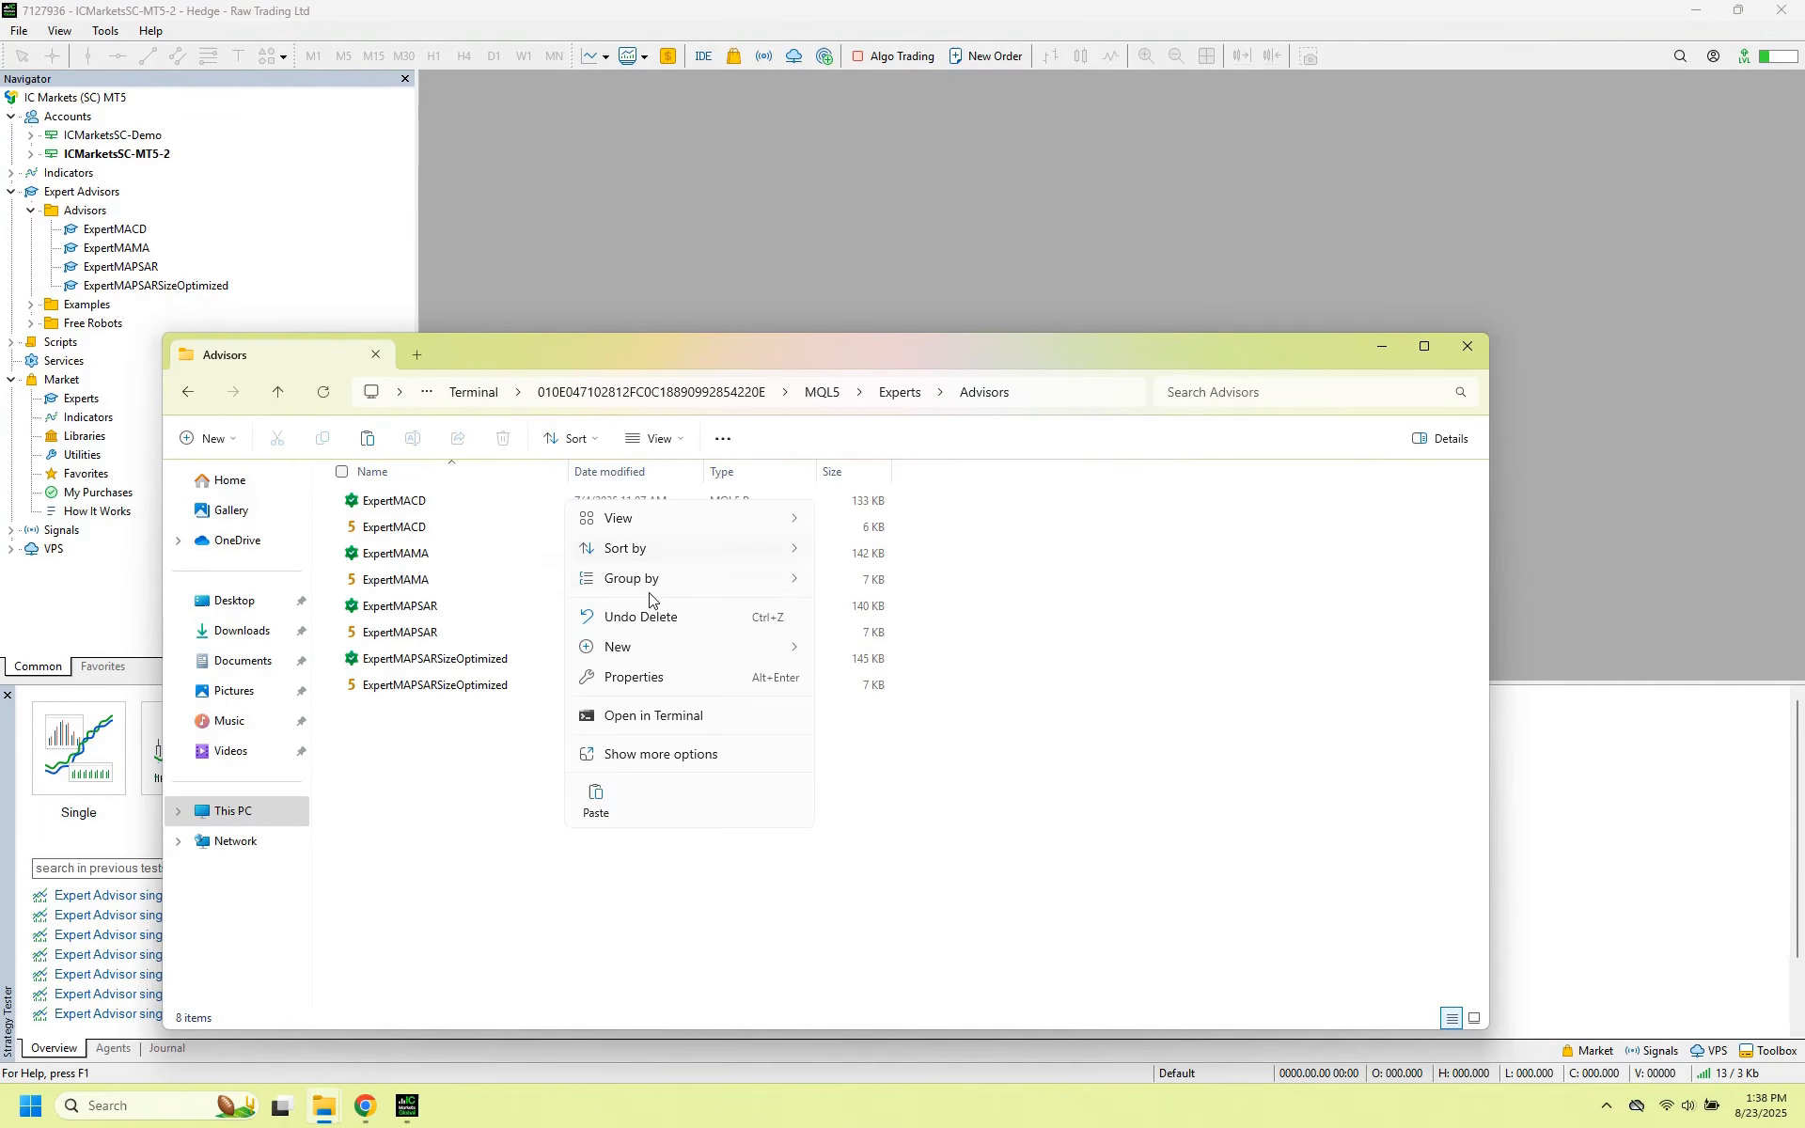
pyautogui.click(602, 784)
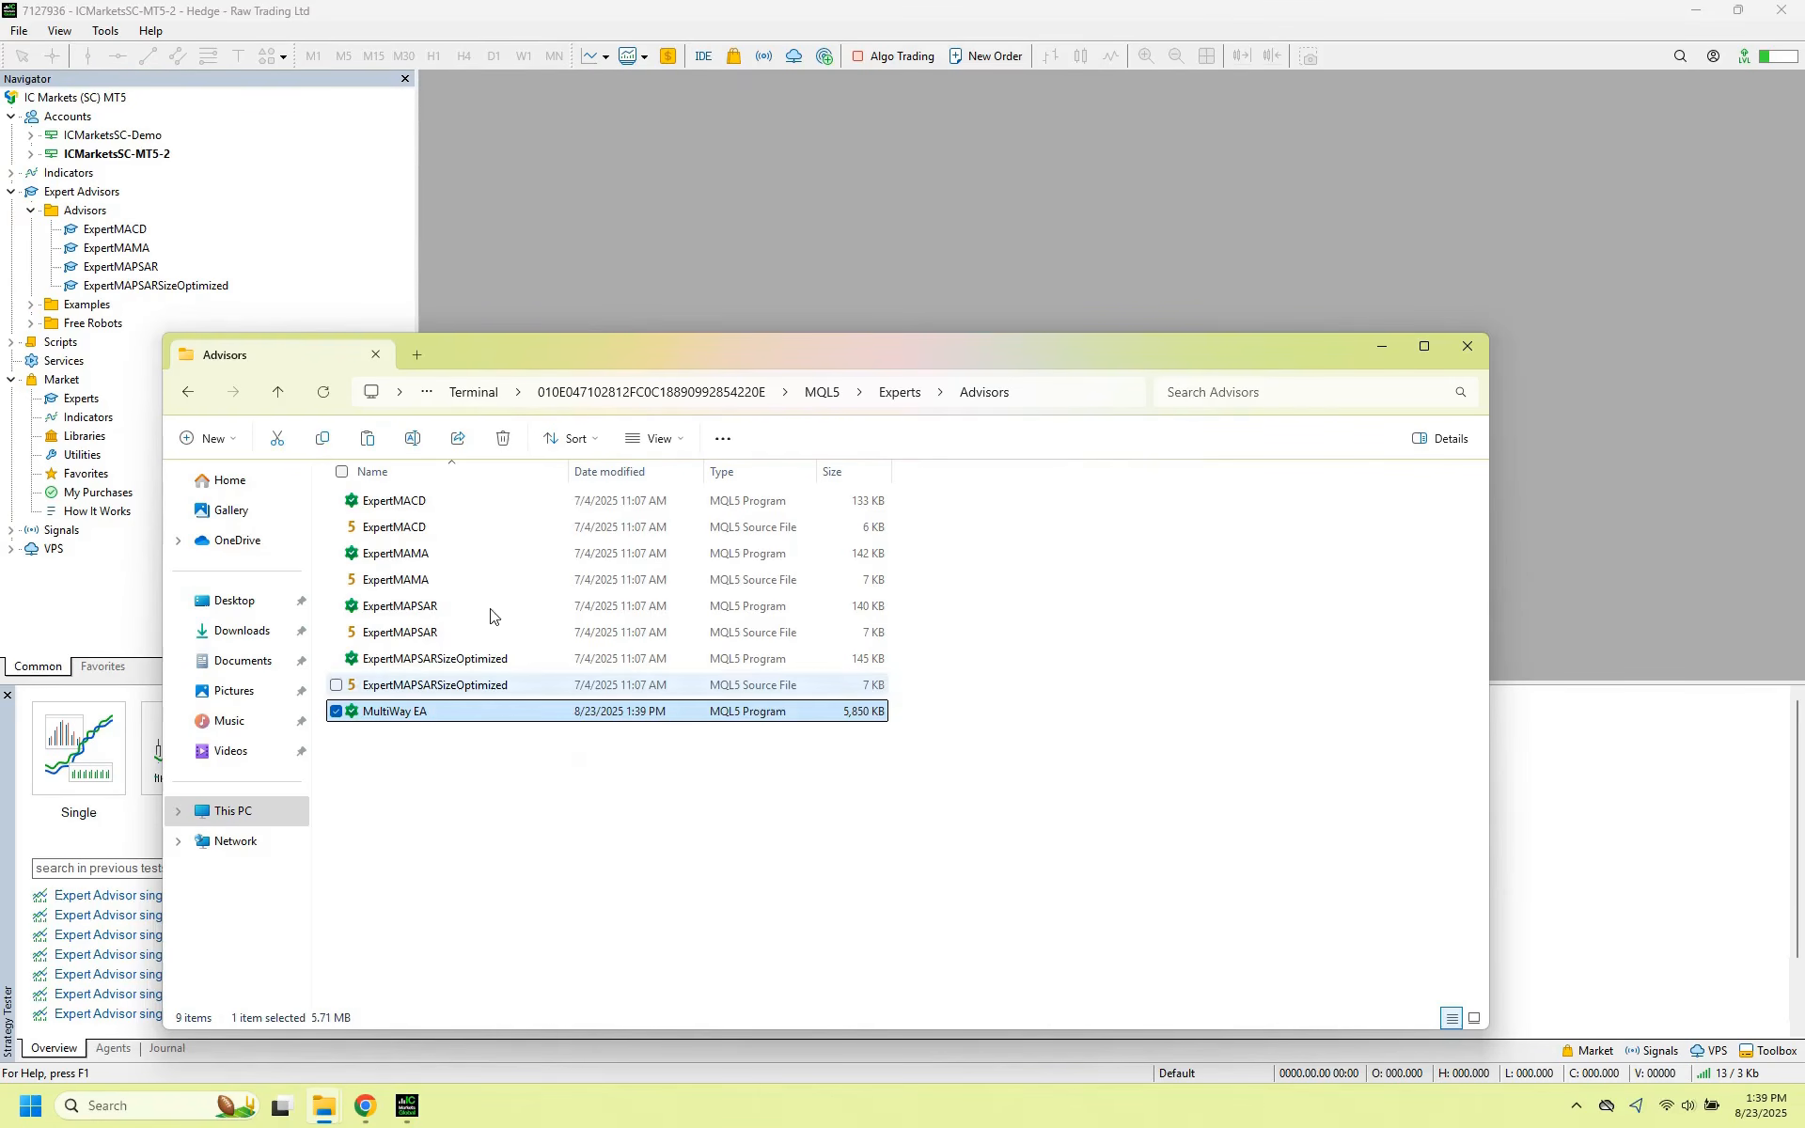
# Refresh the Advisors list in the MetaTrader 5 Navigator and select MultiWay EA.
pyautogui.click(270, 197)
pyautogui.rightClick(86, 212)
pyautogui.click(186, 321)
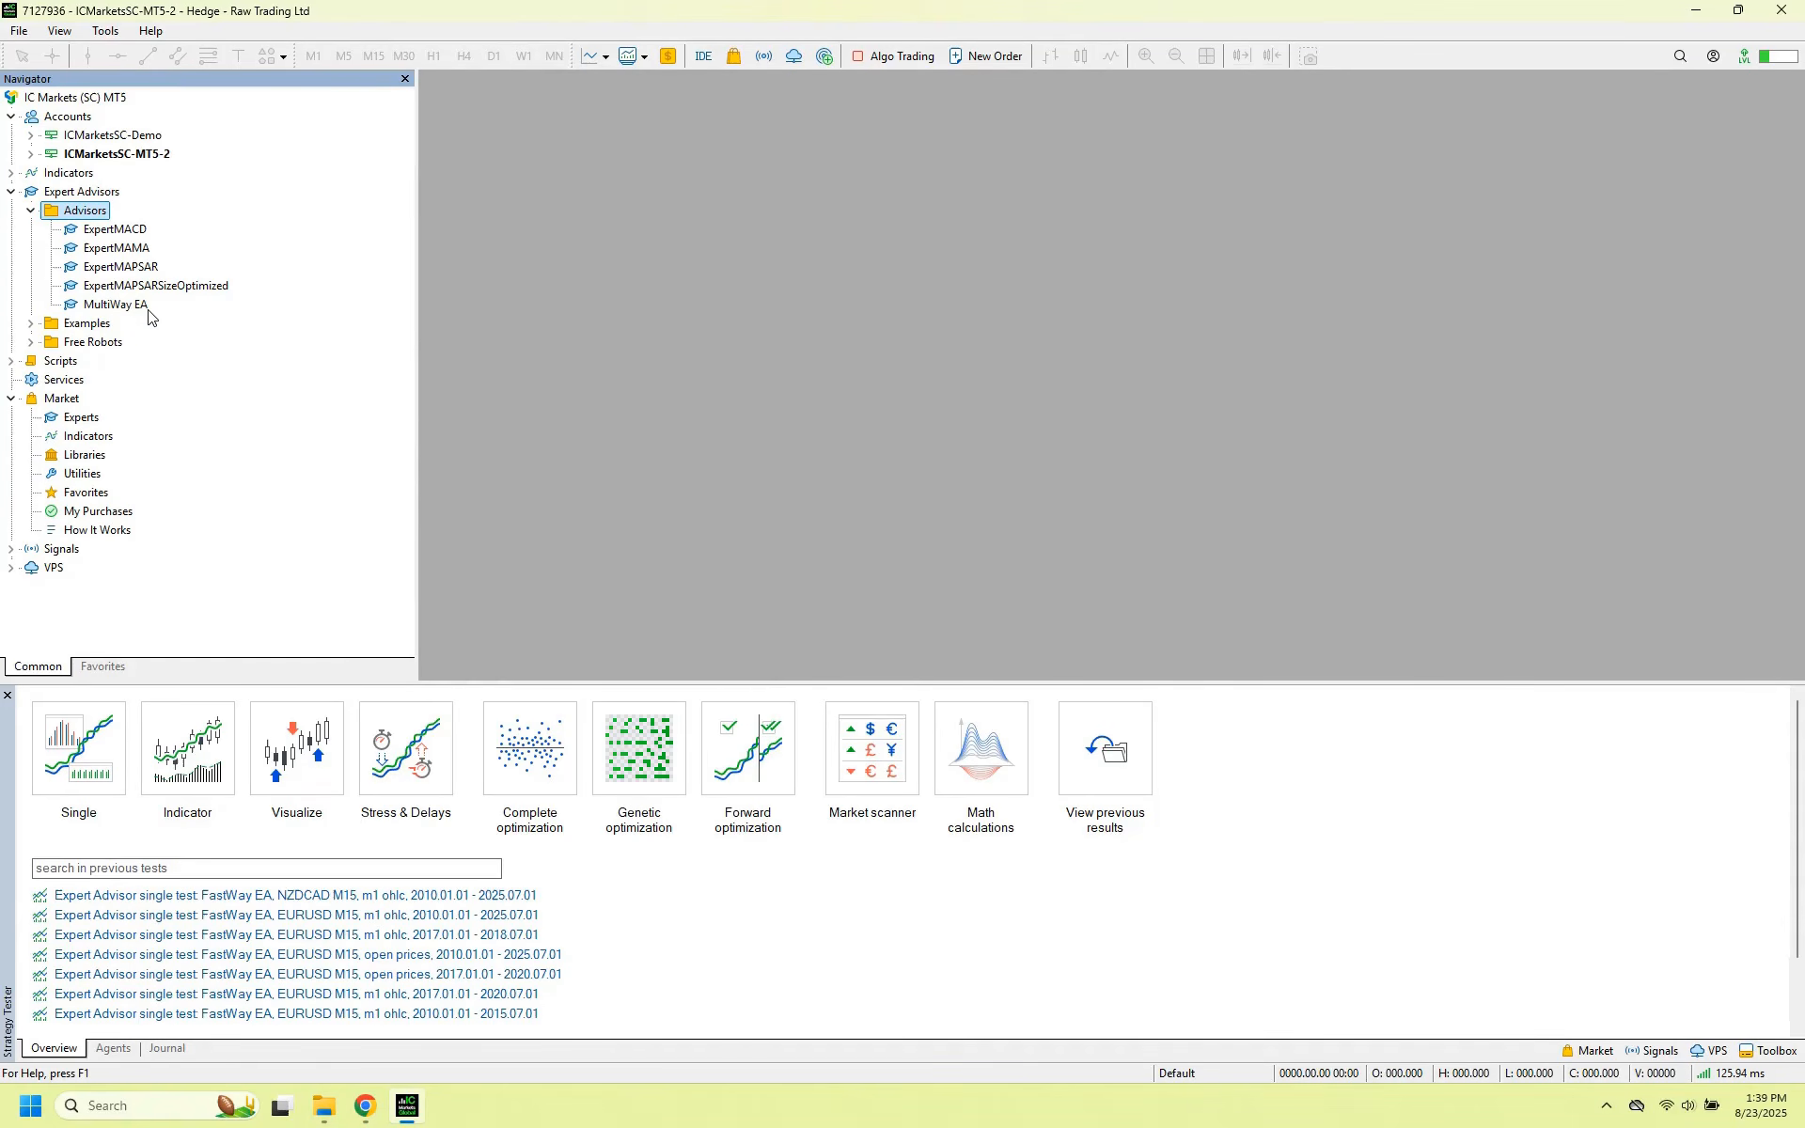
pyautogui.rightClick(81, 213)
pyautogui.click(308, 199)
pyautogui.click(127, 305)
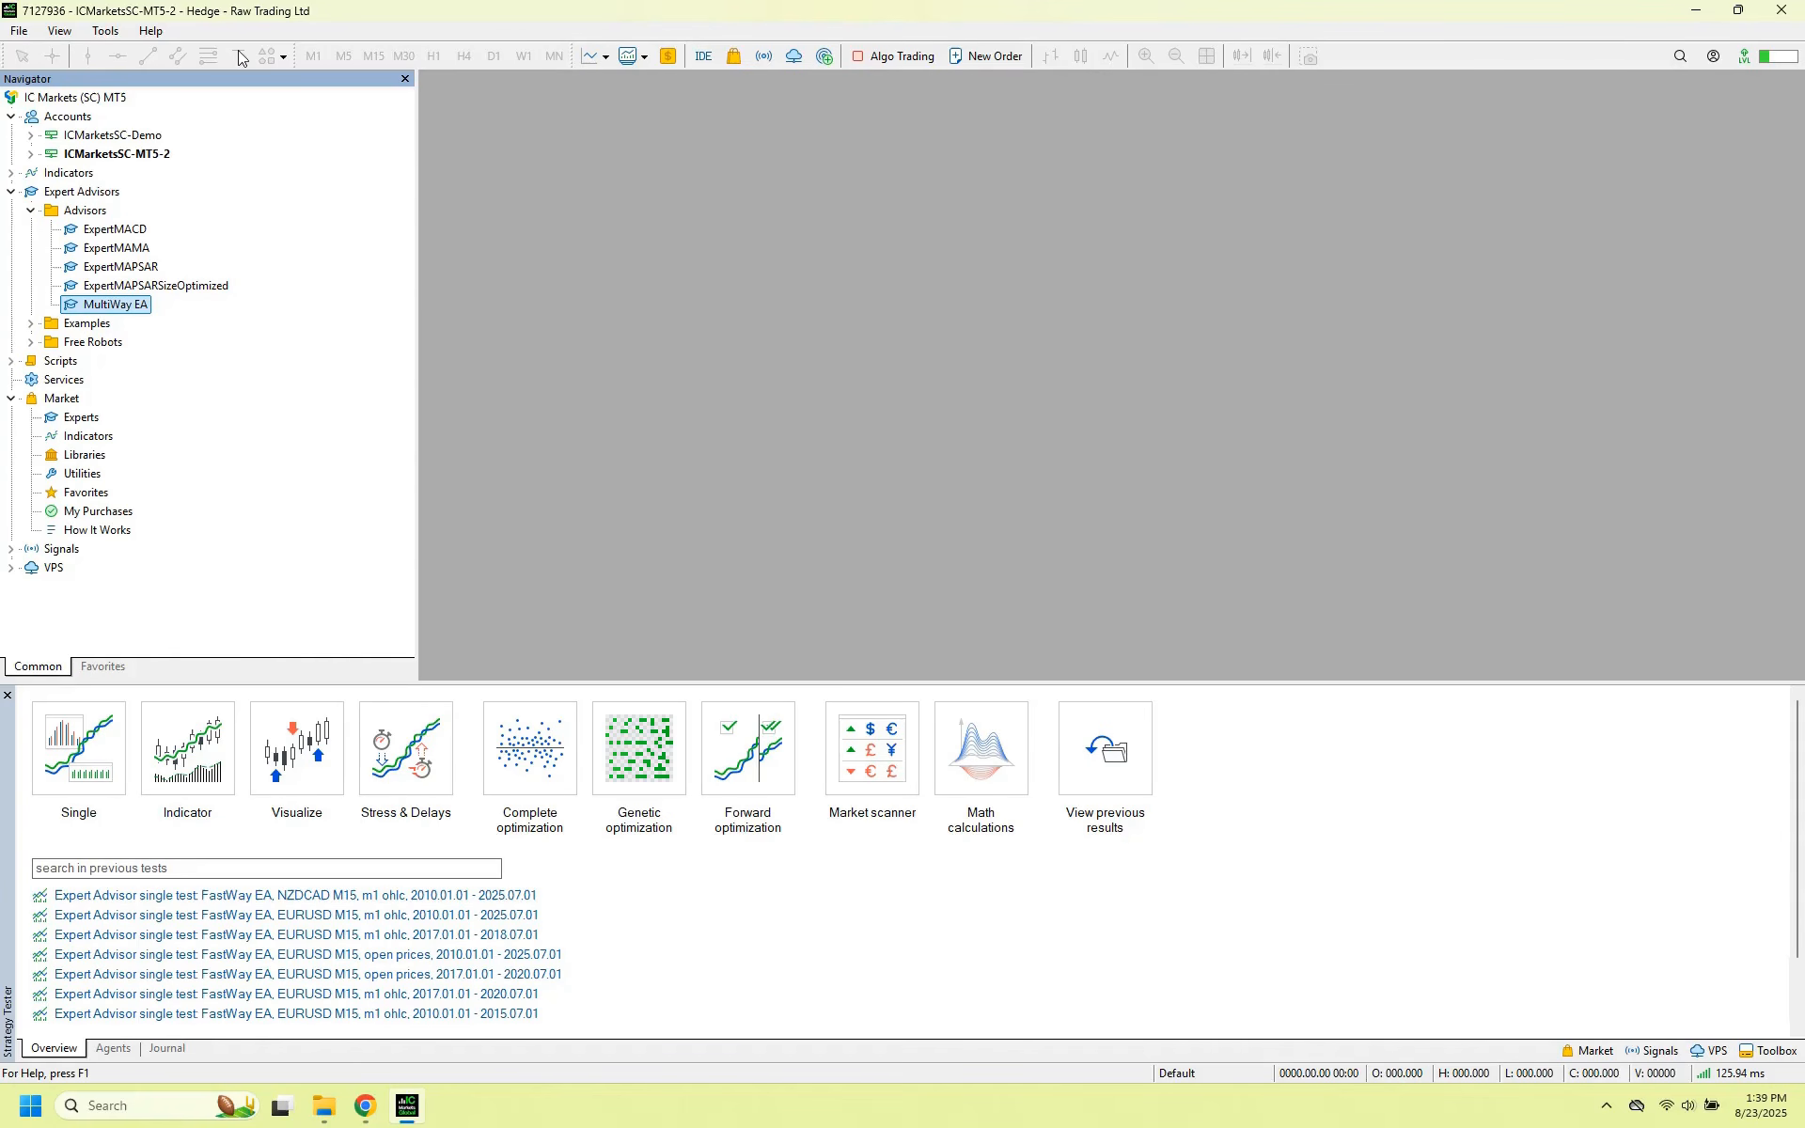
# Hide the Strategy Tester and show it again.
pyautogui.click(98, 32)
pyautogui.moveTo(58, 35)
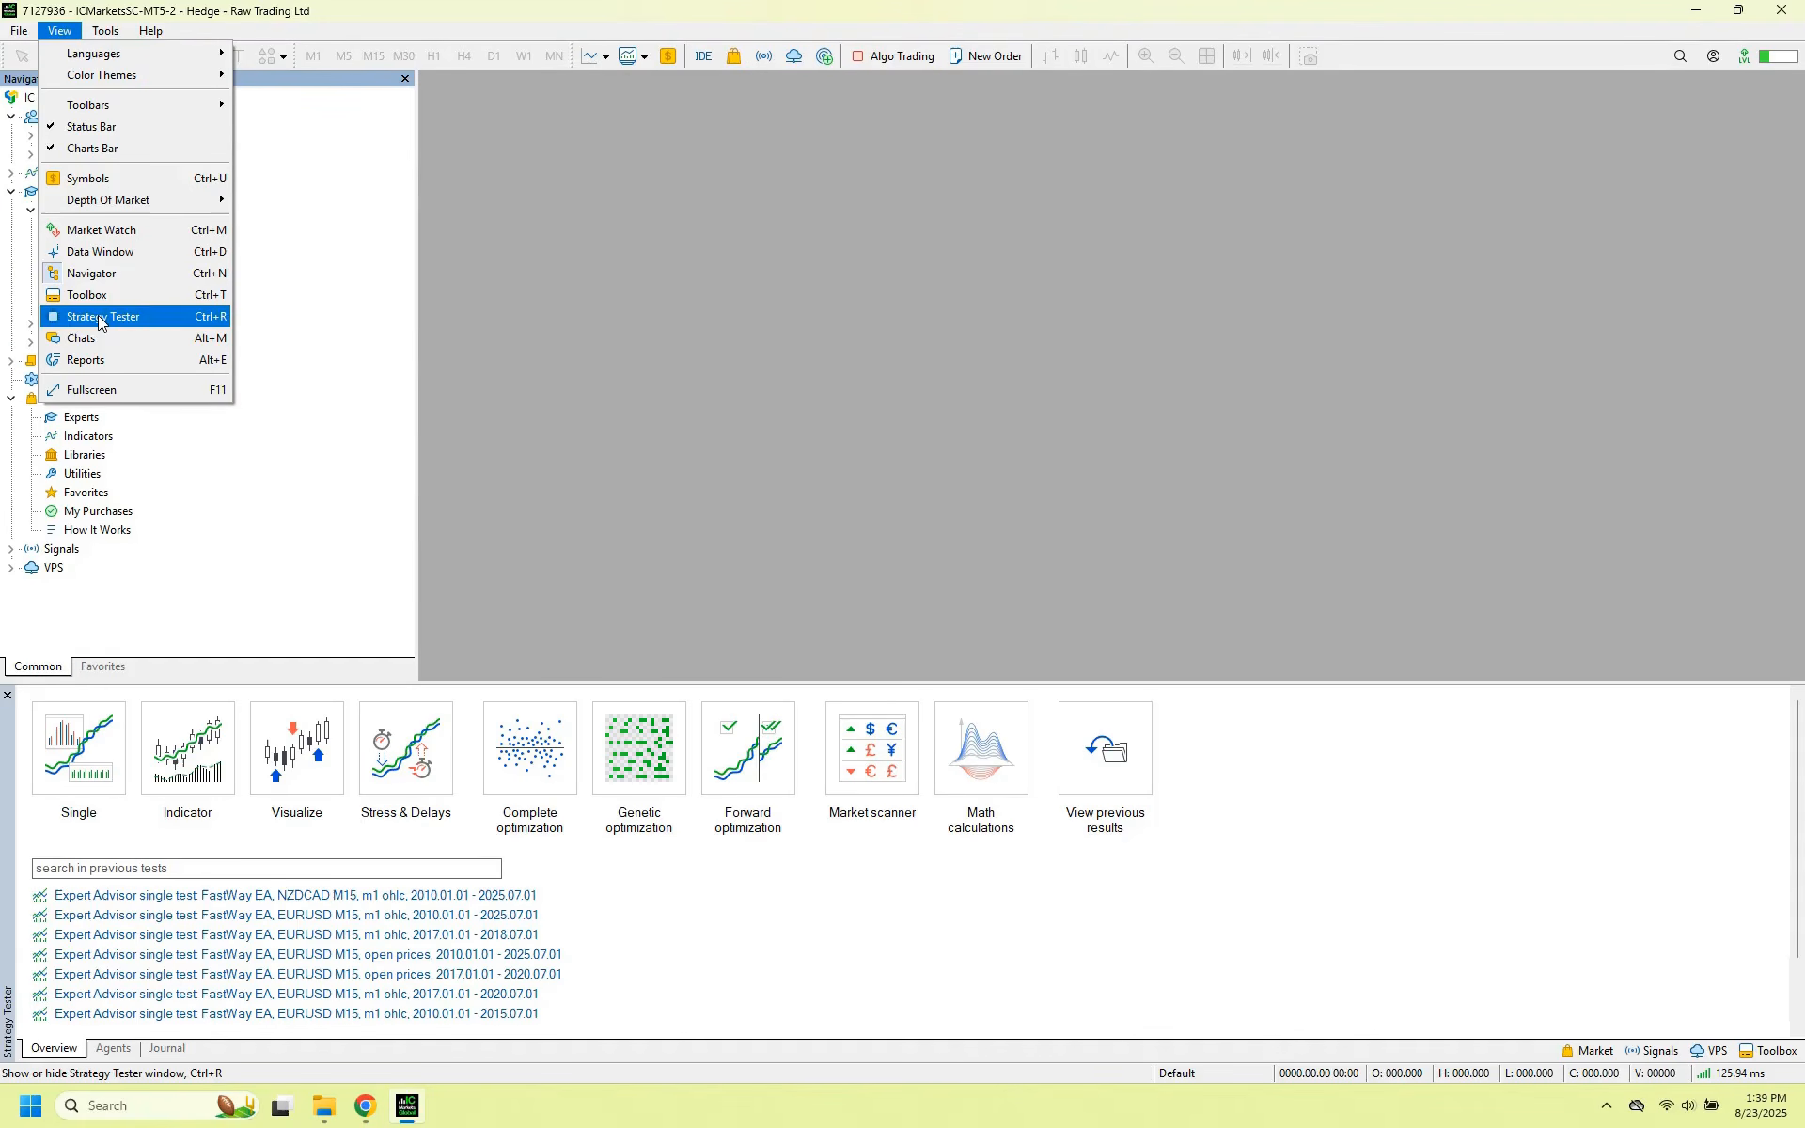
pyautogui.click(99, 319)
pyautogui.click(60, 31)
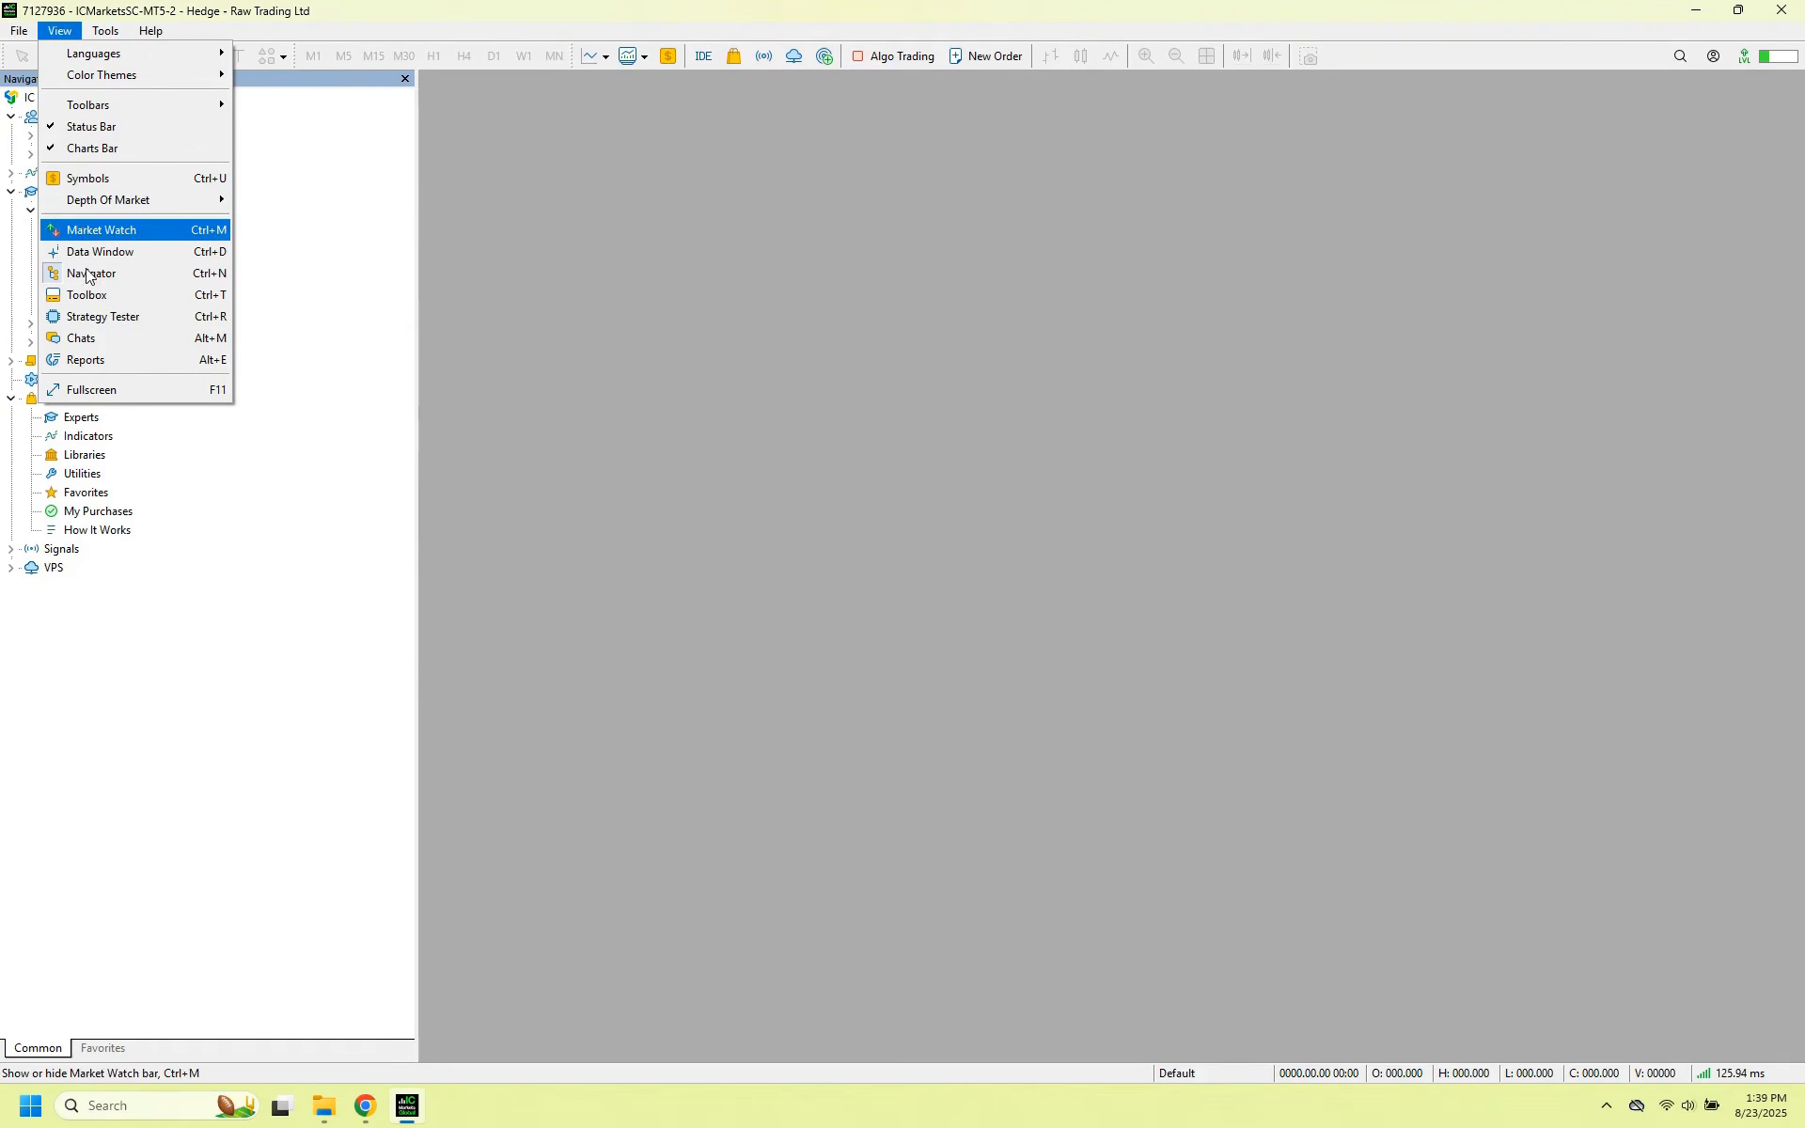
pyautogui.click(87, 319)
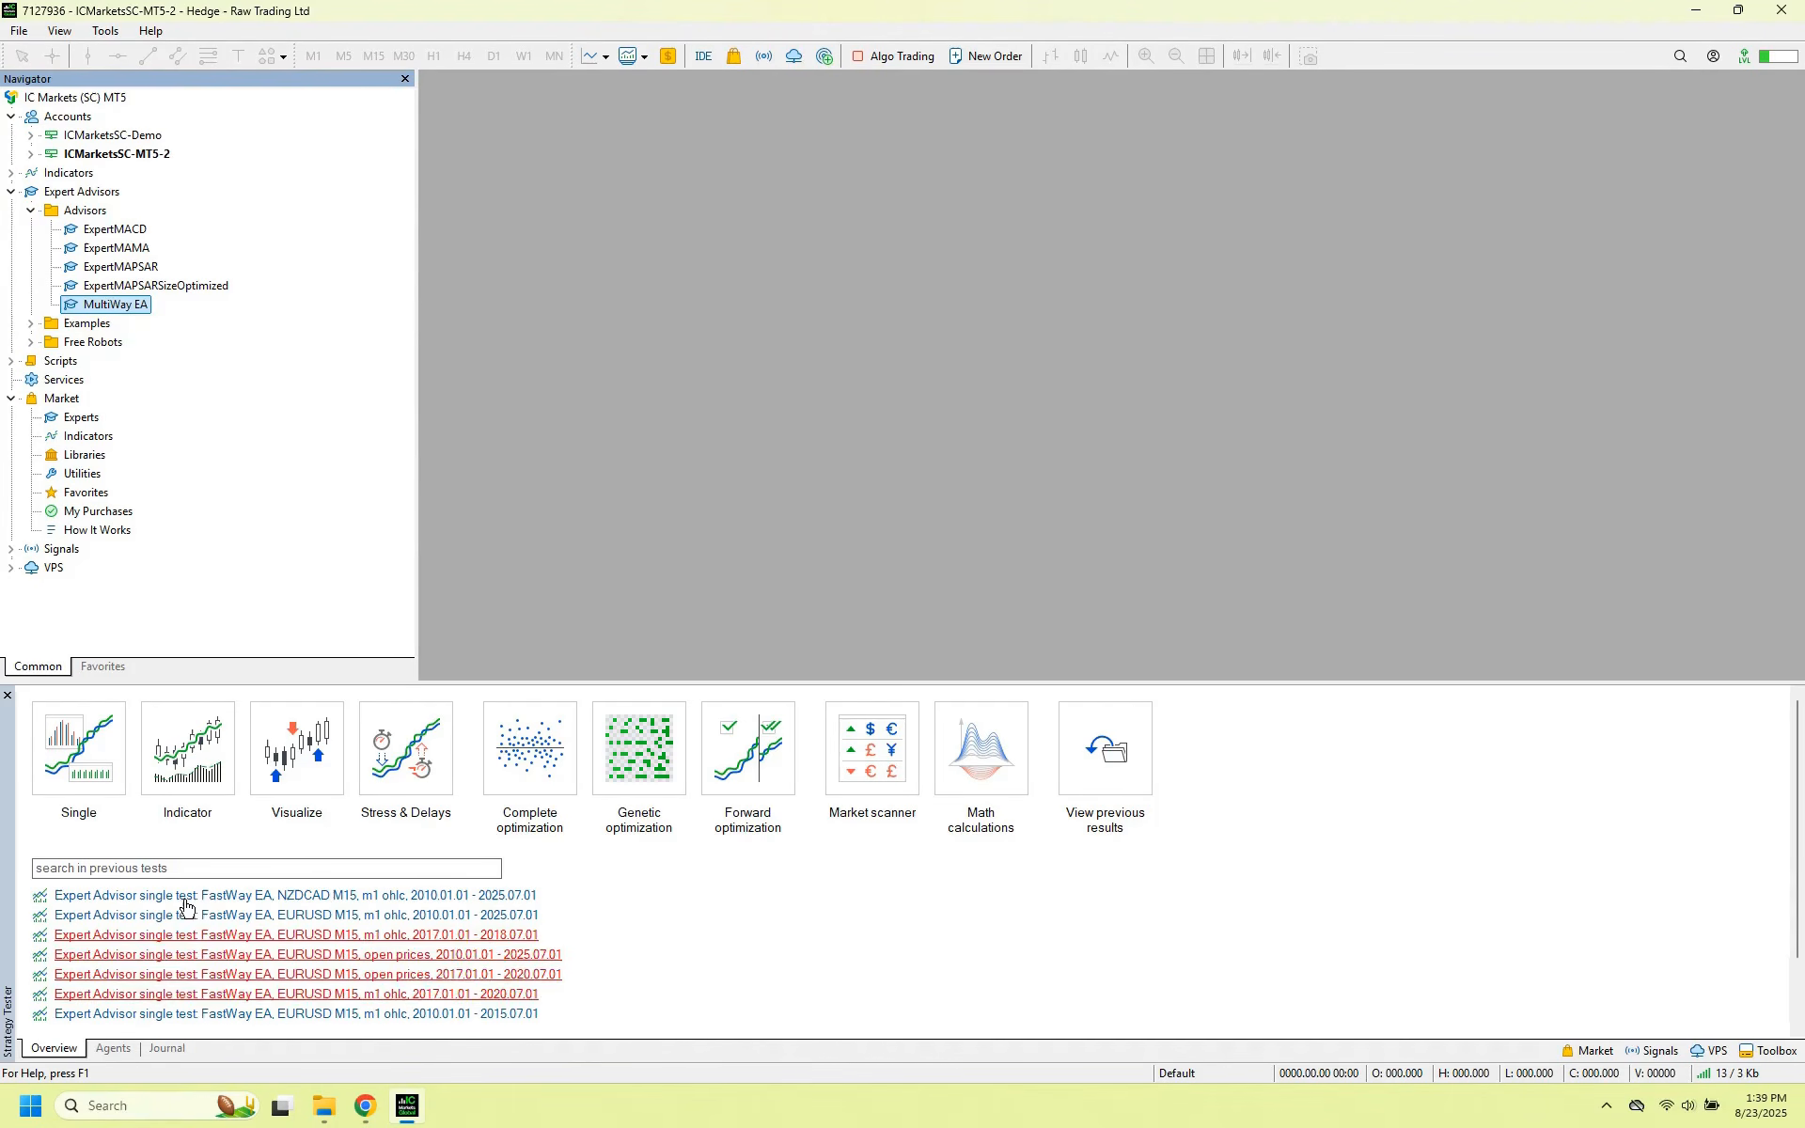
# Set up a single Strategy Tester run with Advisors\MultiWay EA.ex5 as the expert, postponing the LiveUpdate restart.
pyautogui.click(106, 759)
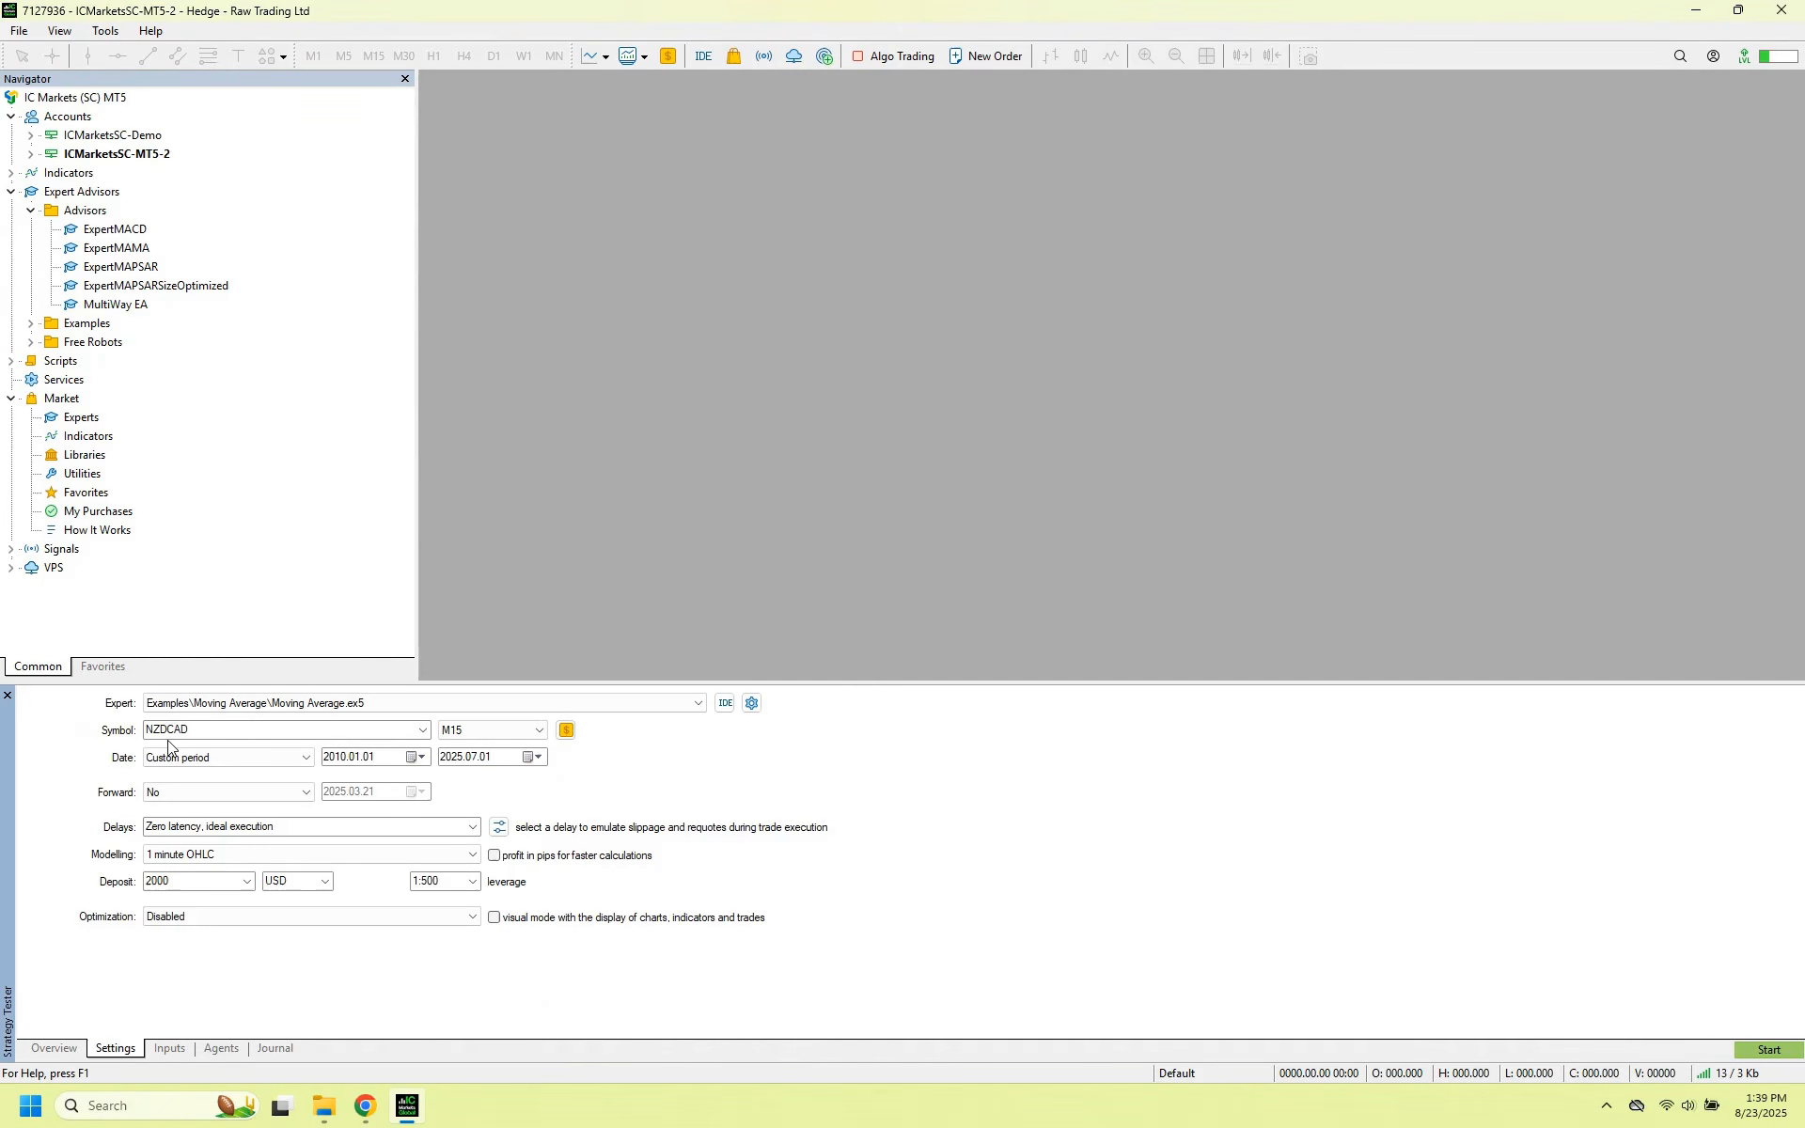
pyautogui.click(698, 707)
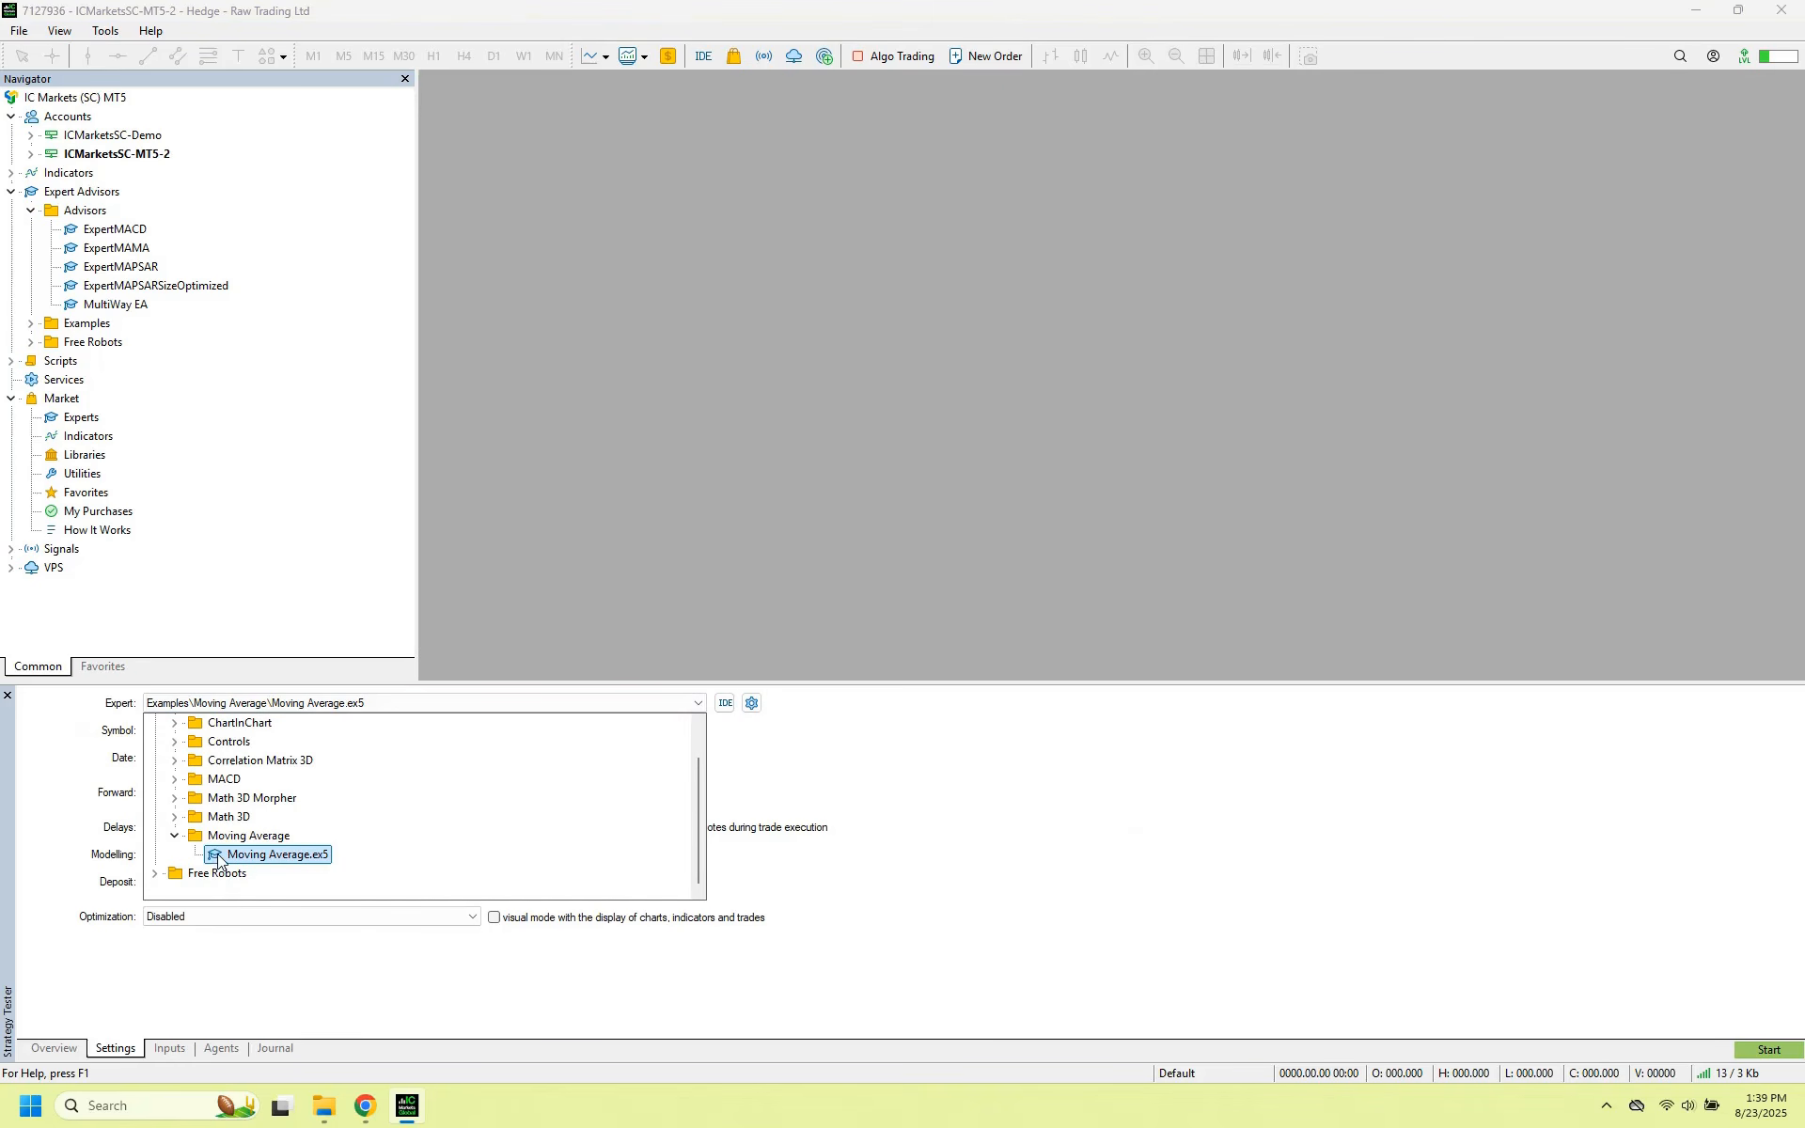
pyautogui.scroll(1, 217, 858)
pyautogui.click(155, 722)
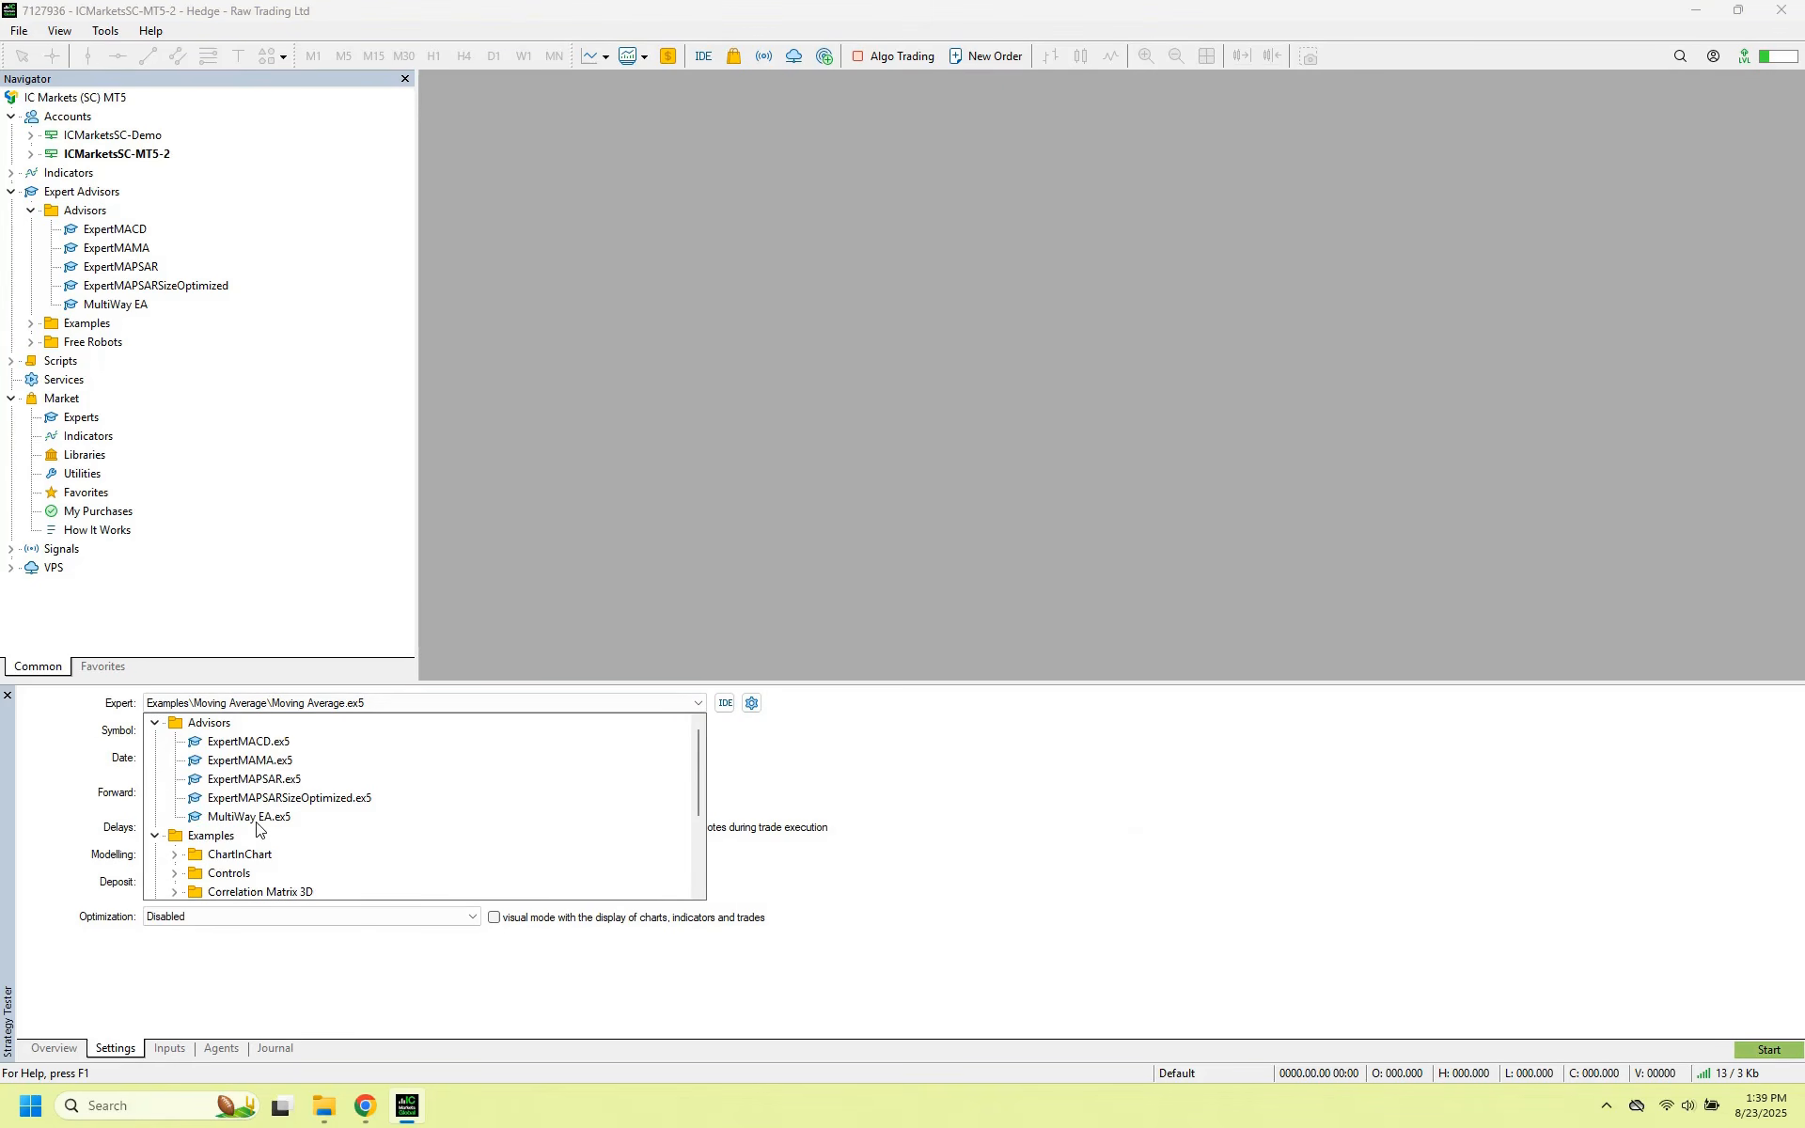
pyautogui.click(953, 595)
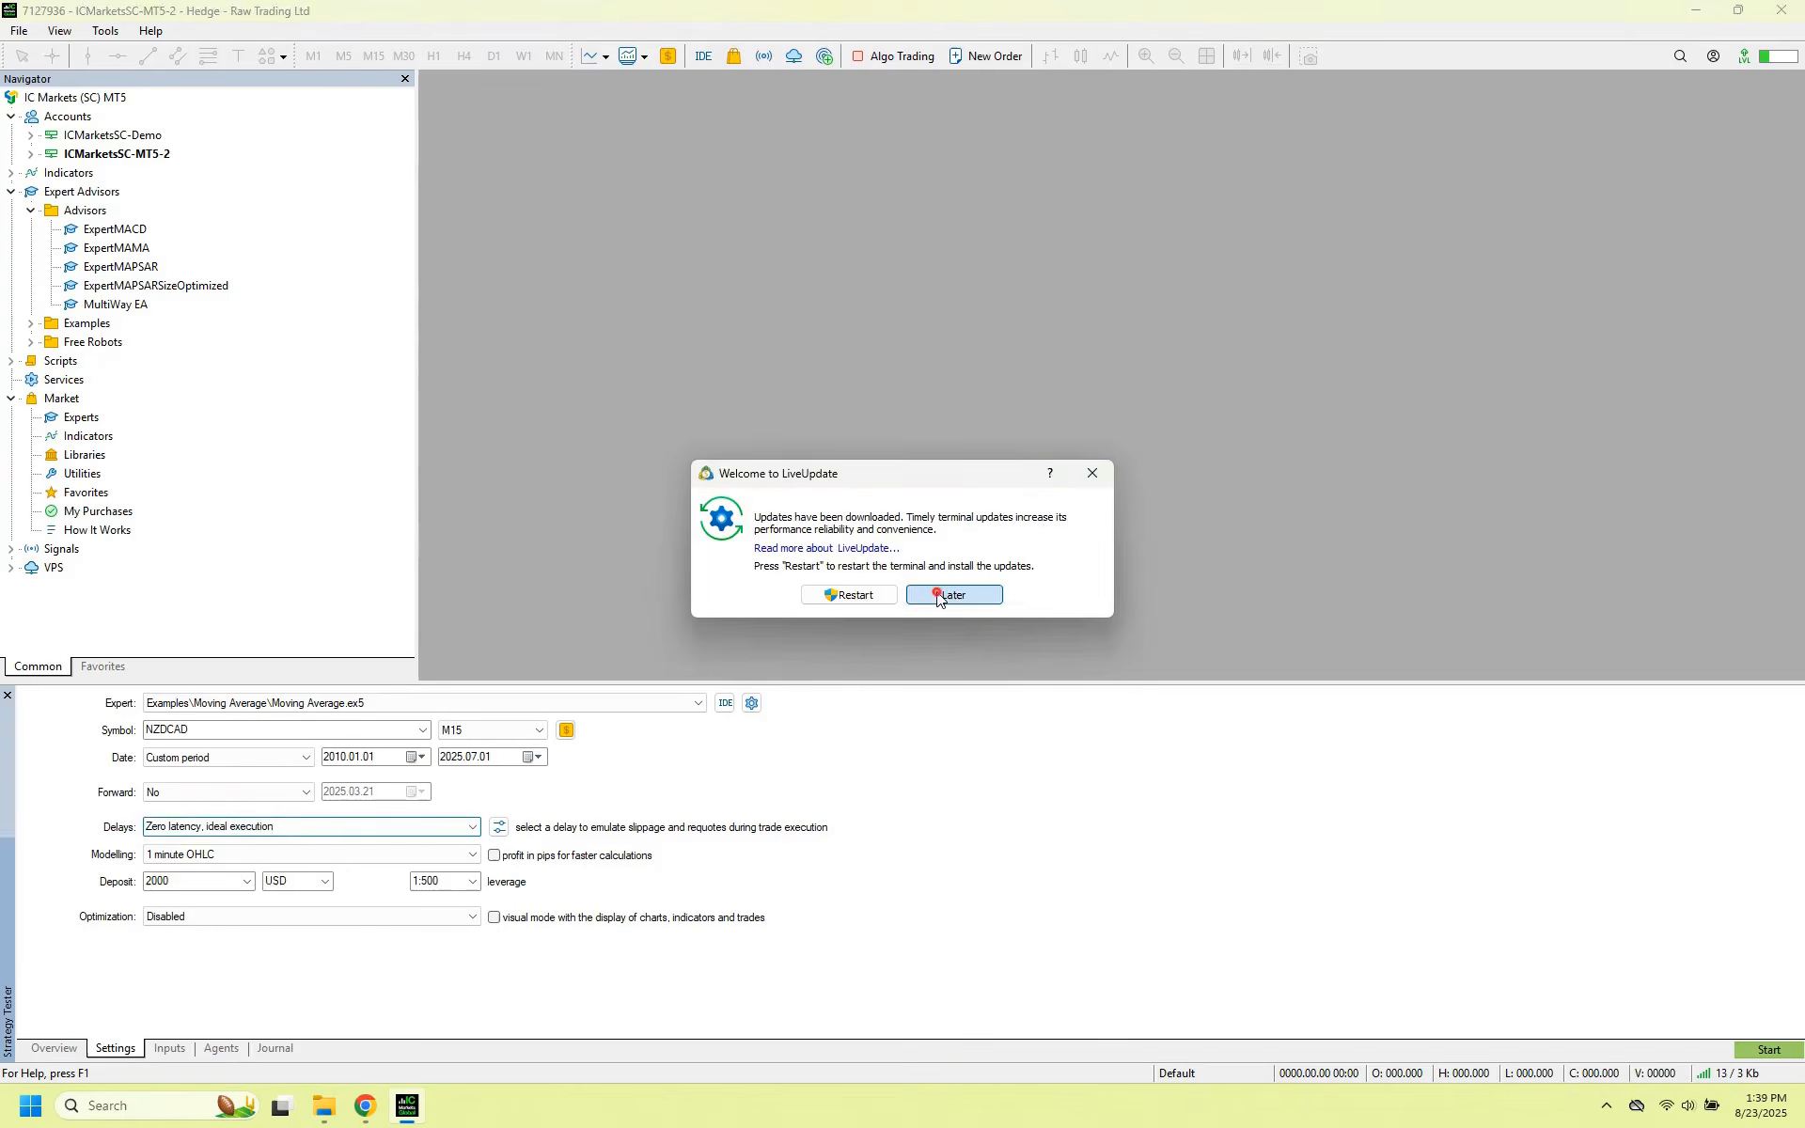
pyautogui.click(1098, 861)
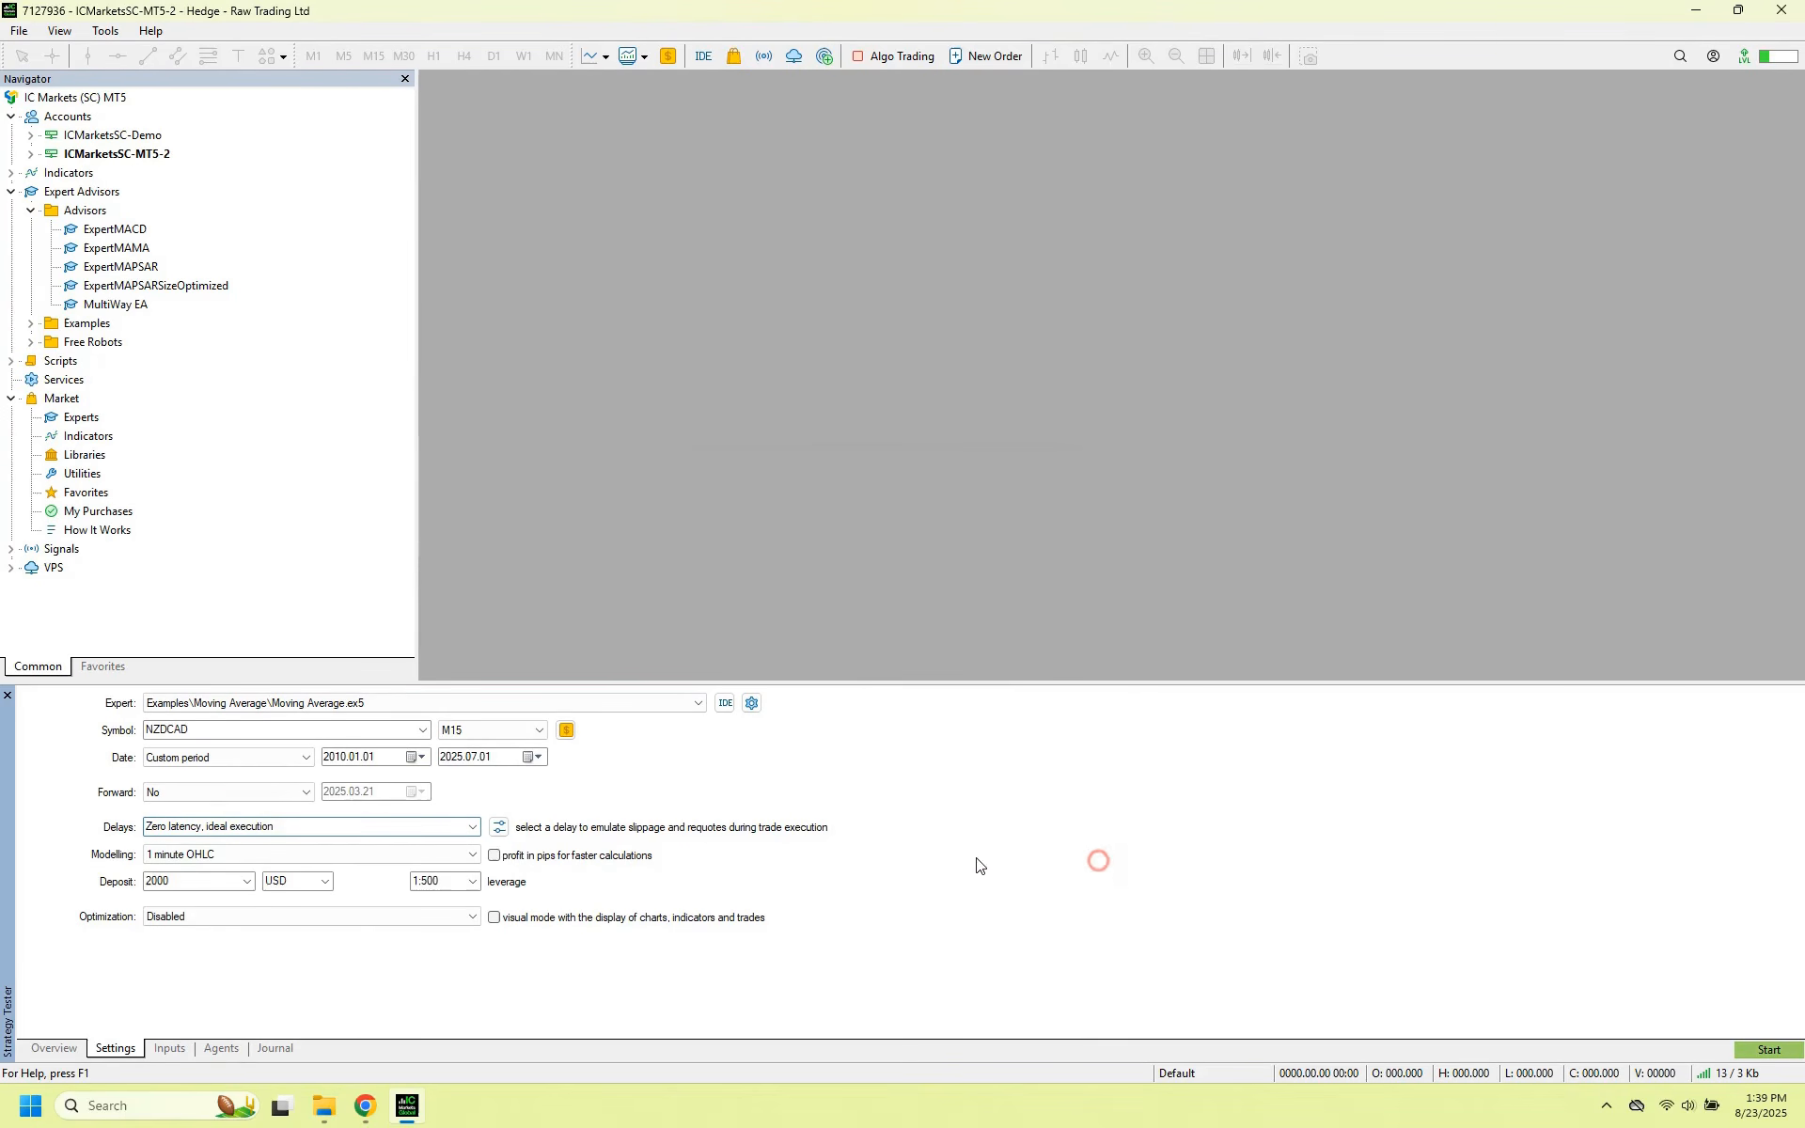
pyautogui.click(384, 715)
pyautogui.click(247, 818)
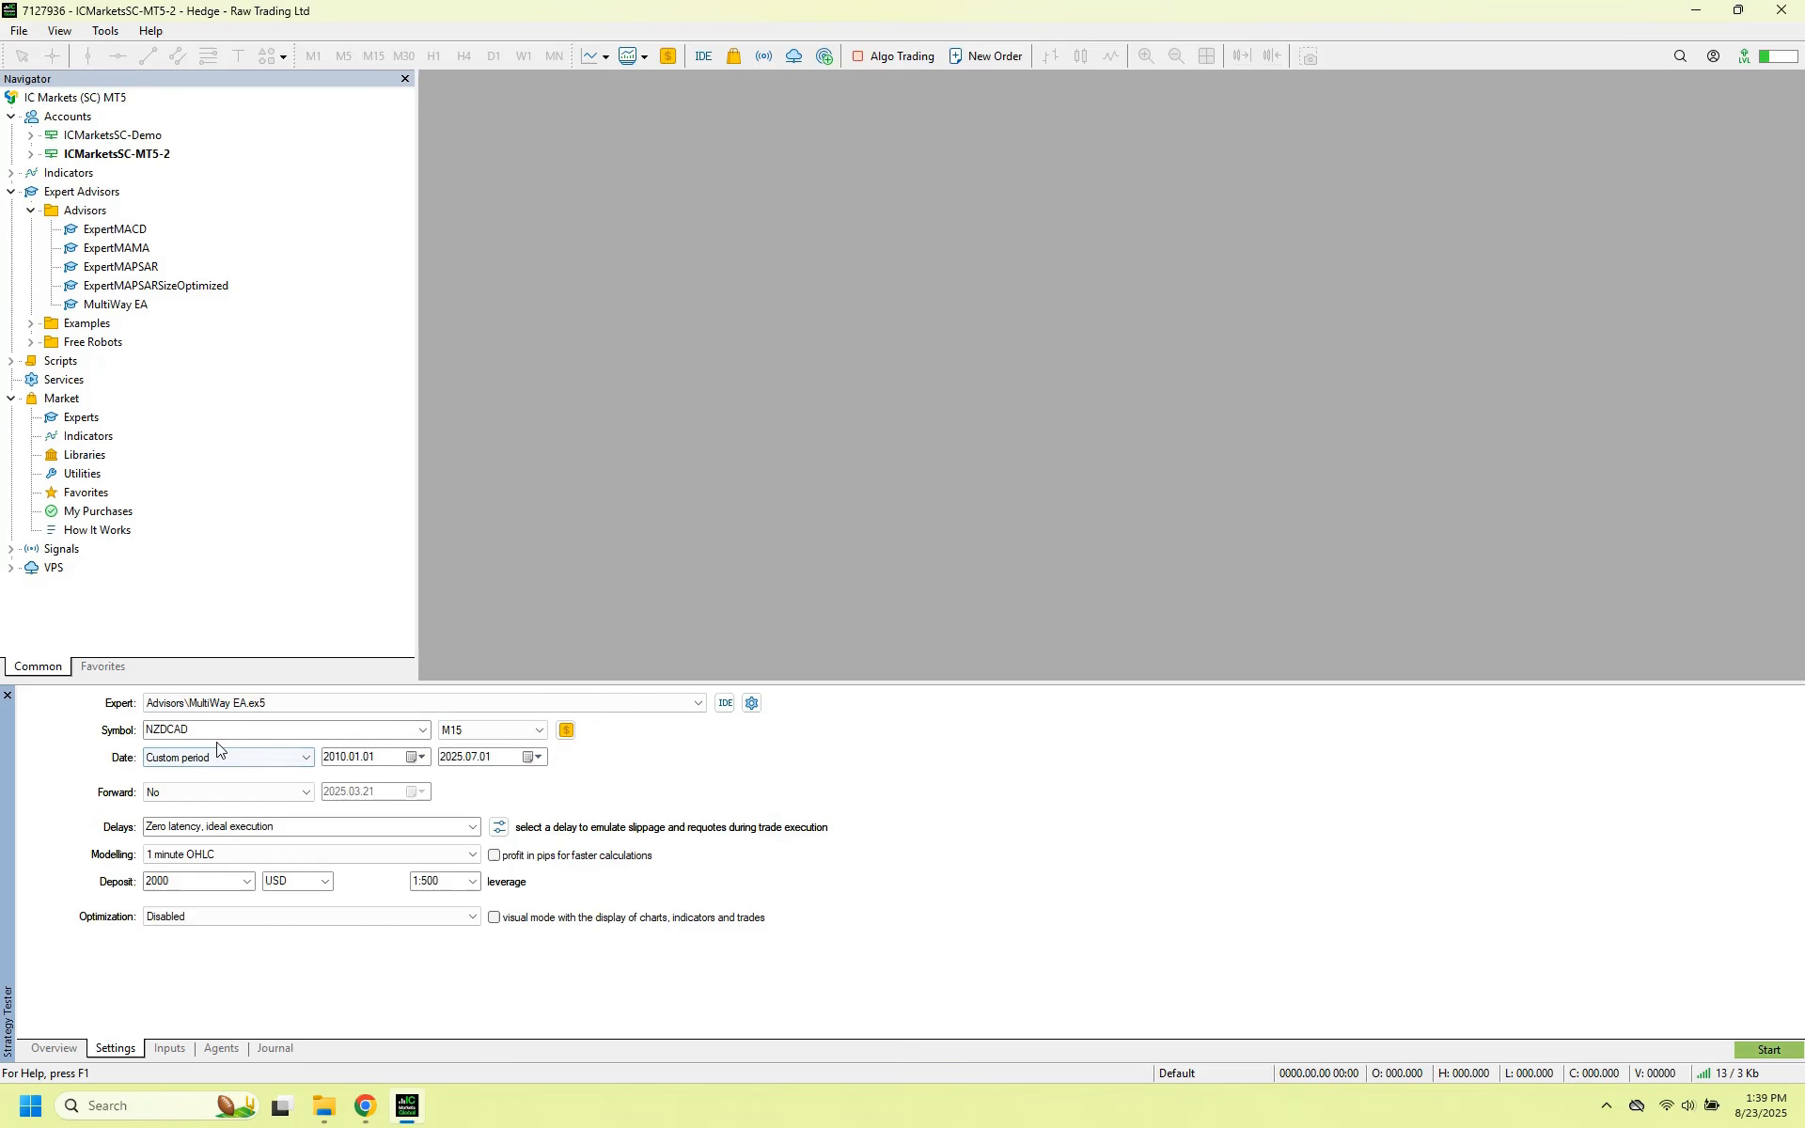
# Set the test symbol to EURUSD.
pyautogui.click(423, 731)
pyautogui.click(422, 730)
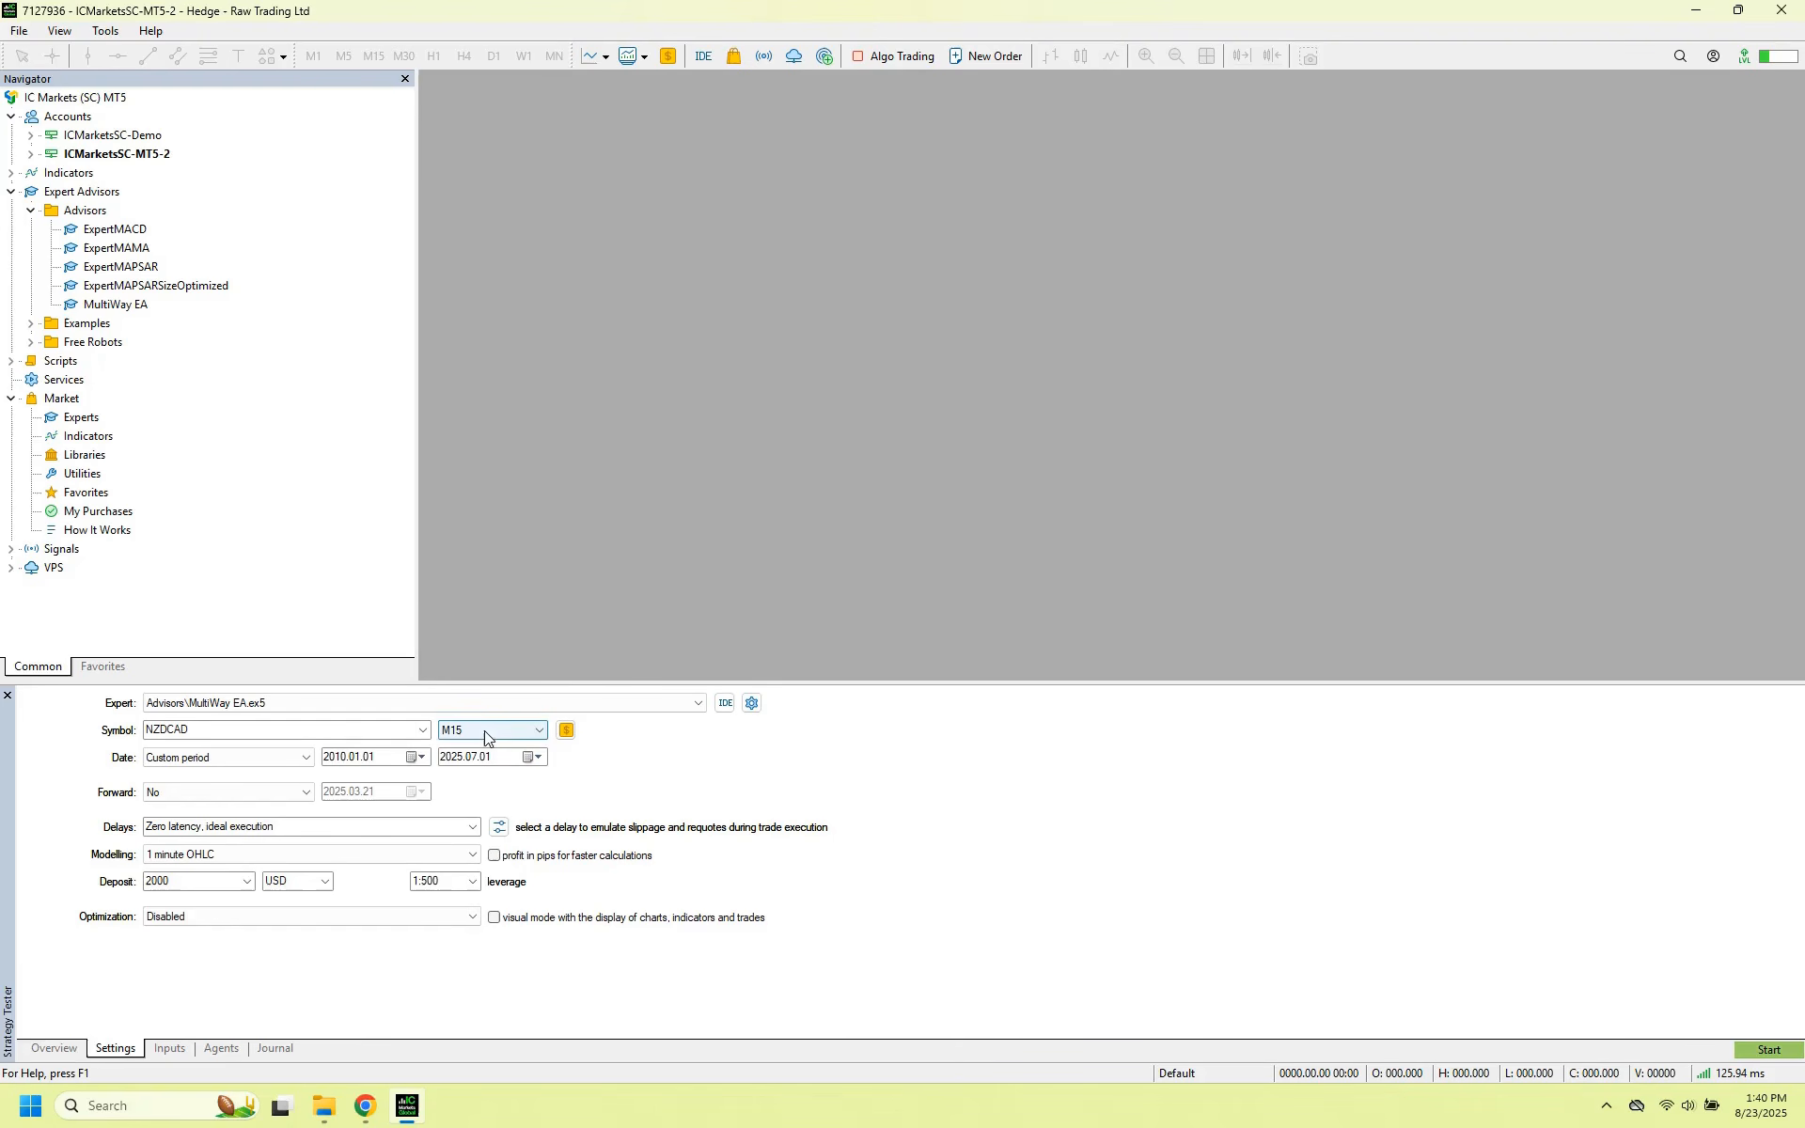
pyautogui.click(423, 731)
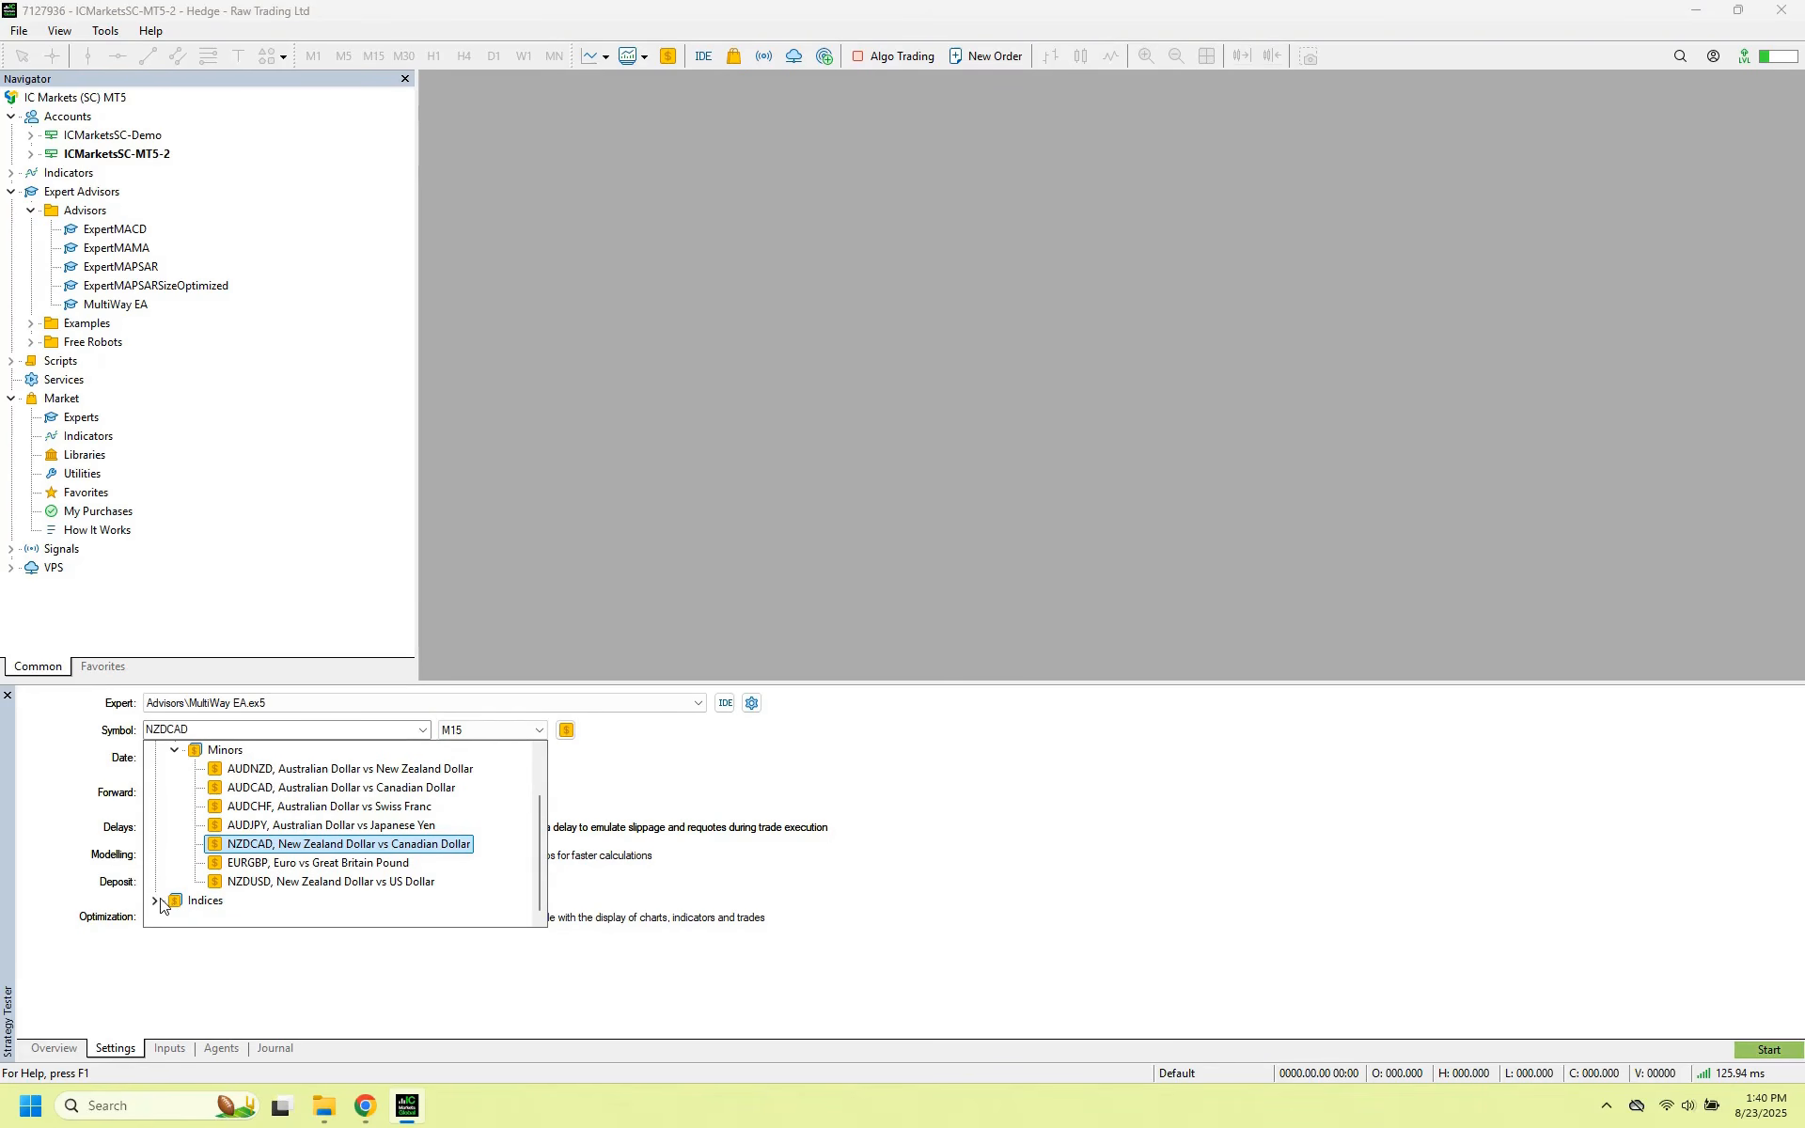
pyautogui.click(218, 727)
pyautogui.write('euru')
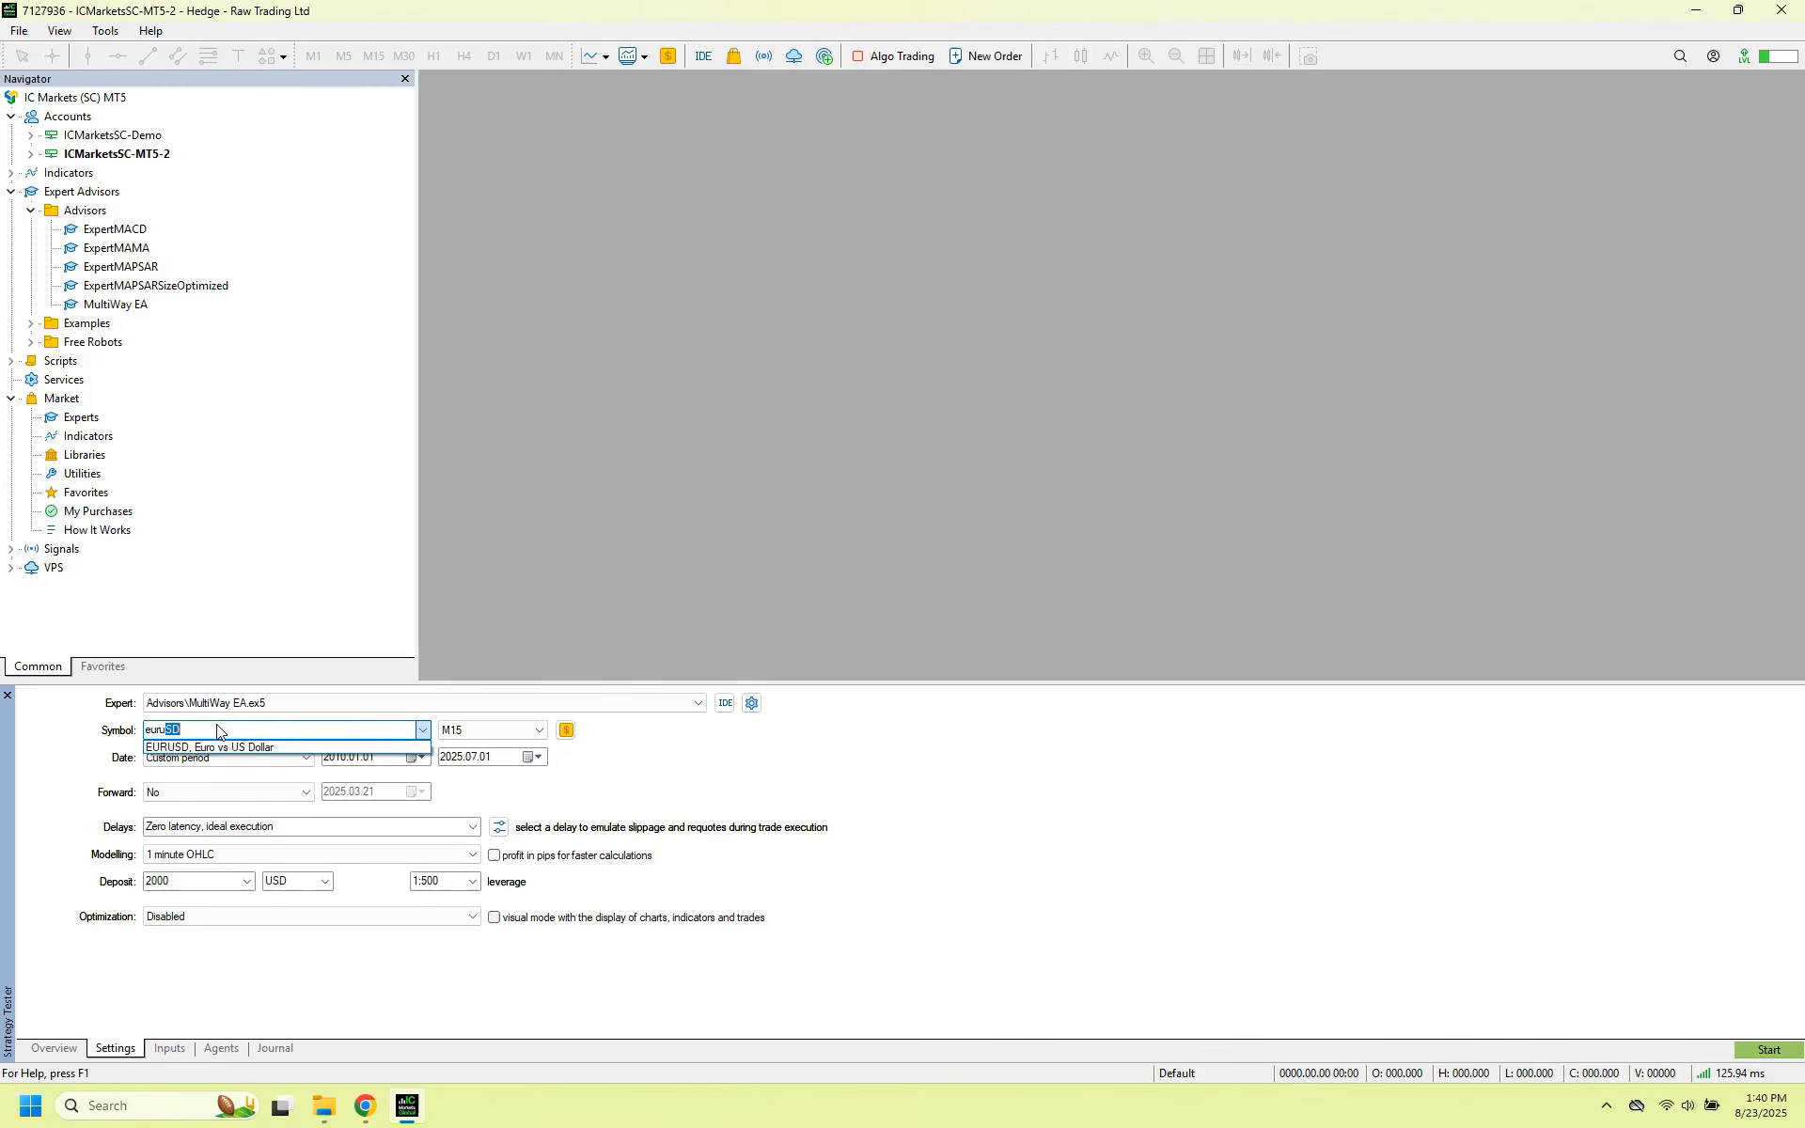
pyautogui.write('sd')
pyautogui.click(229, 747)
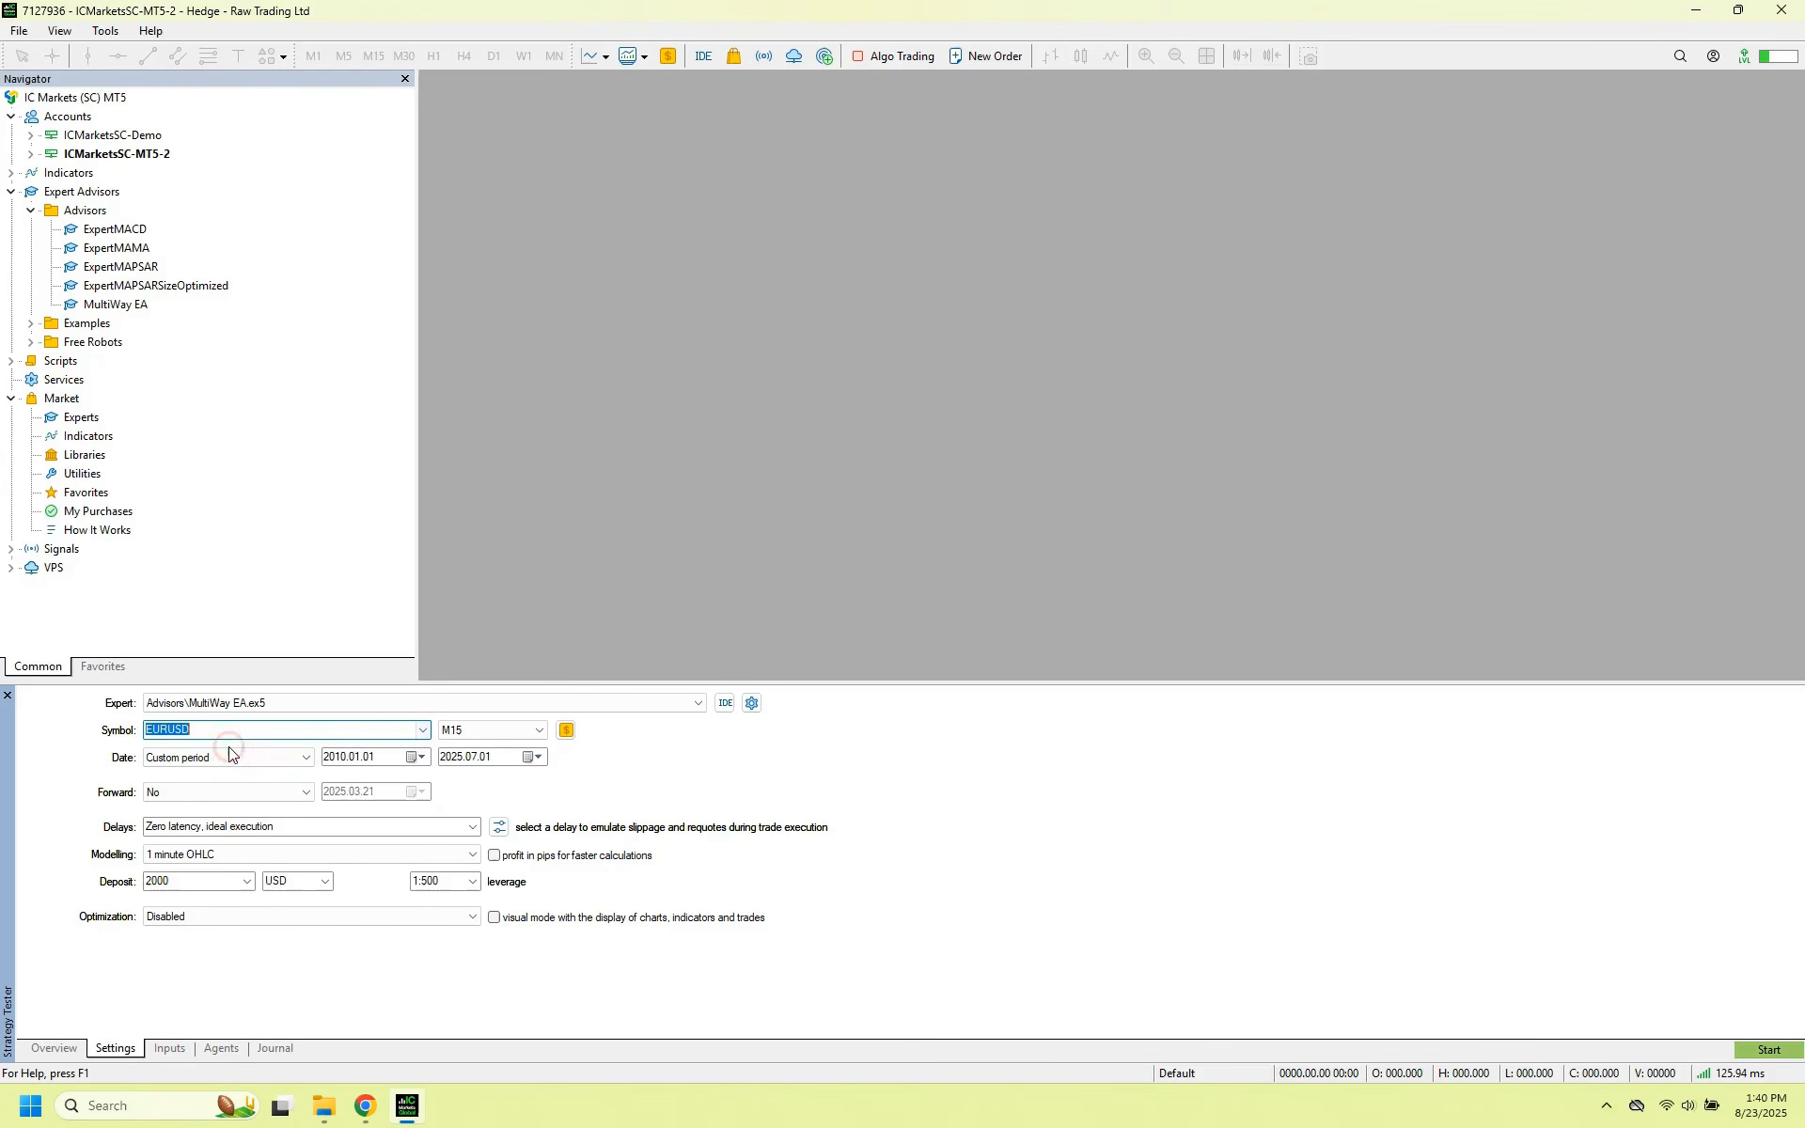
# Set the start date of the custom test period to 2025.01.01.
pyautogui.click(256, 725)
pyautogui.click(335, 758)
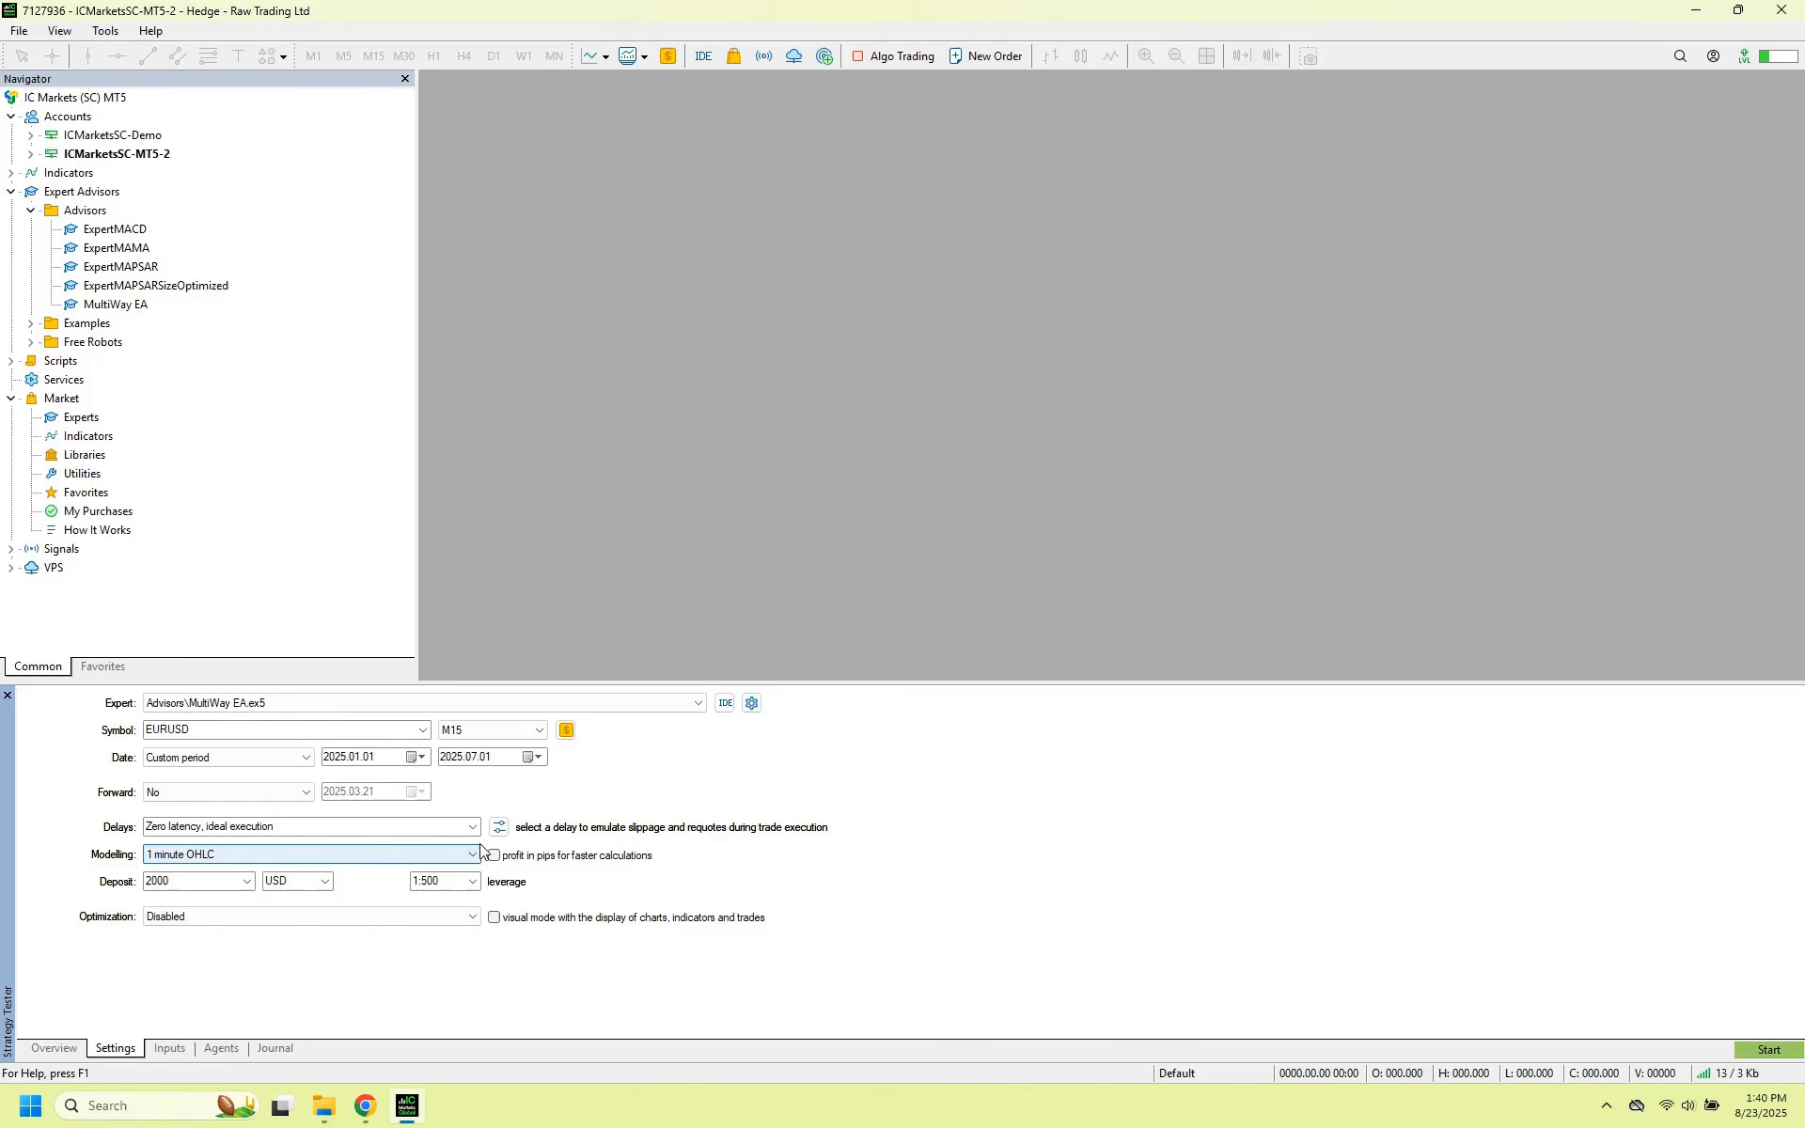
# Choose 1 minute OHLC modelling for the test and set the initial deposit to 5000 USD.
pyautogui.click(492, 776)
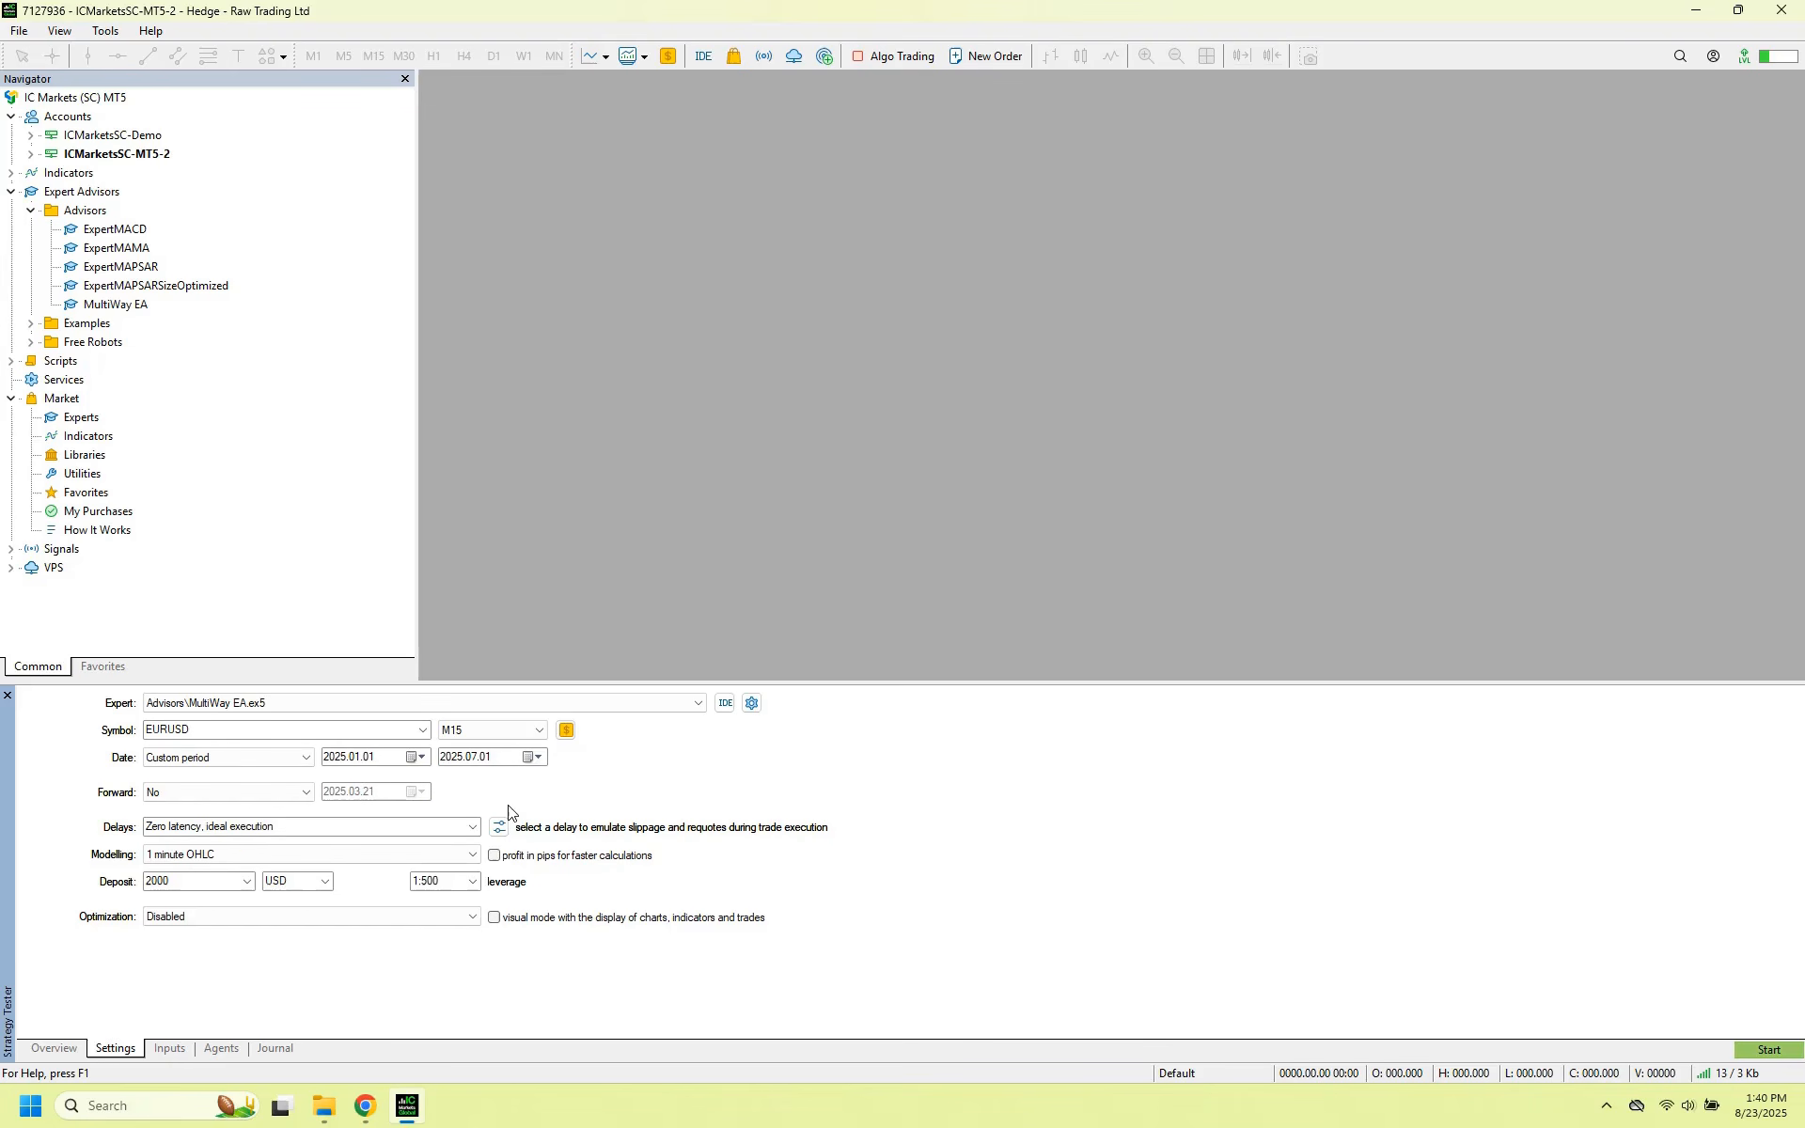
pyautogui.click(156, 825)
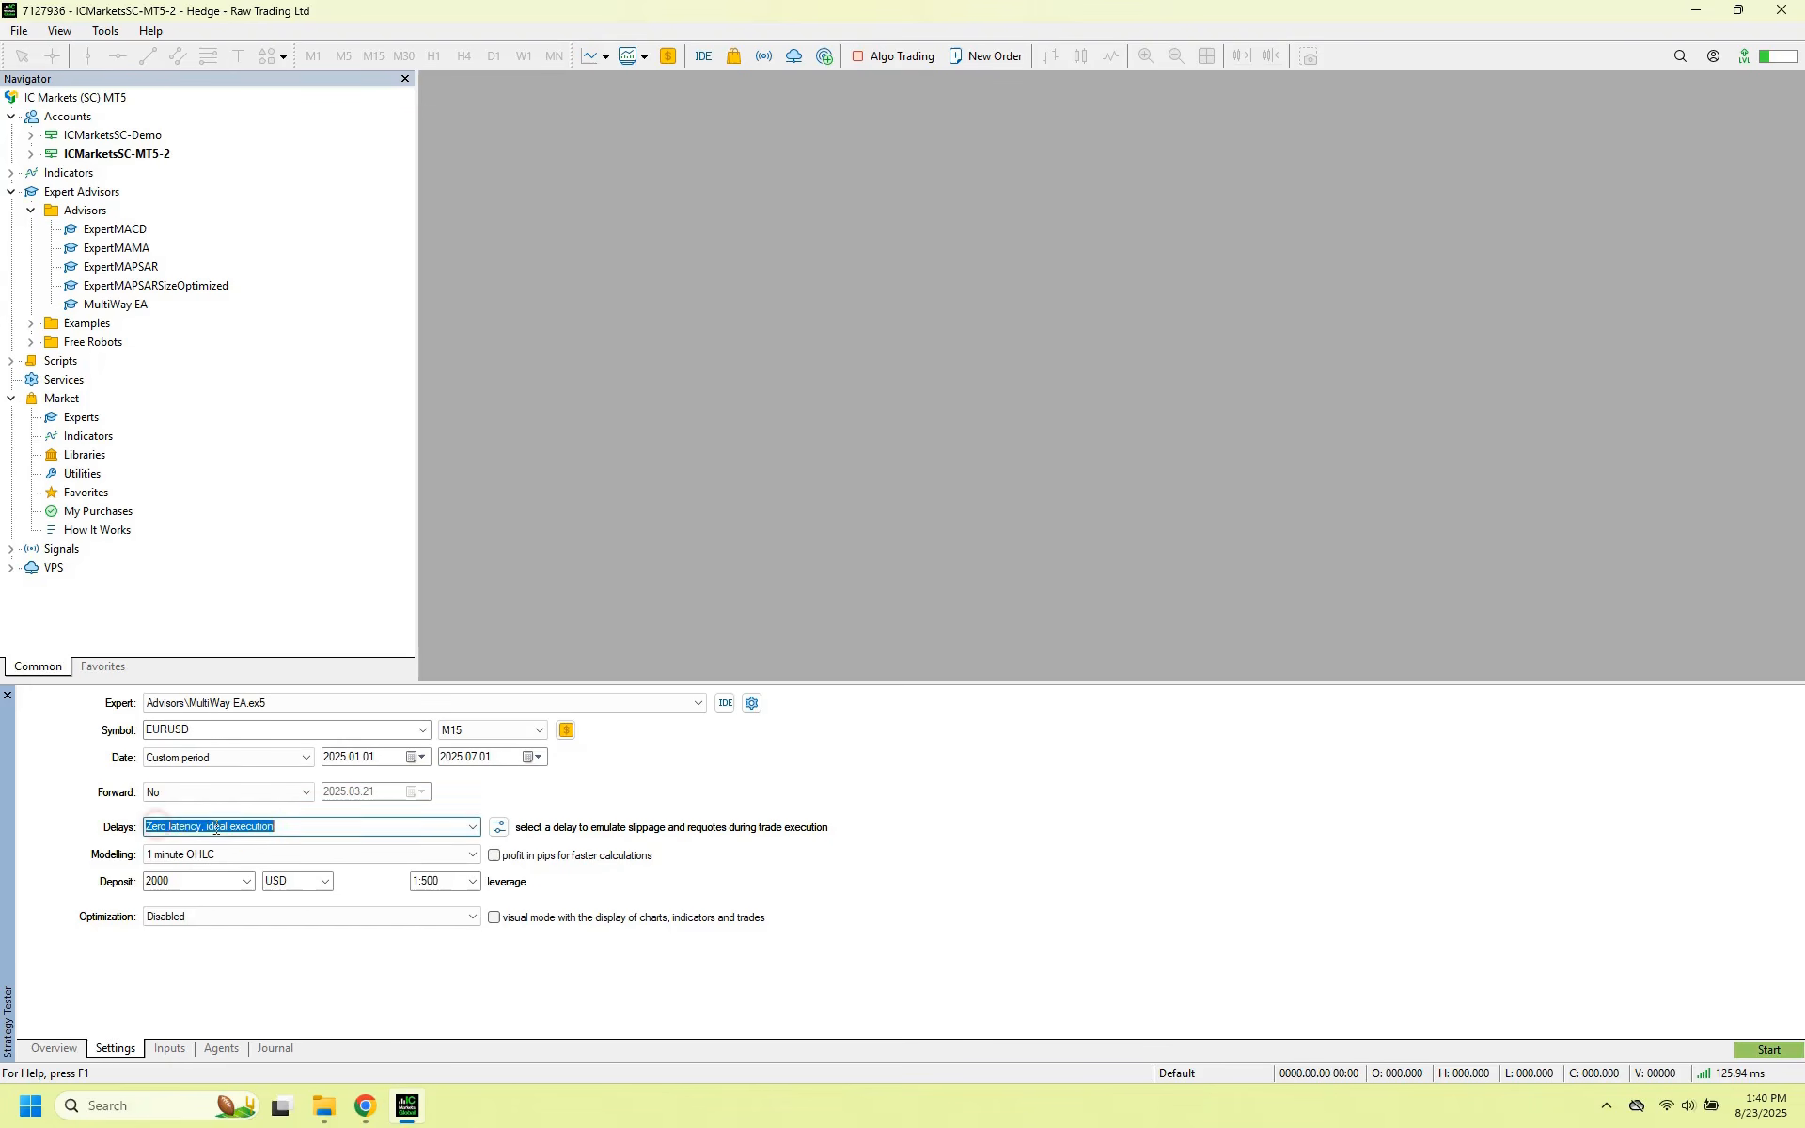
pyautogui.click(289, 855)
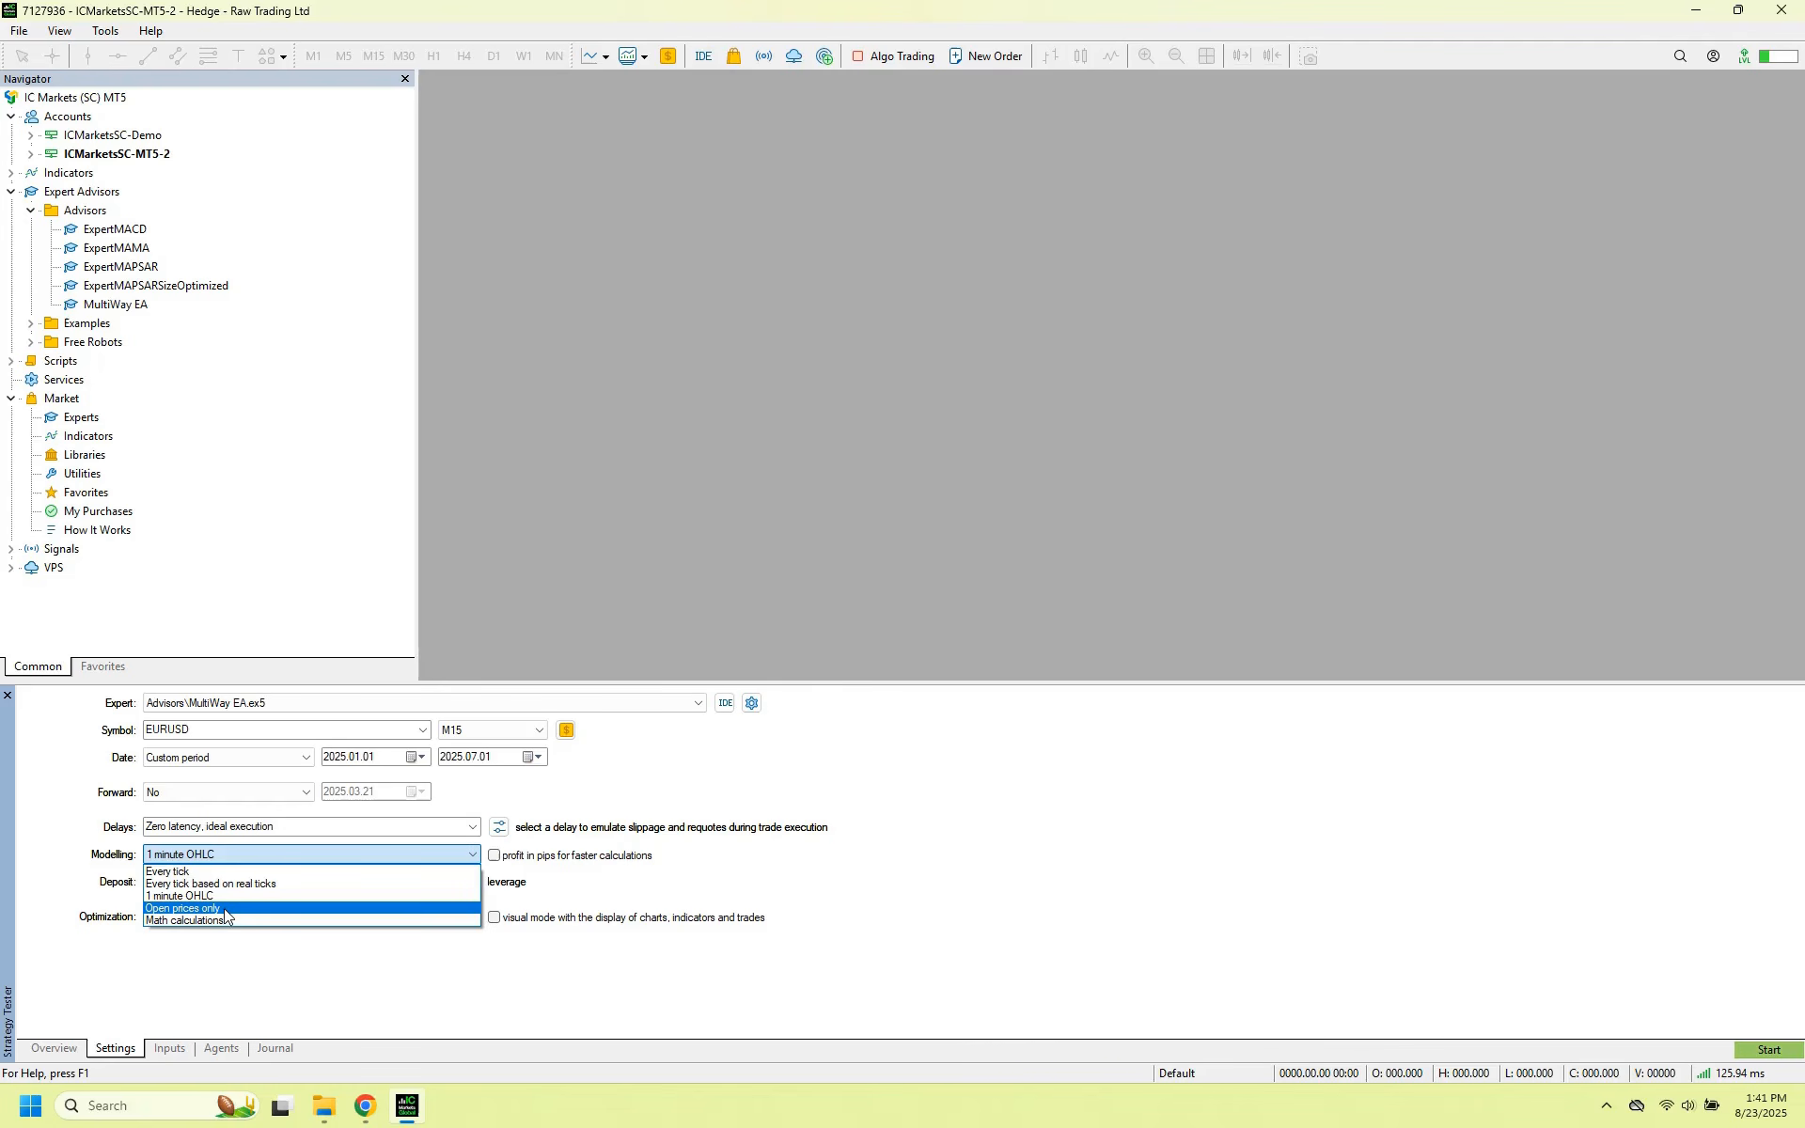
pyautogui.click(224, 896)
pyautogui.click(221, 885)
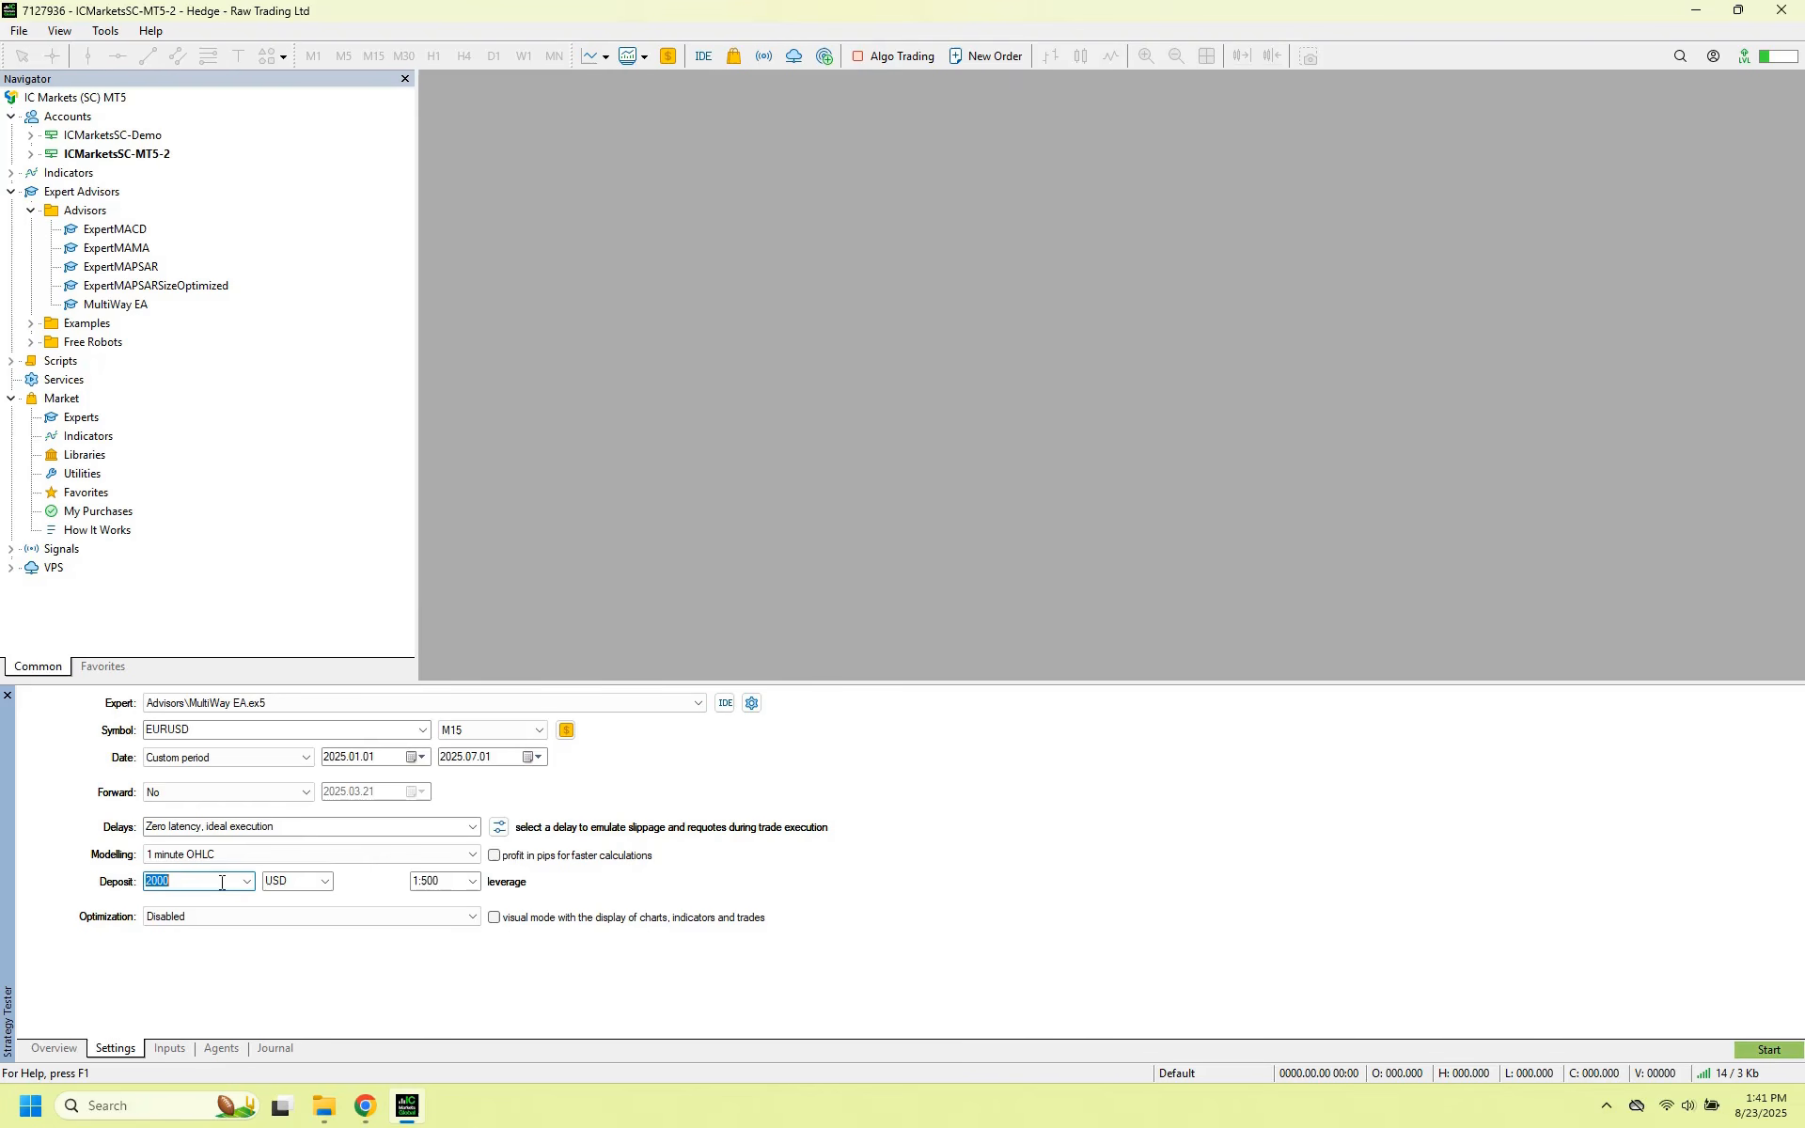
pyautogui.write('500')
pyautogui.click(290, 966)
# Review the MultiWay EA input parameters, from the multi-currency symbols and AutoMM value to the emergency modes and tester settings.
pyautogui.click(164, 1051)
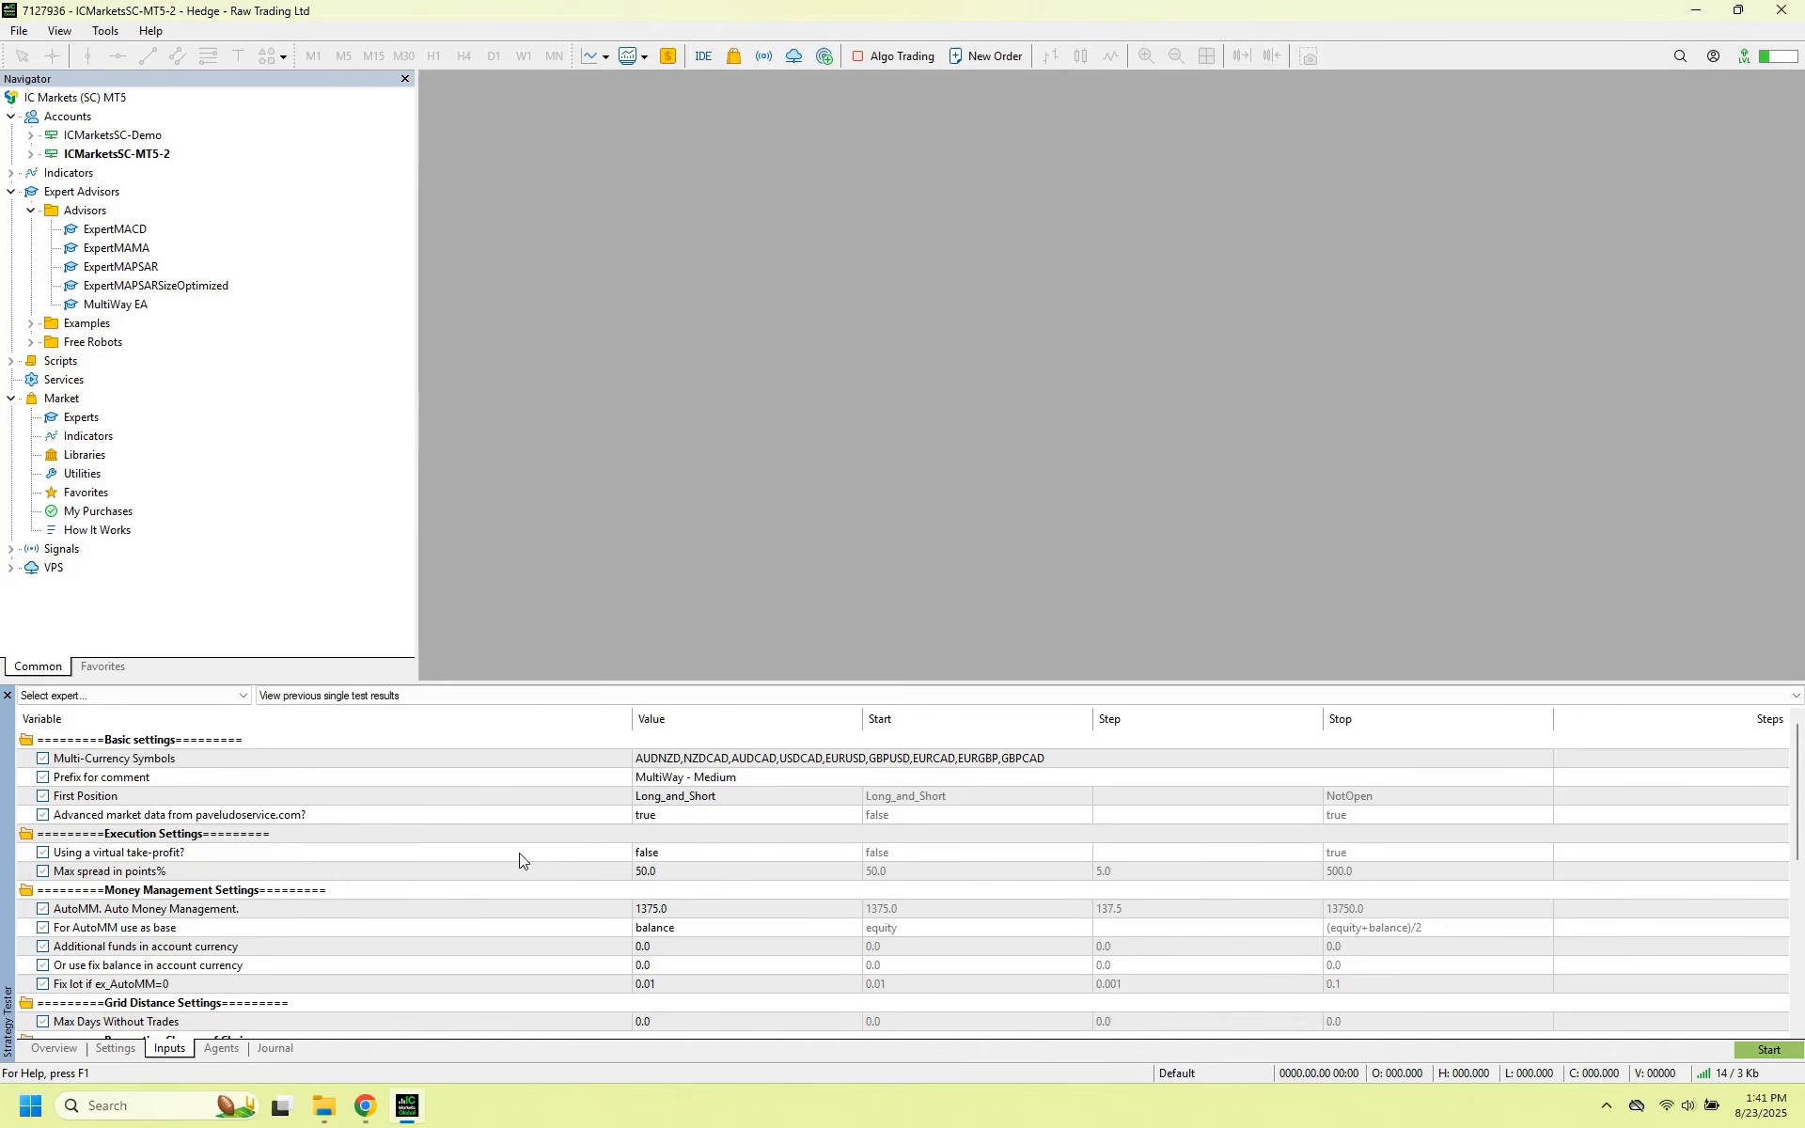
pyautogui.scroll(-5, 690, 854)
pyautogui.scroll(5, 690, 856)
pyautogui.click(664, 760)
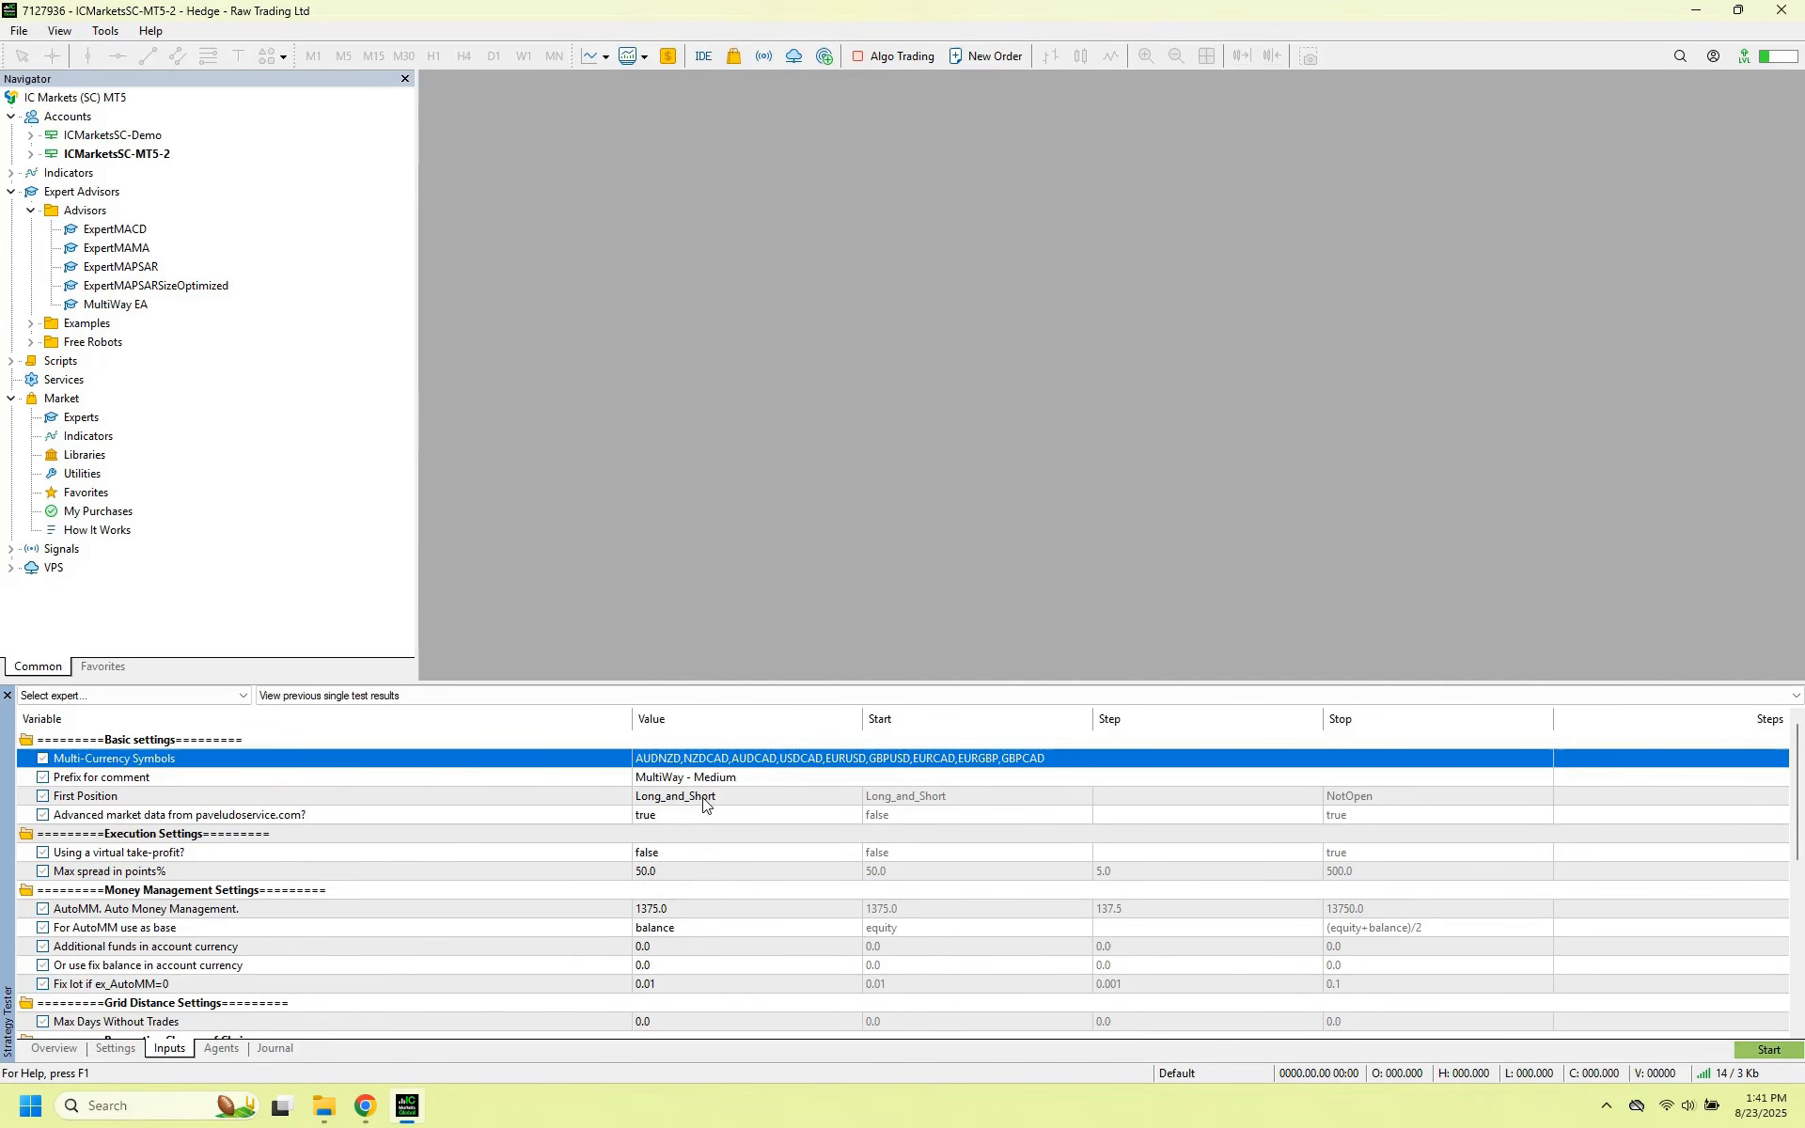
pyautogui.click(669, 910)
pyautogui.scroll(-2, 679, 919)
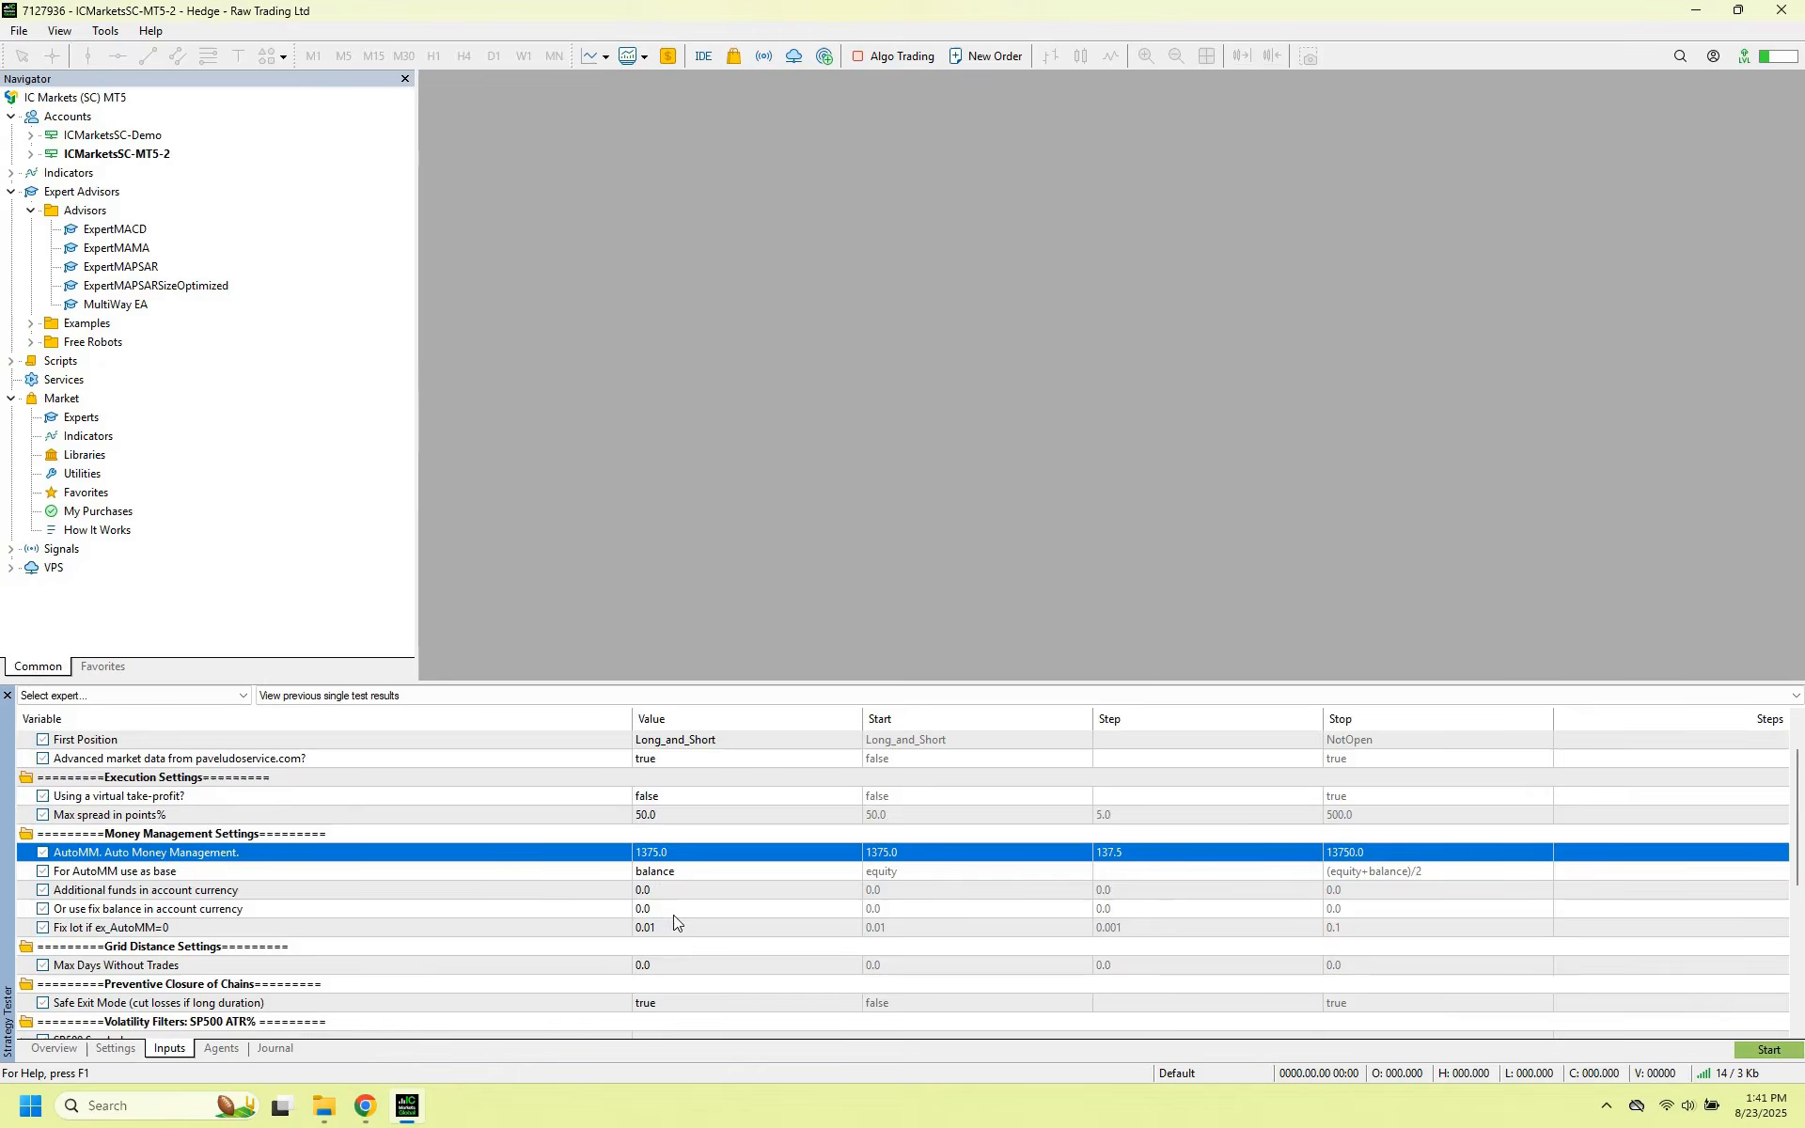
pyautogui.scroll(-5, 680, 921)
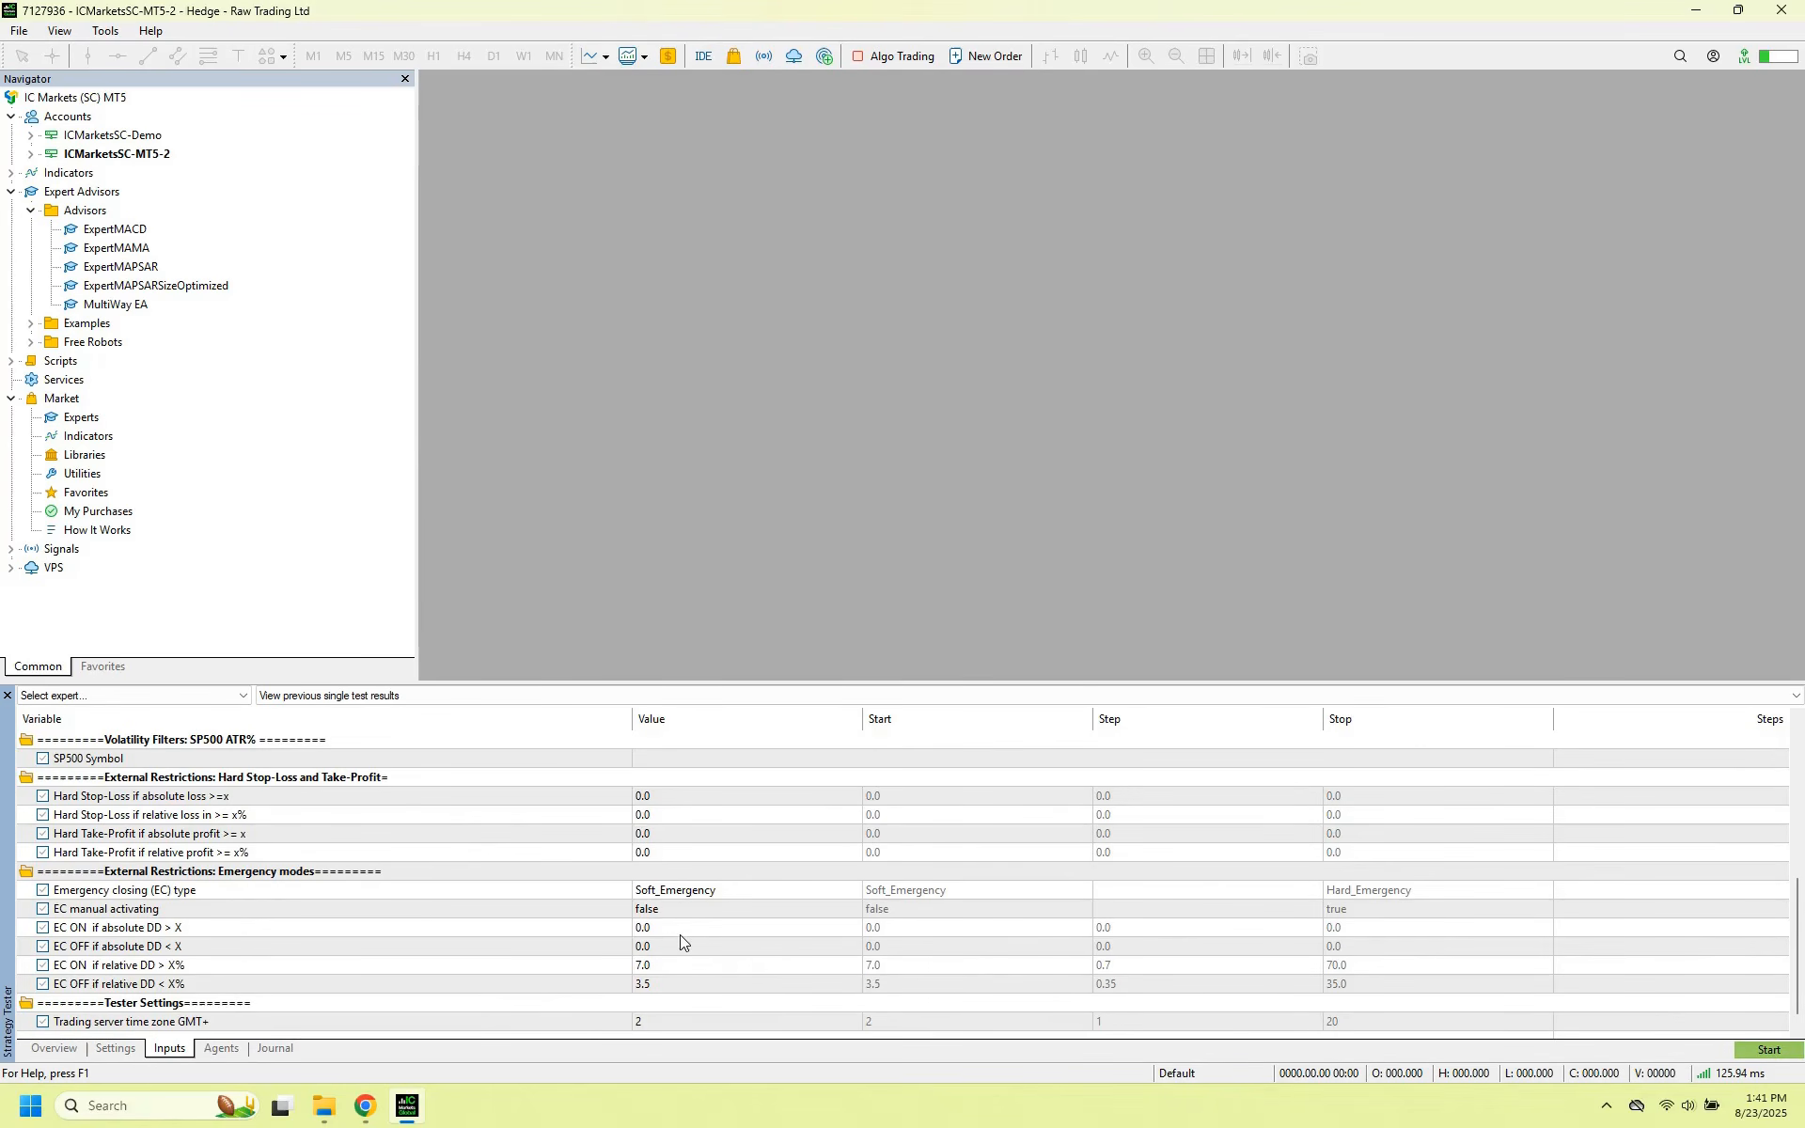
pyautogui.scroll(7, 680, 945)
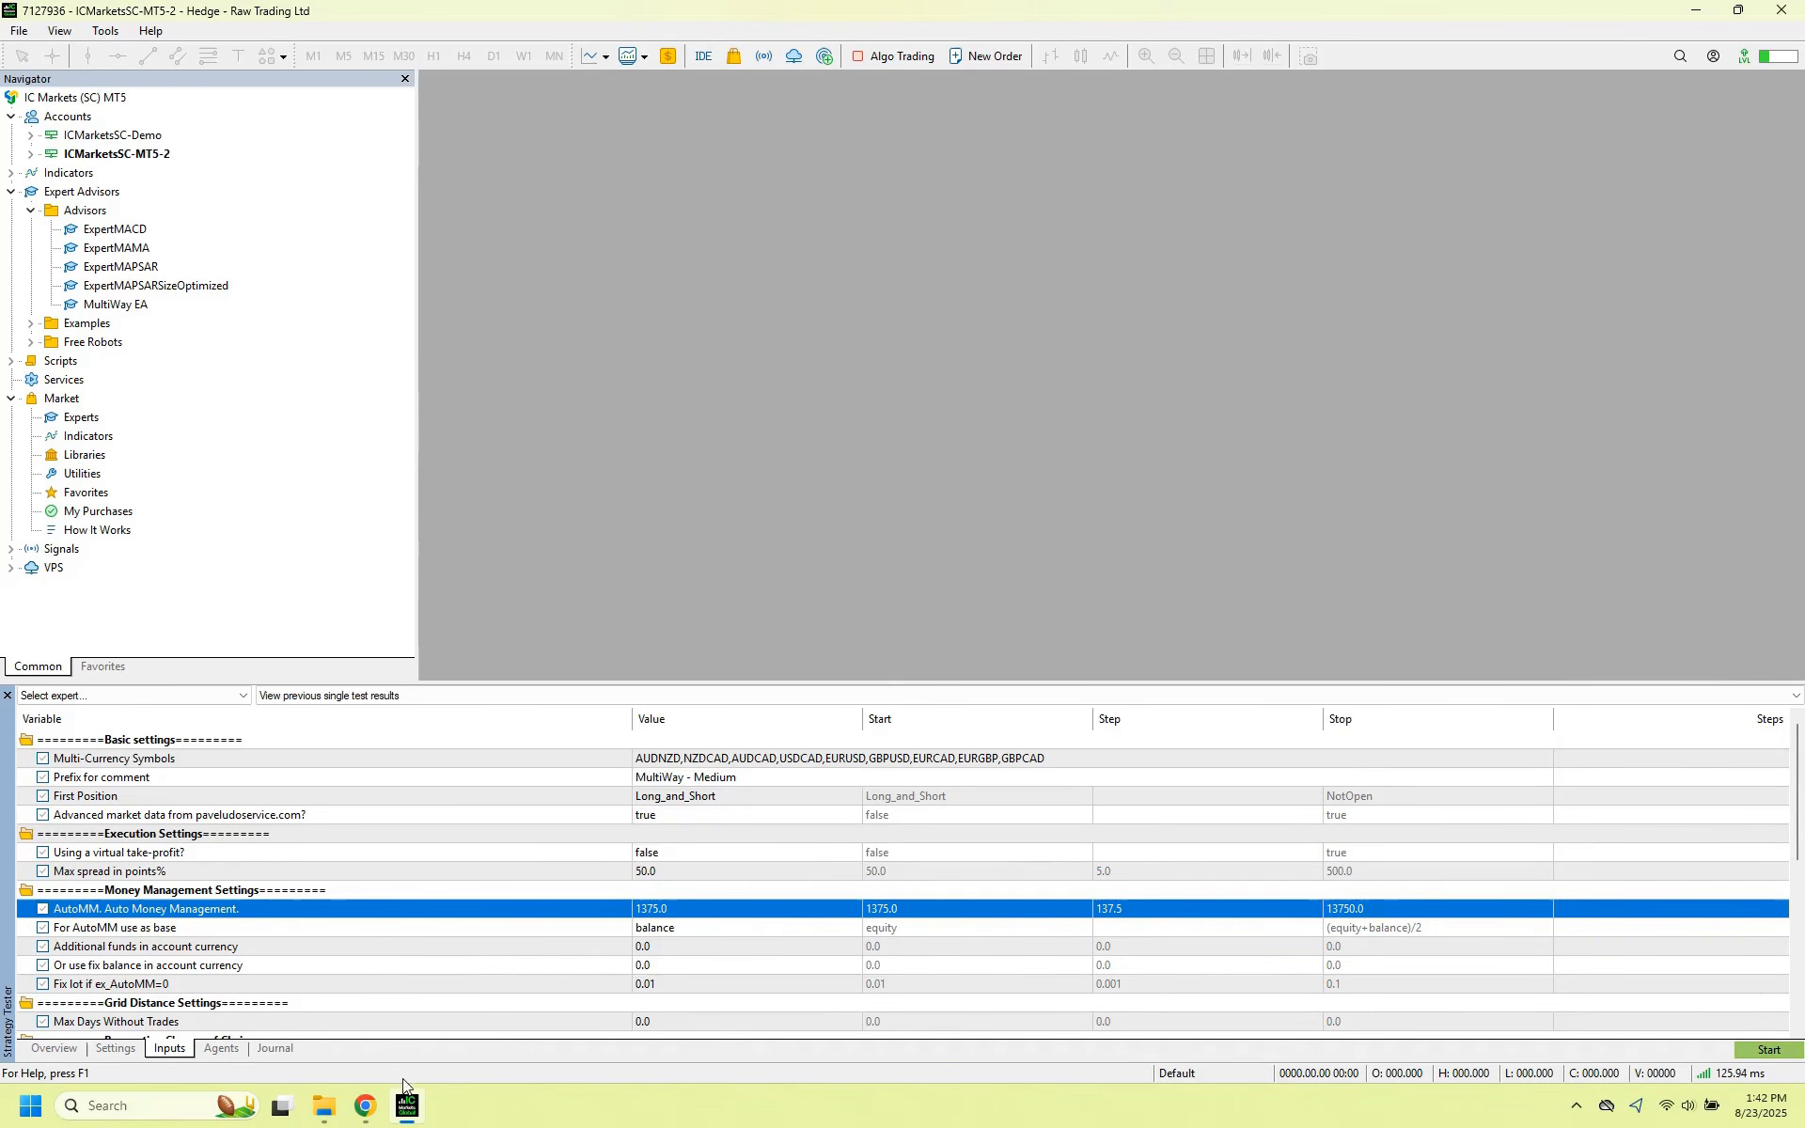
# Look through the risk presets in the Set-files folder of MultiWayEA_1.08, including the High Risk and Non-Compounding files.
pyautogui.moveTo(331, 1114)
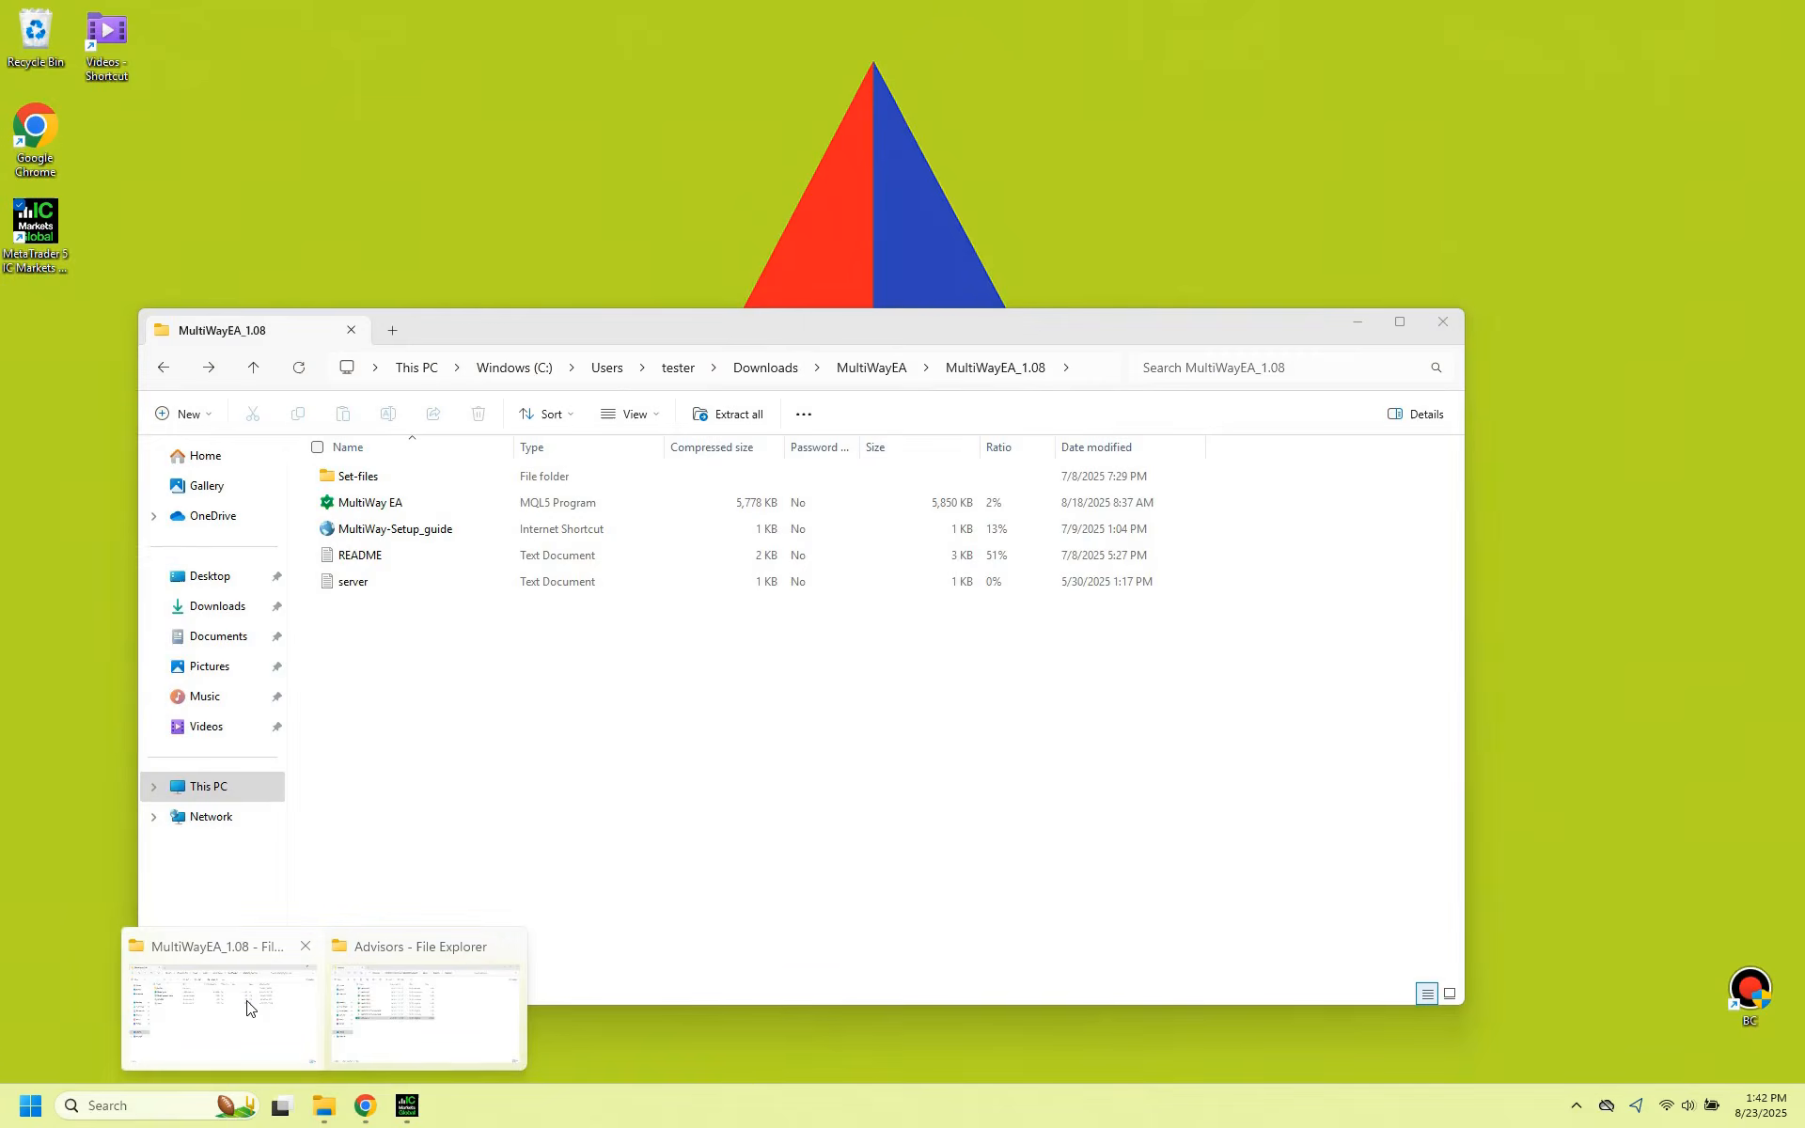
pyautogui.click(247, 1008)
pyautogui.doubleClick(386, 476)
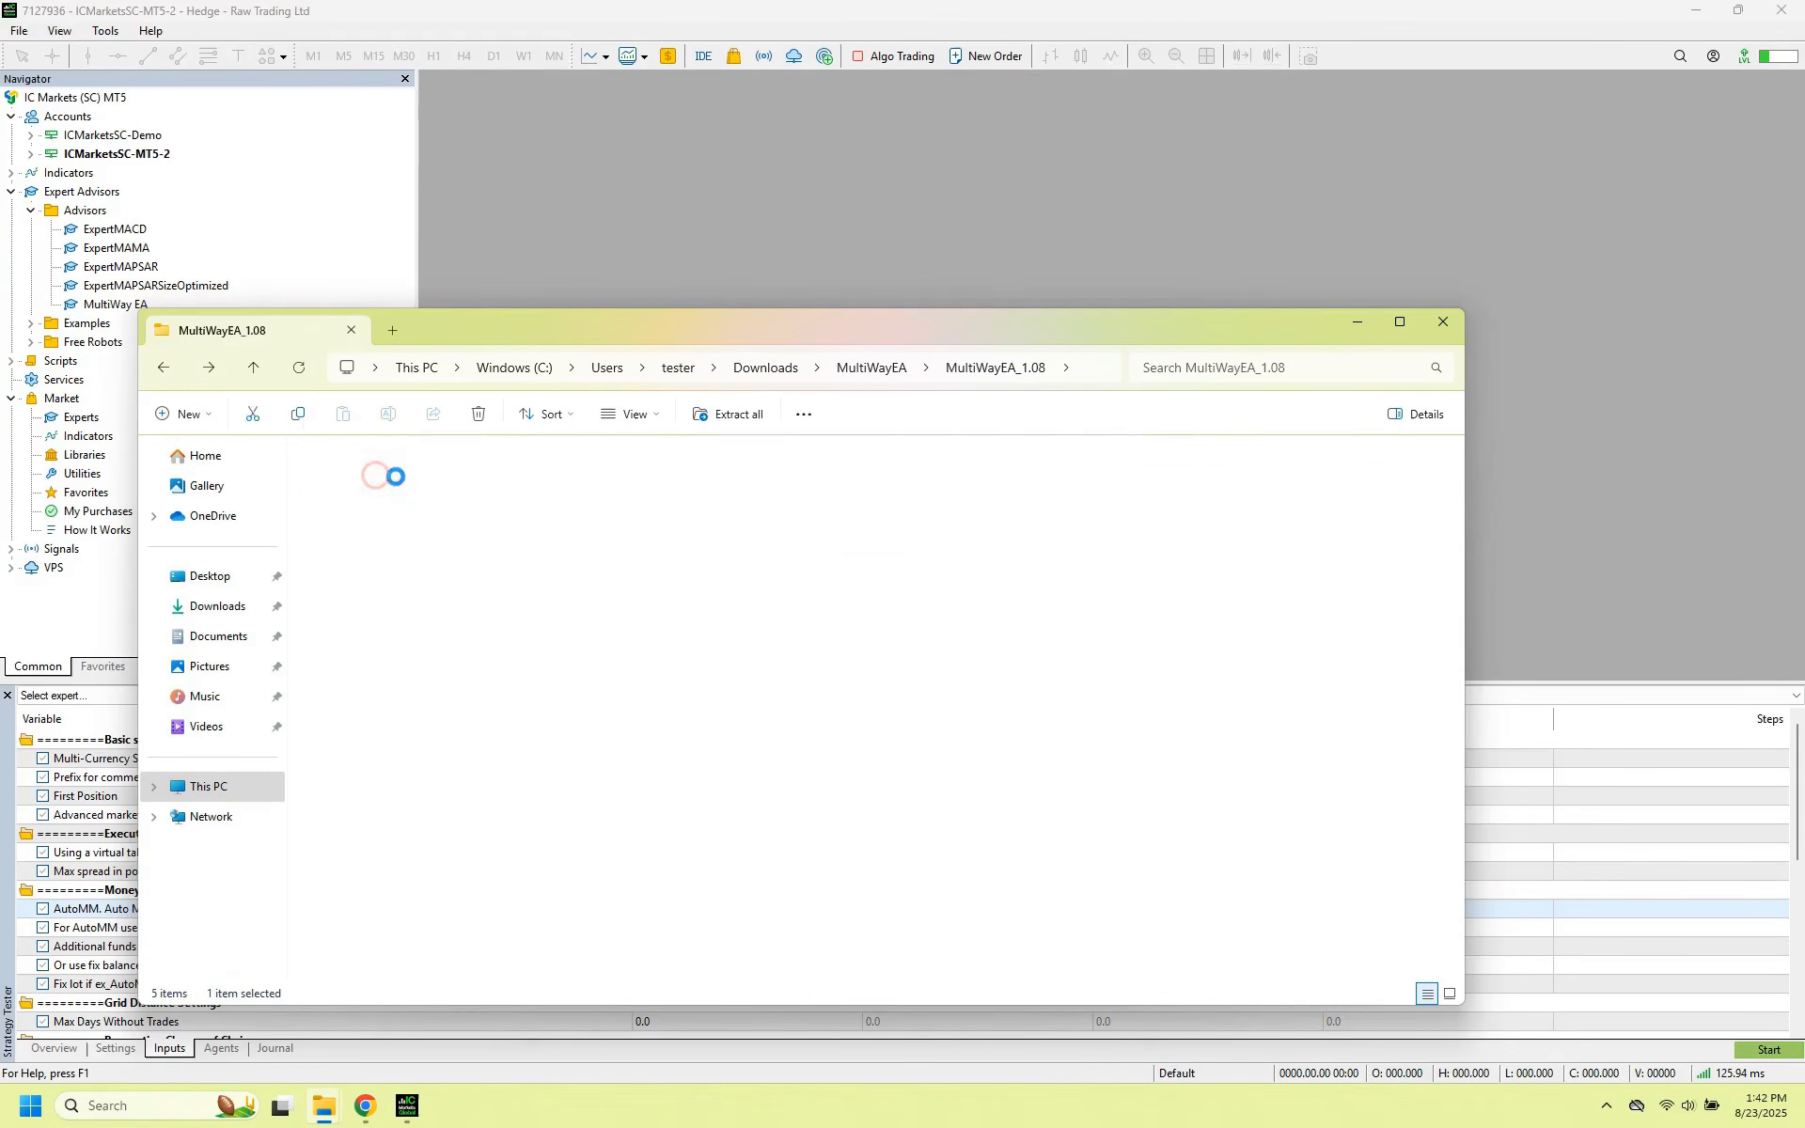
pyautogui.click(420, 477)
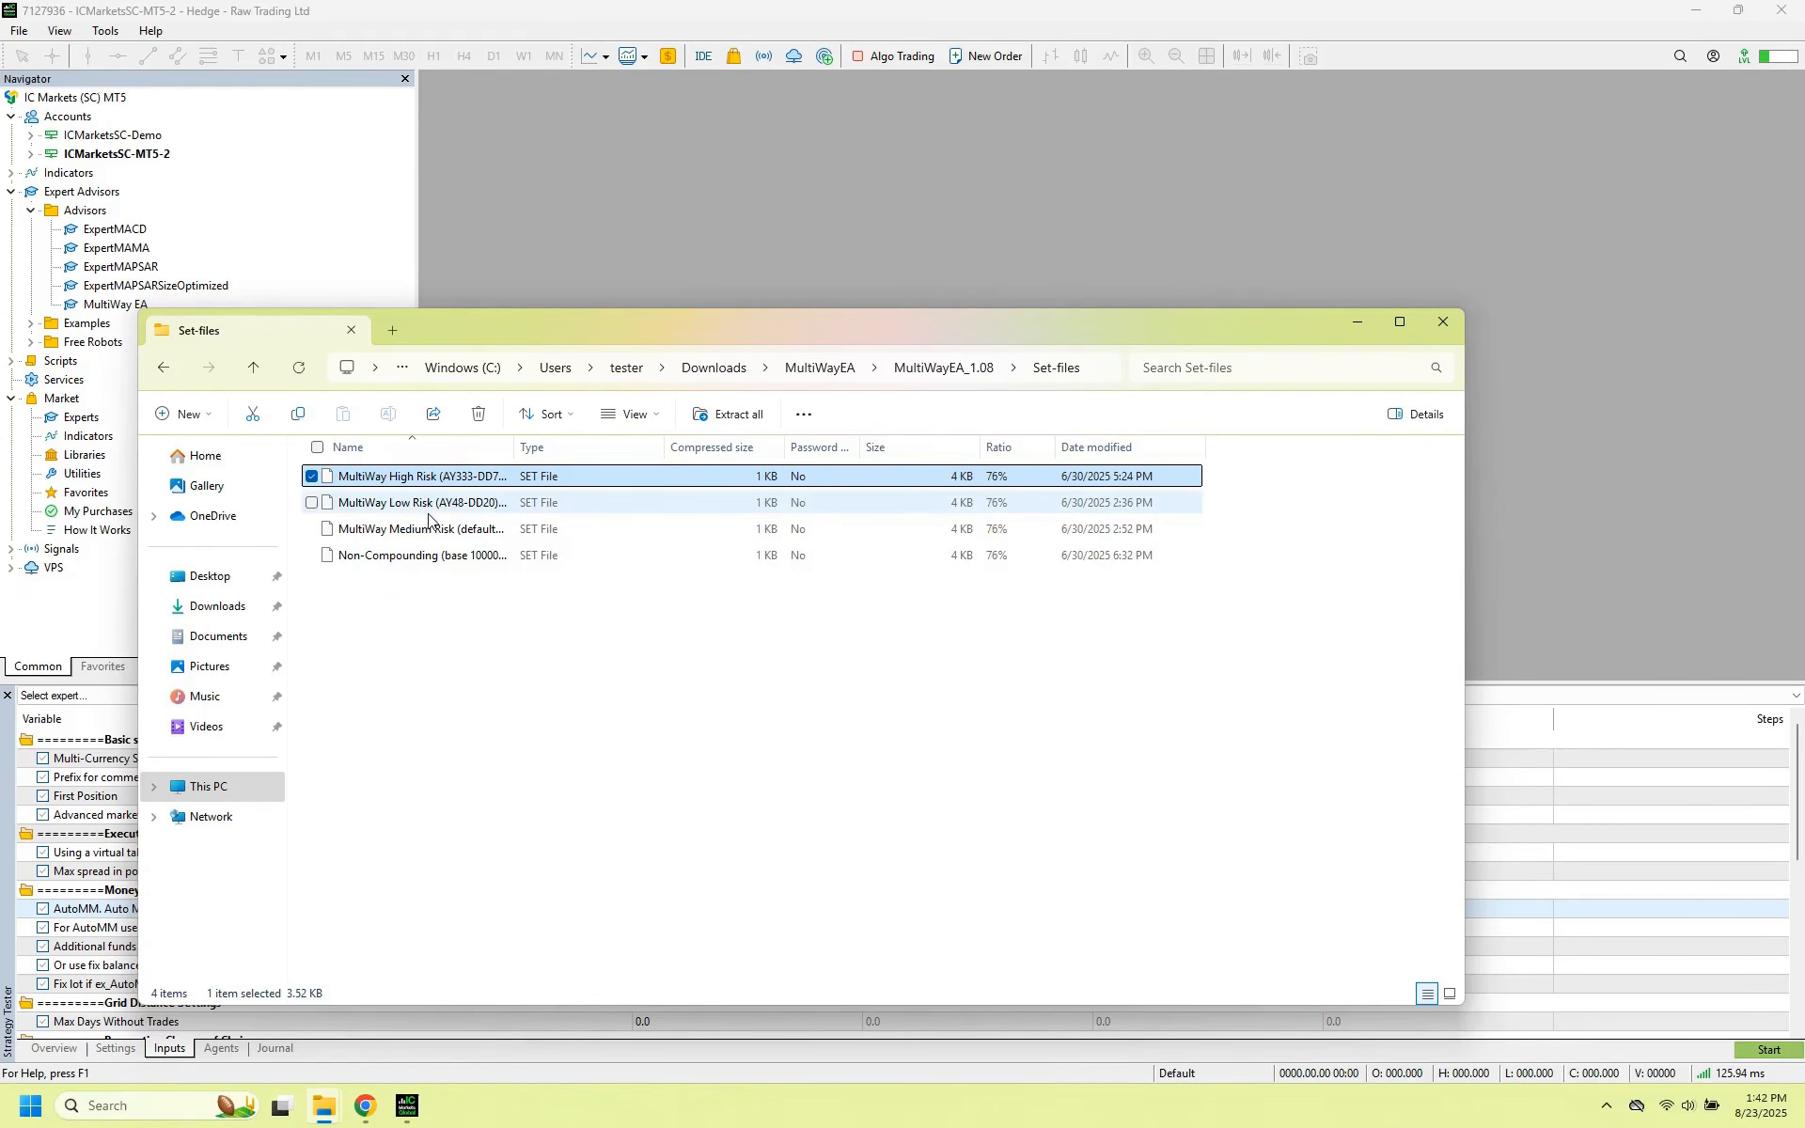
pyautogui.click(391, 561)
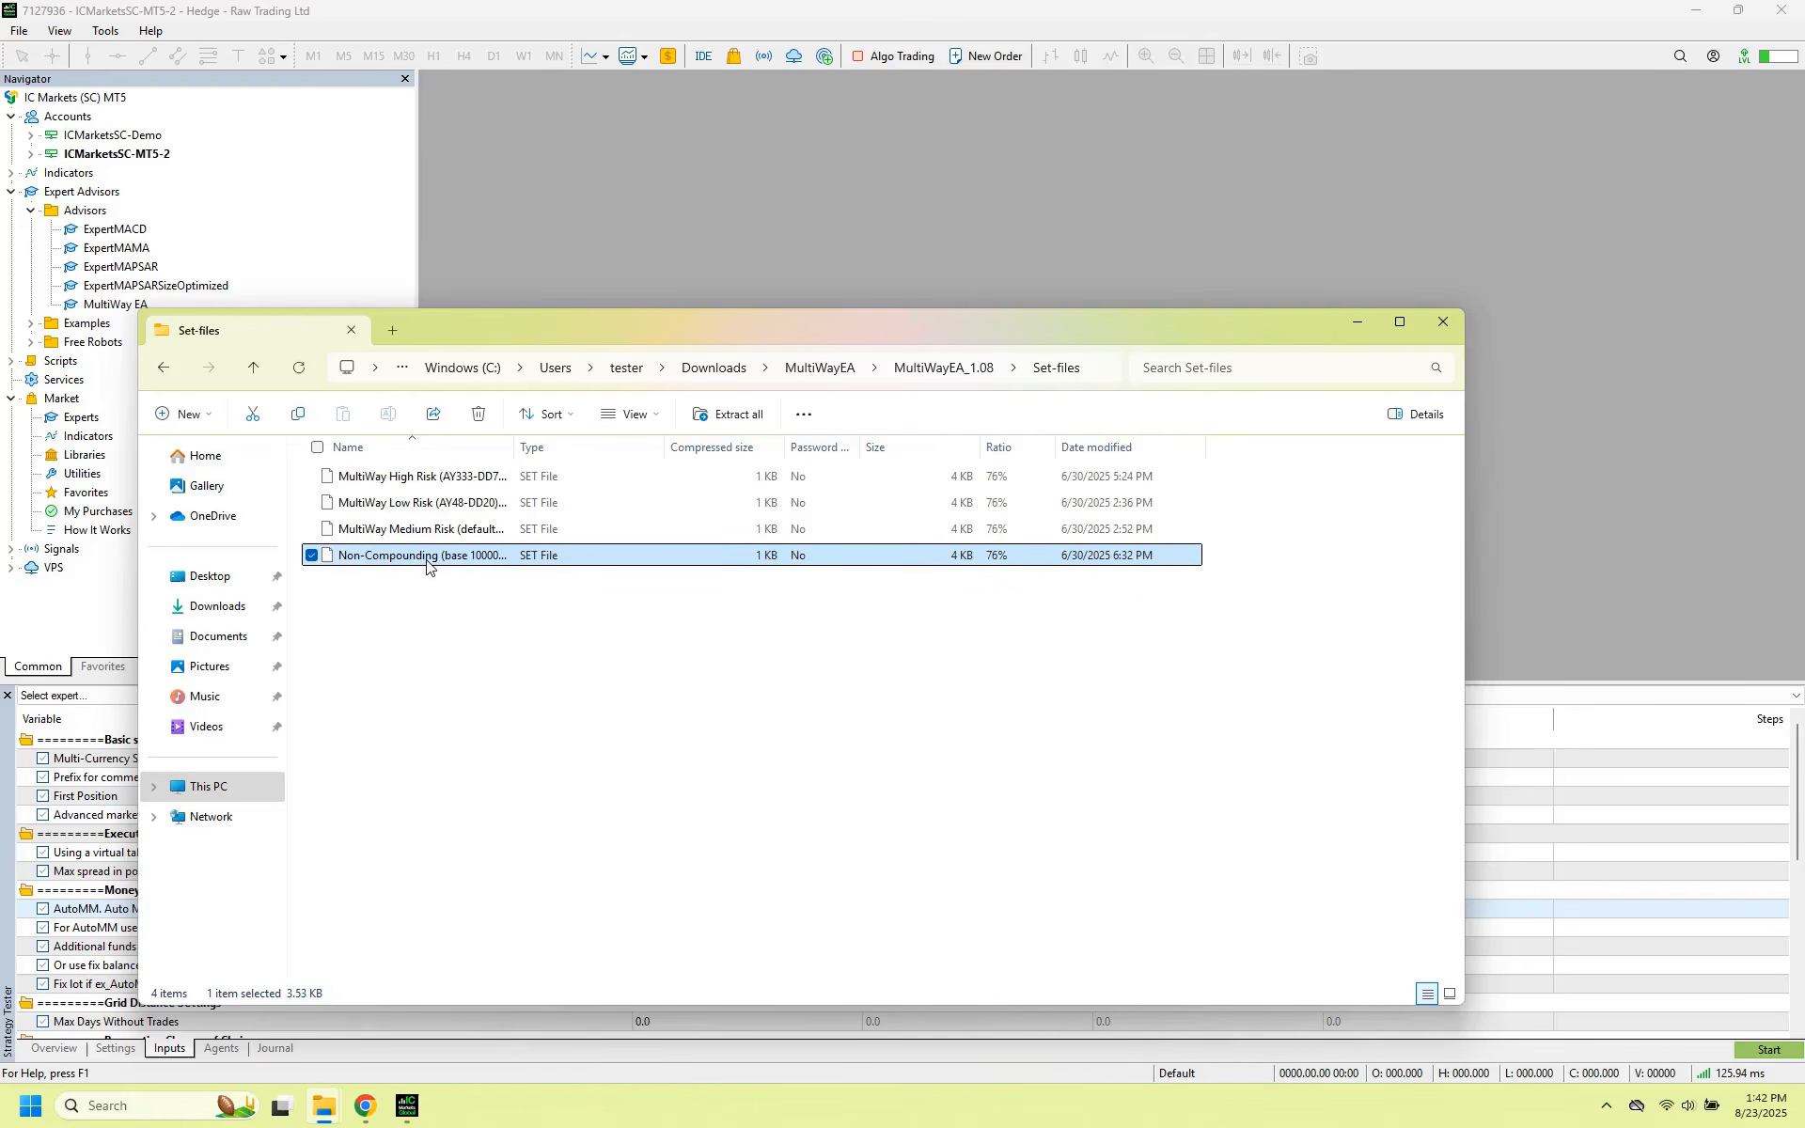
pyautogui.click(696, 209)
# Check the expert's input parameters once more, run the backtest from 2025.01.01, and examine its journal and balance graph.
pyautogui.click(705, 871)
pyautogui.scroll(-6, 696, 910)
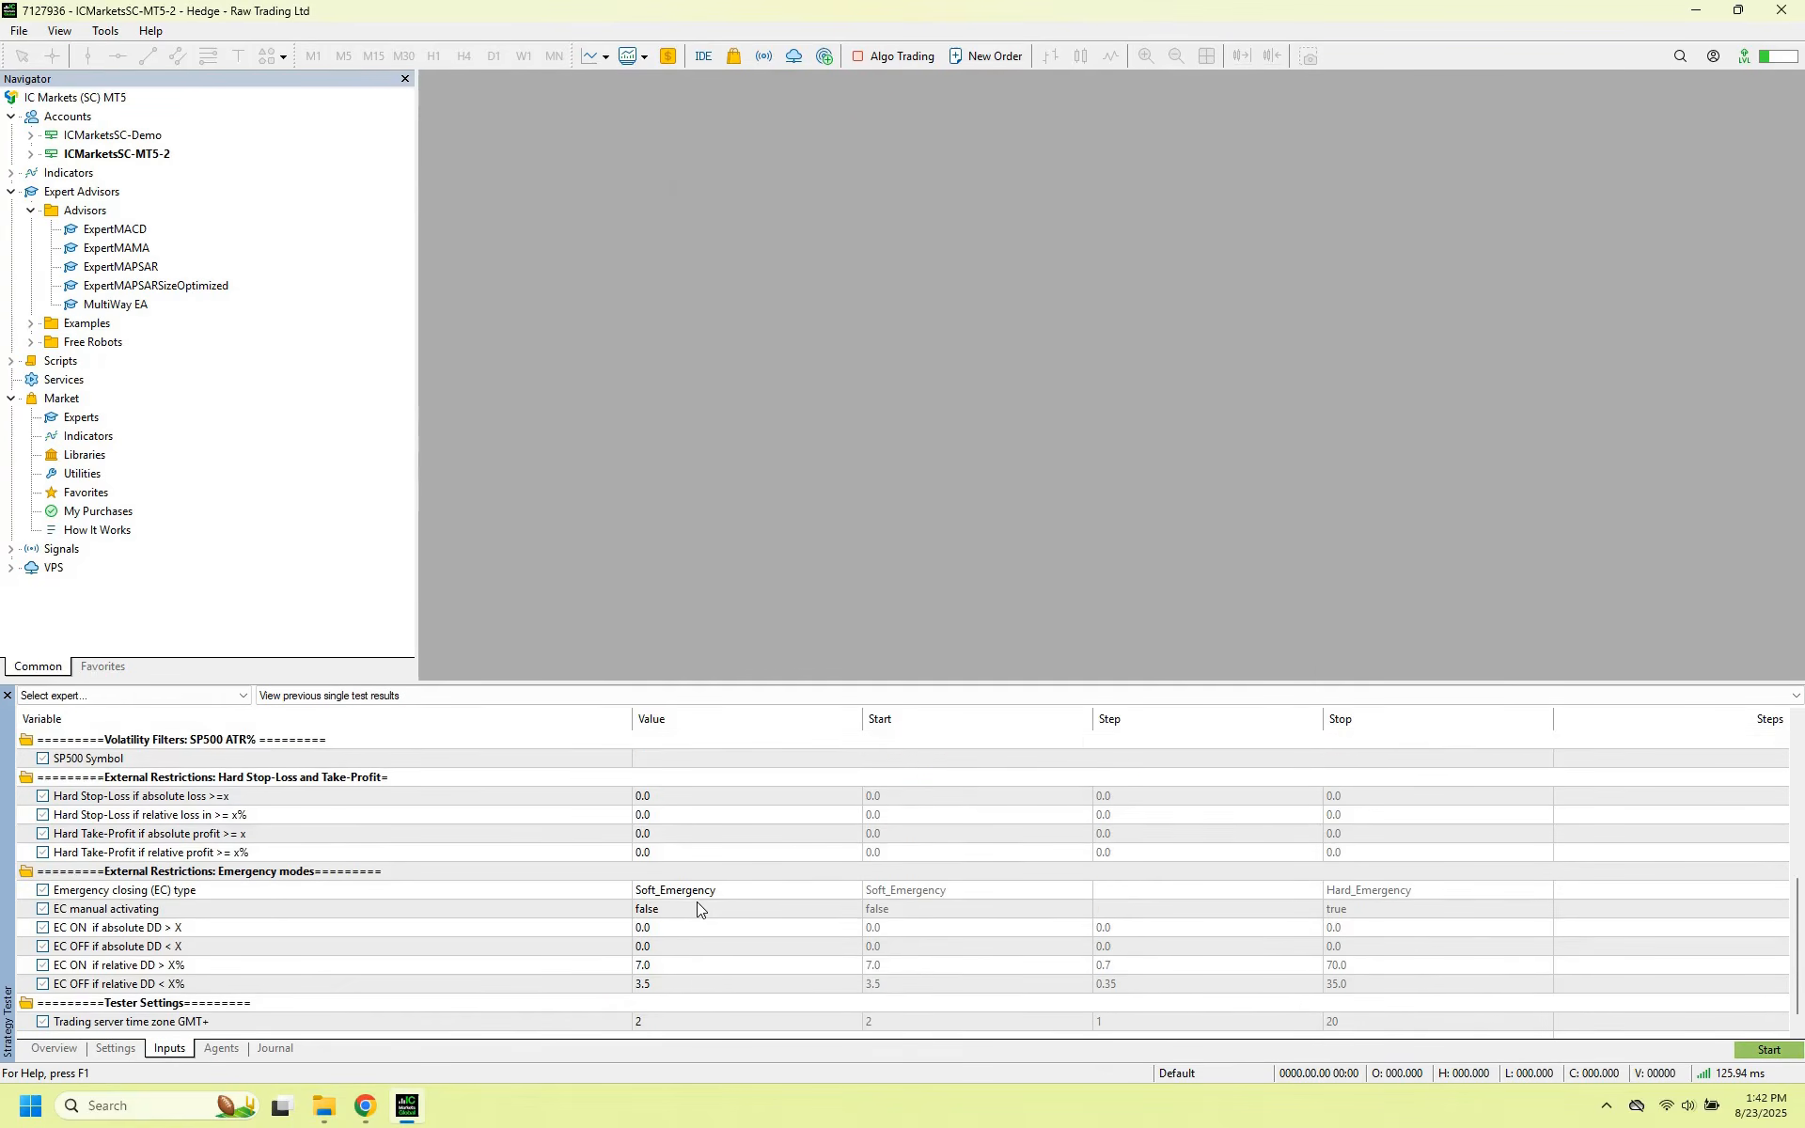
pyautogui.scroll(6, 697, 909)
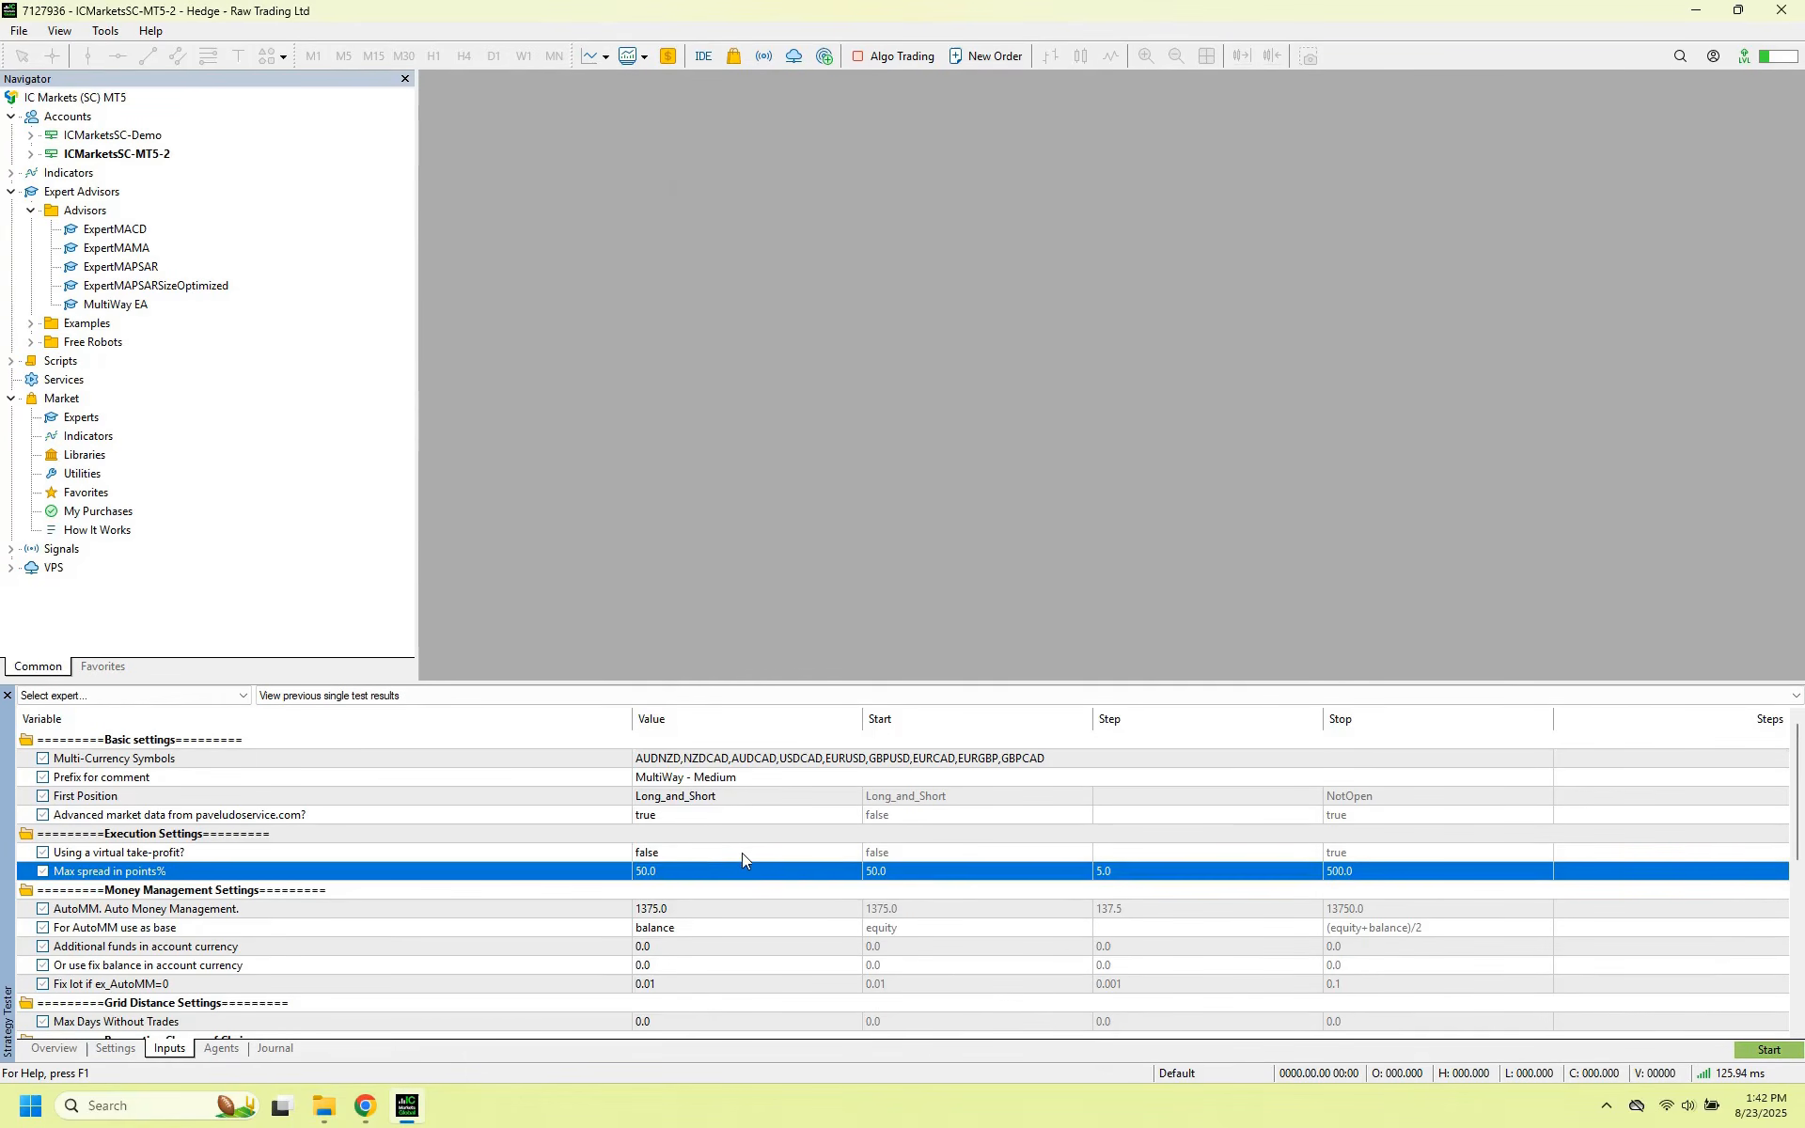
pyautogui.click(1767, 1049)
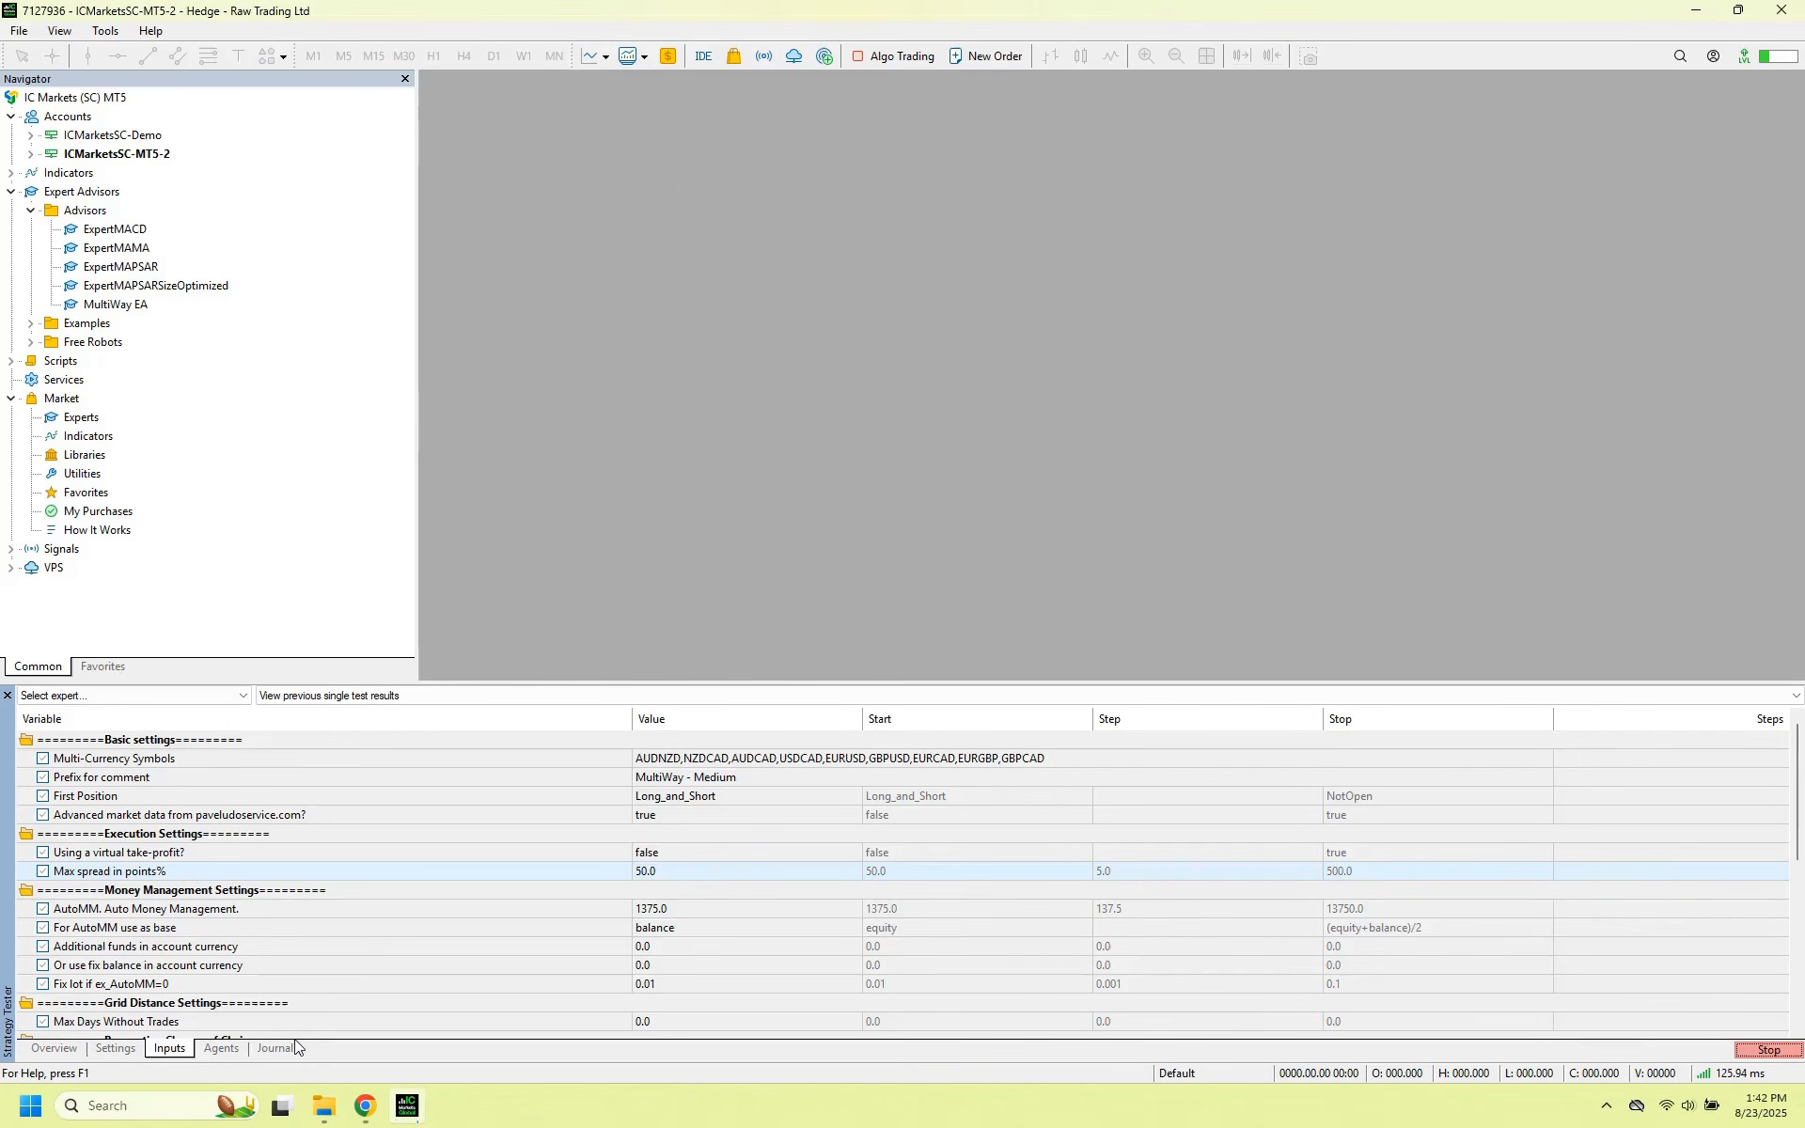
pyautogui.click(272, 1048)
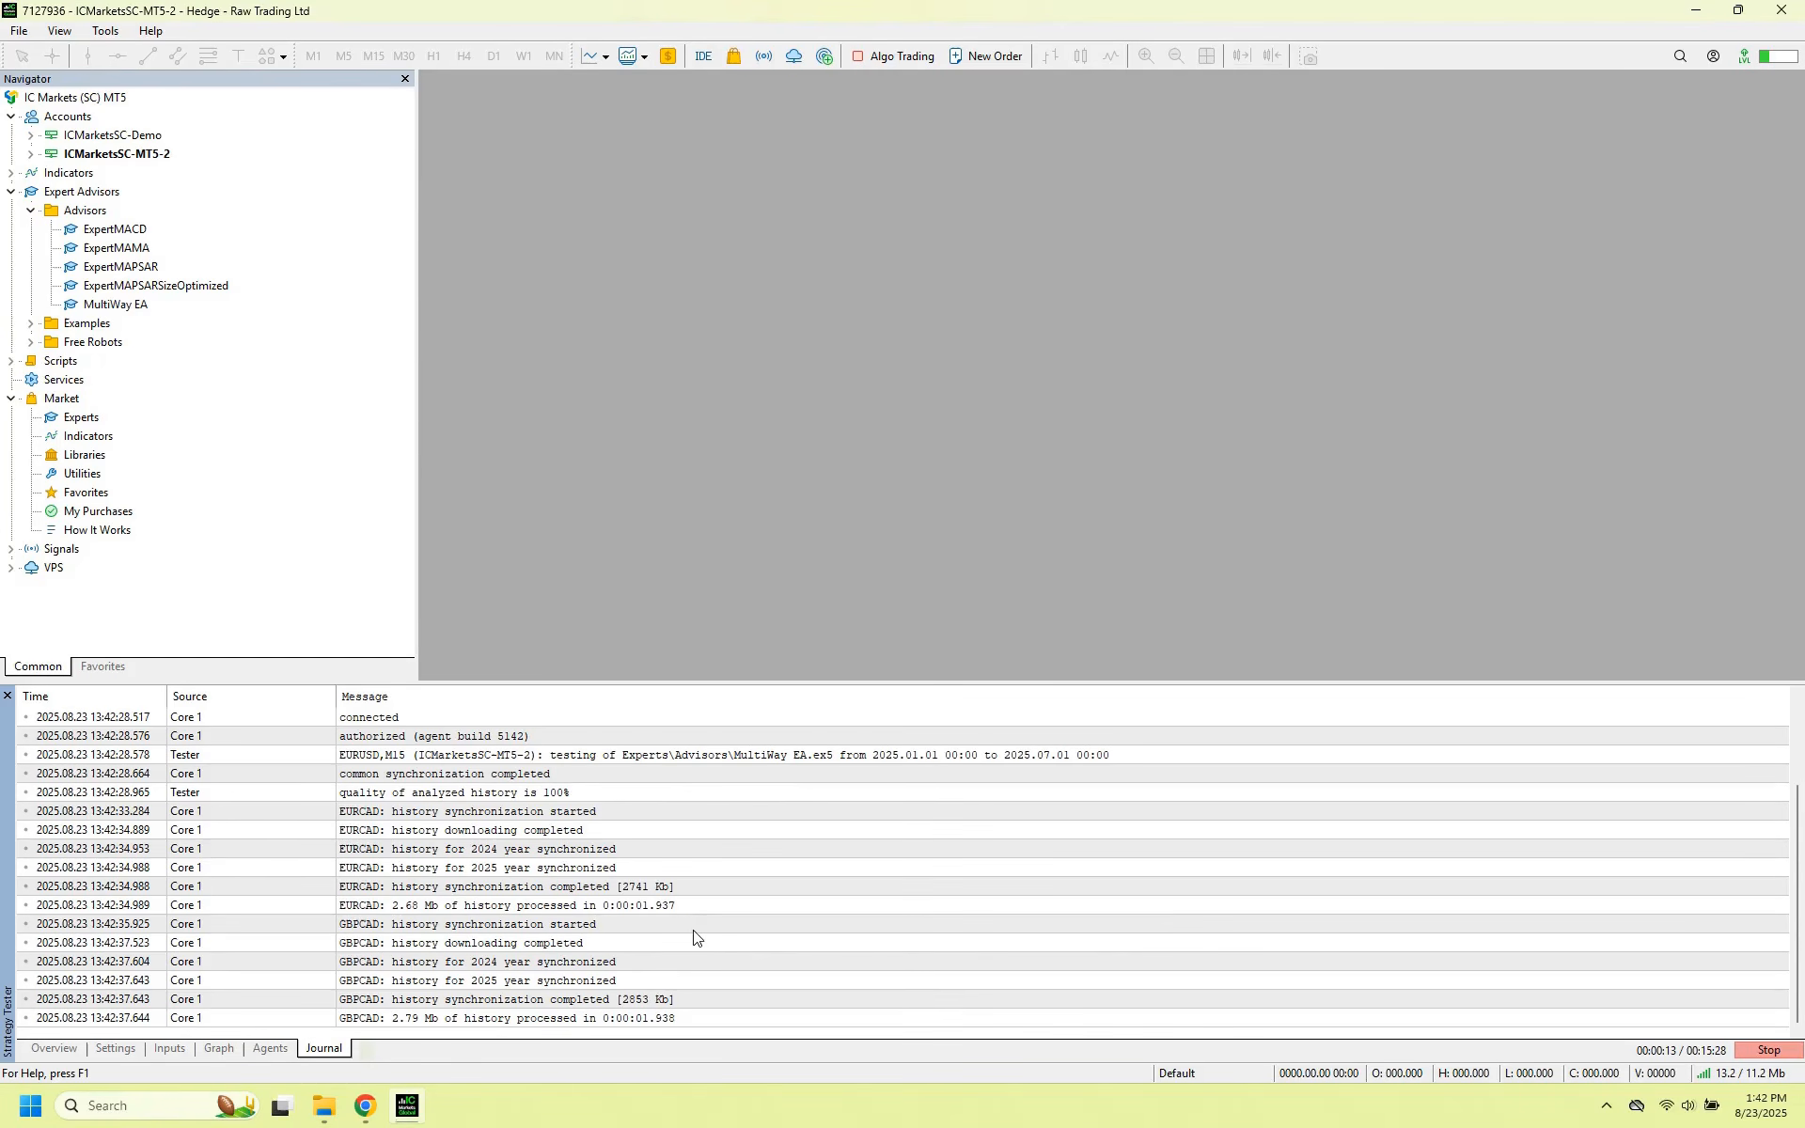
pyautogui.click(729, 928)
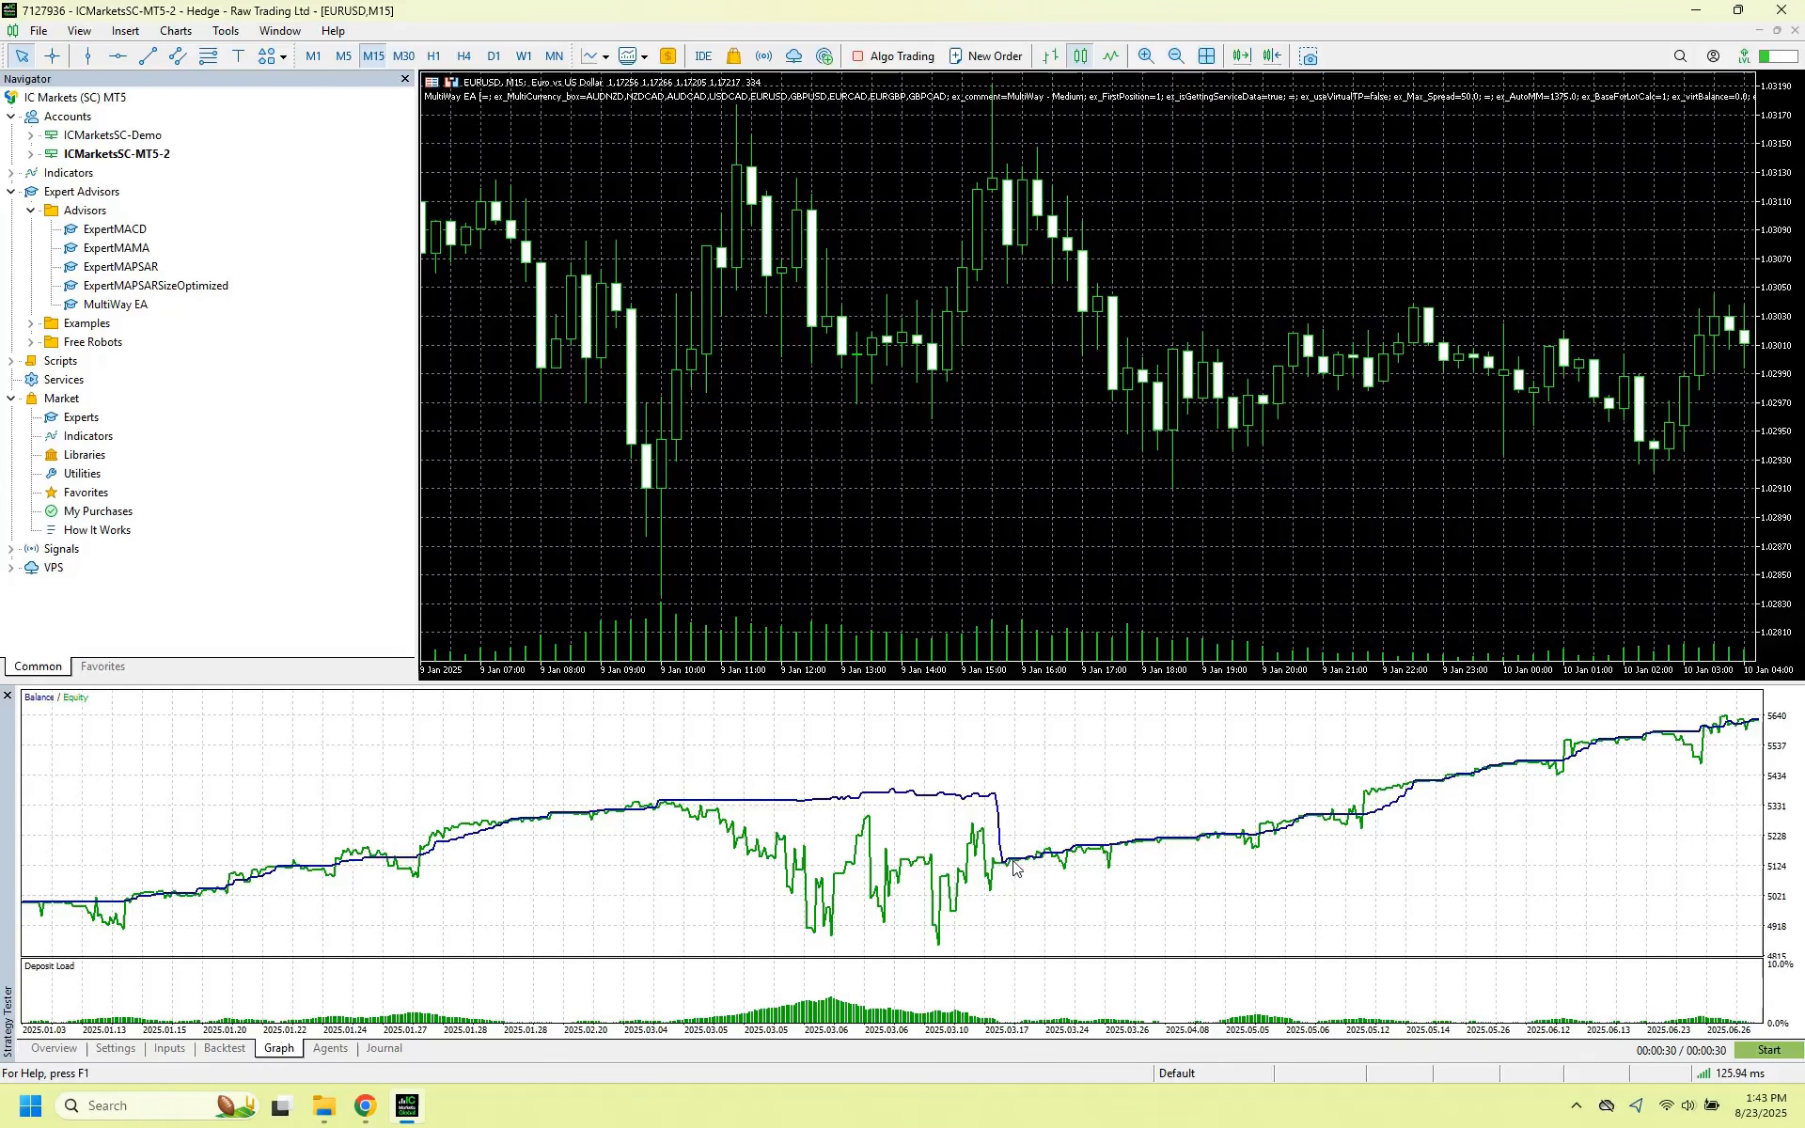
pyautogui.moveTo(1021, 870)
# Set the start date of the test period to 2020.01.01 and run the backtest again.
pyautogui.click(169, 1049)
pyautogui.click(116, 1049)
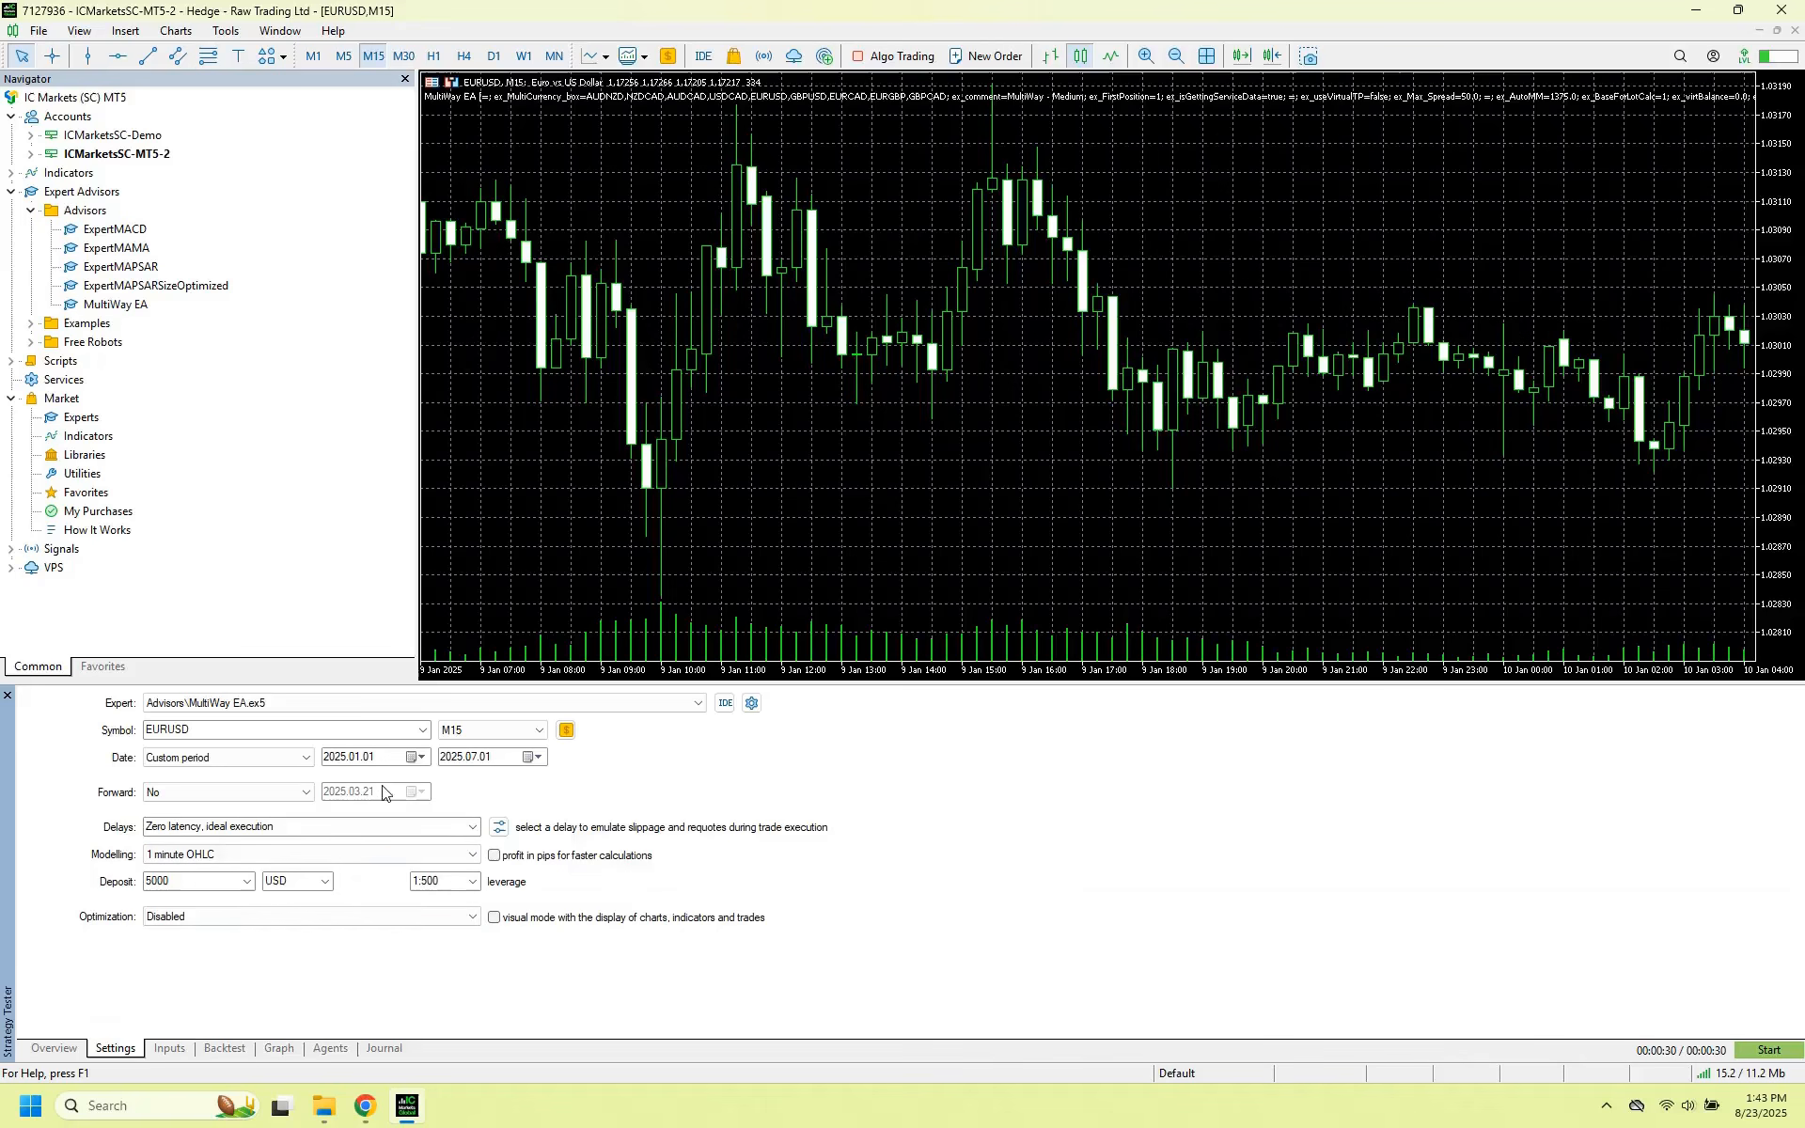
pyautogui.click(340, 760)
pyautogui.click(1003, 855)
pyautogui.click(1786, 1059)
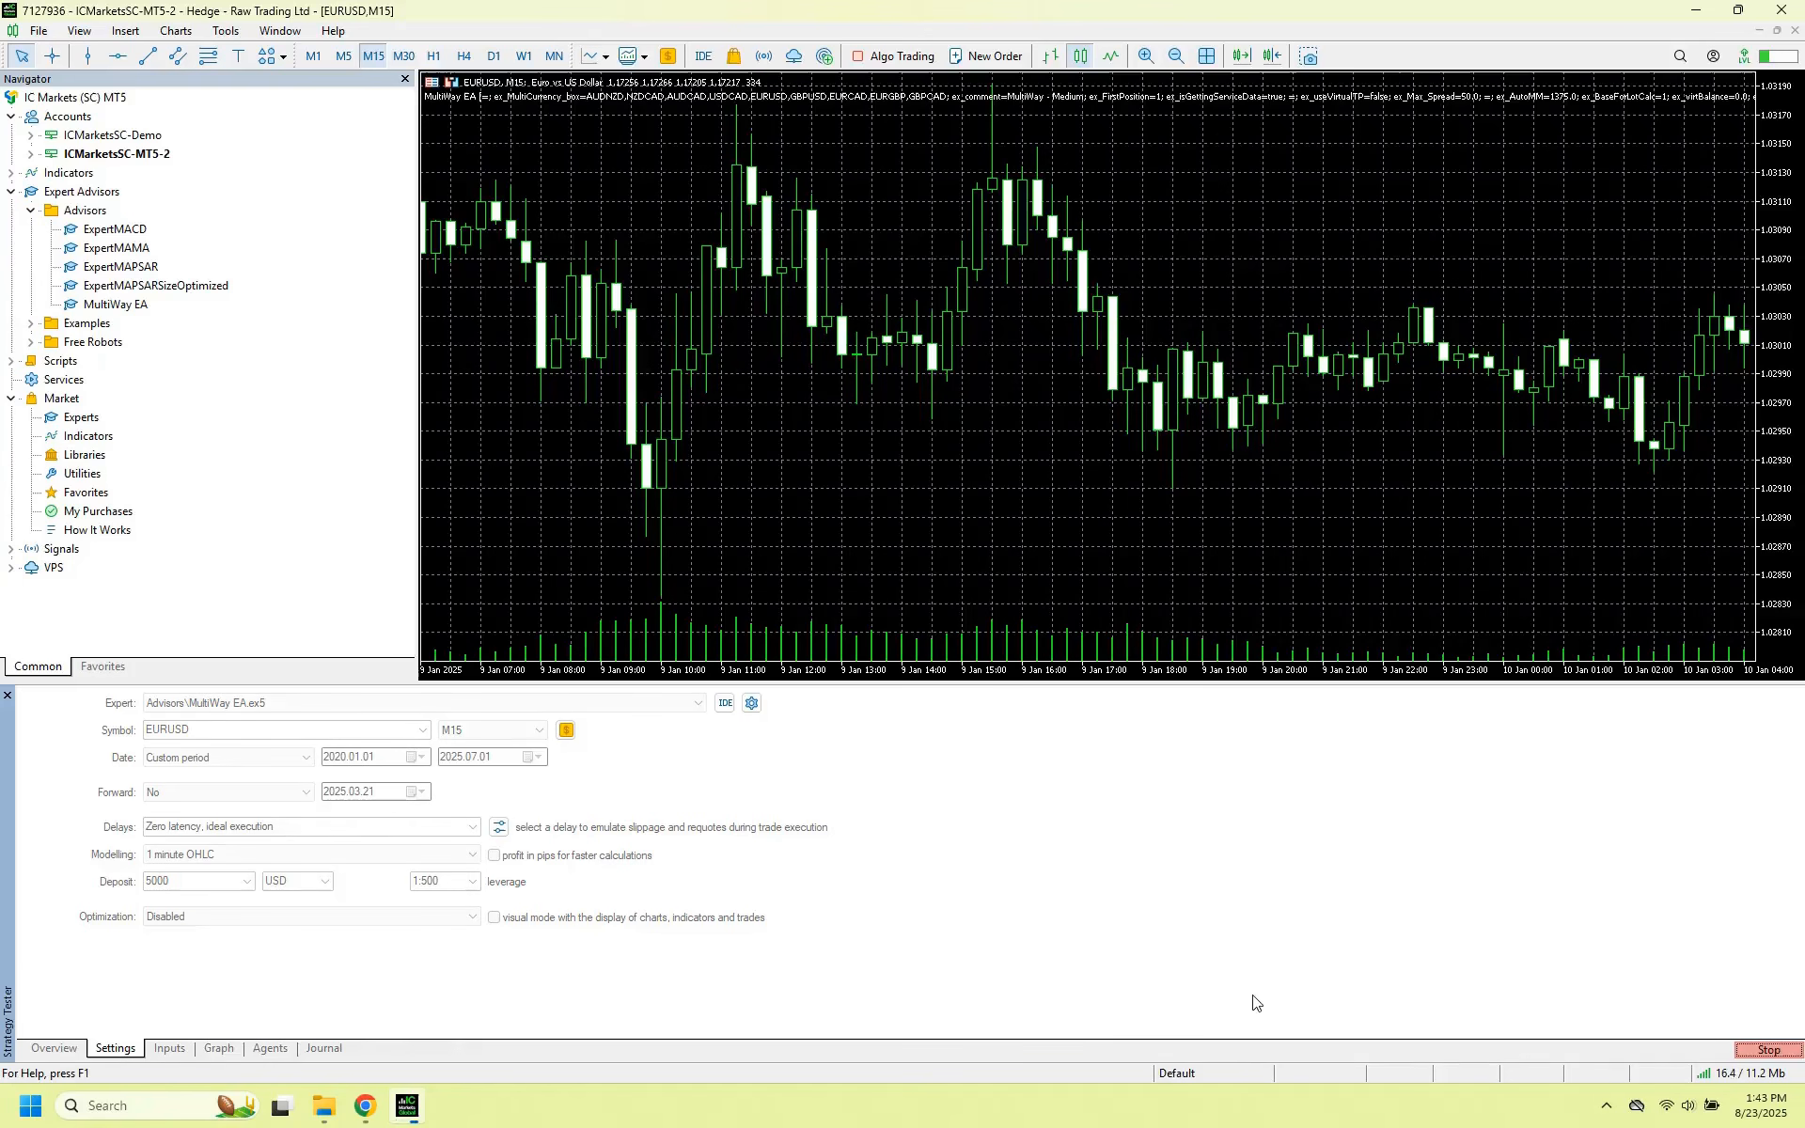
# Monitor the 2020–2025 backtest through its journal, settings, and balance and equity graph.
pyautogui.click(324, 1048)
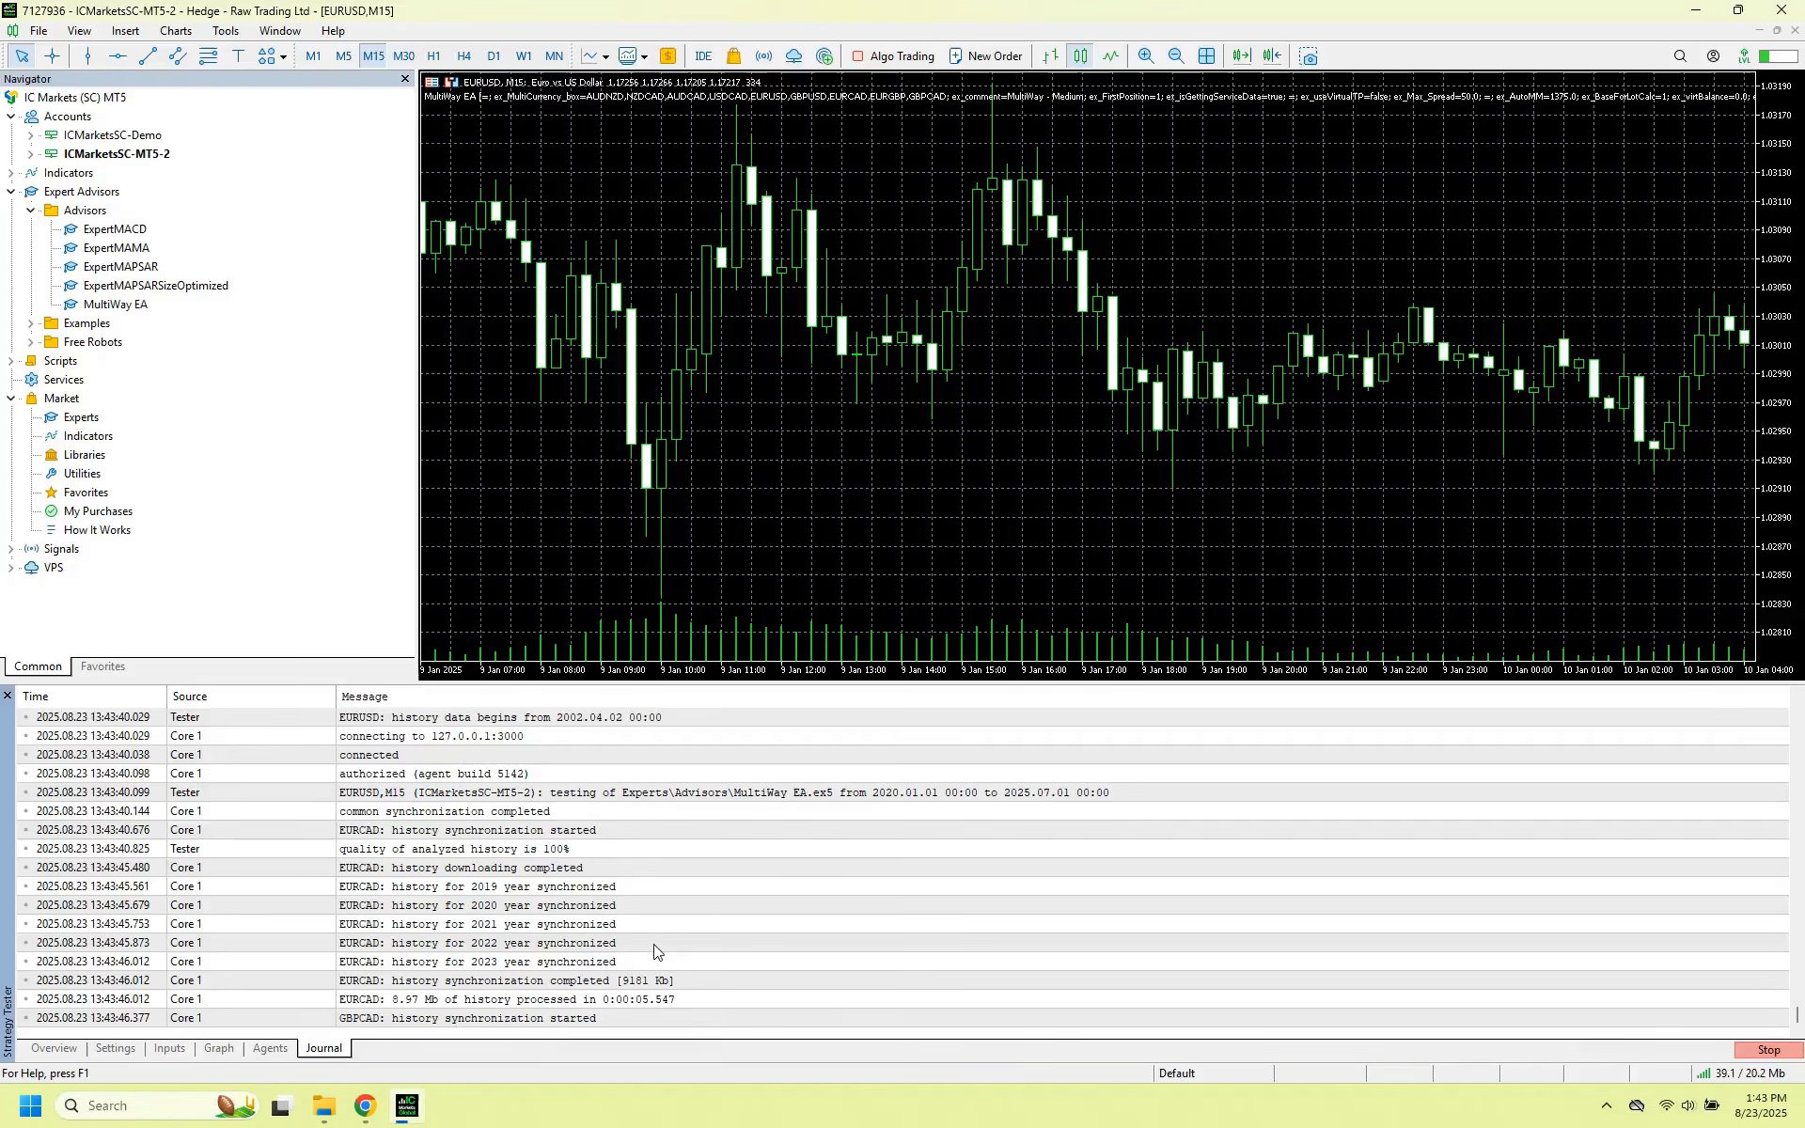
pyautogui.click(583, 873)
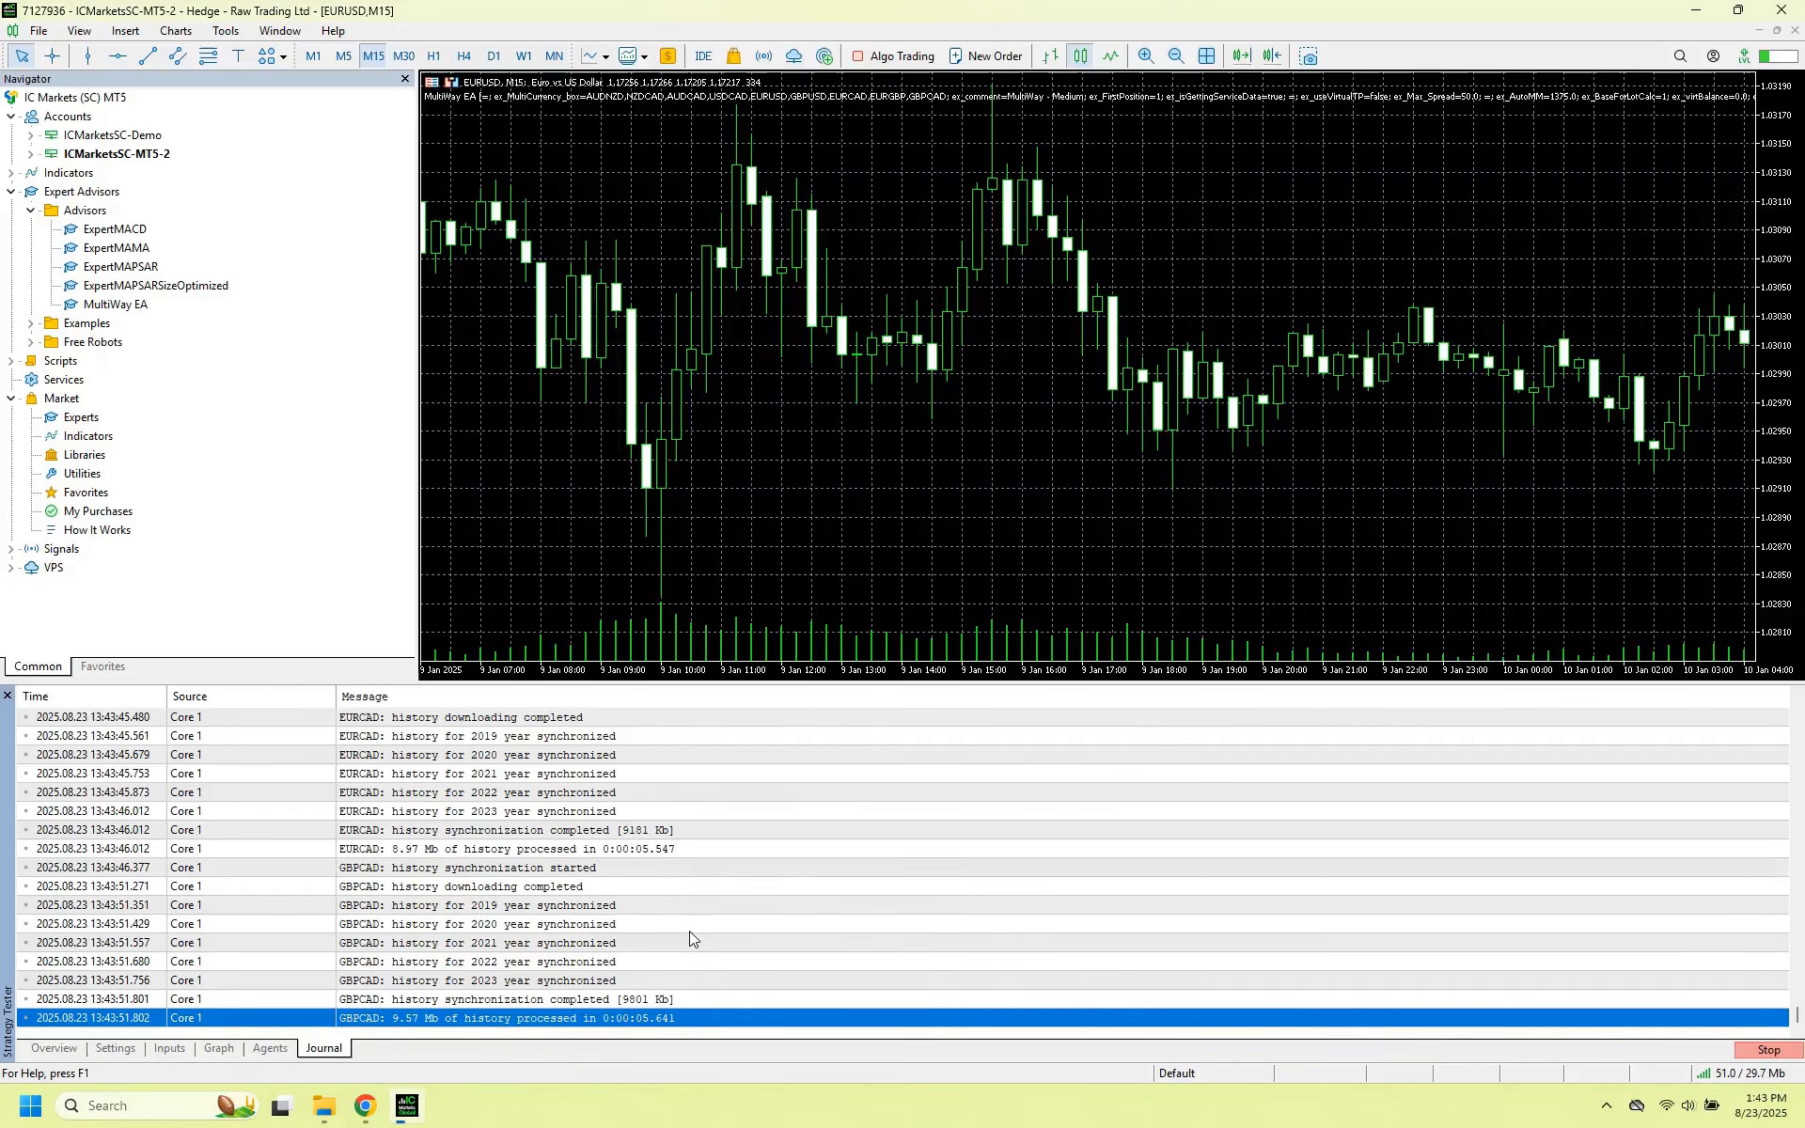
pyautogui.click(698, 905)
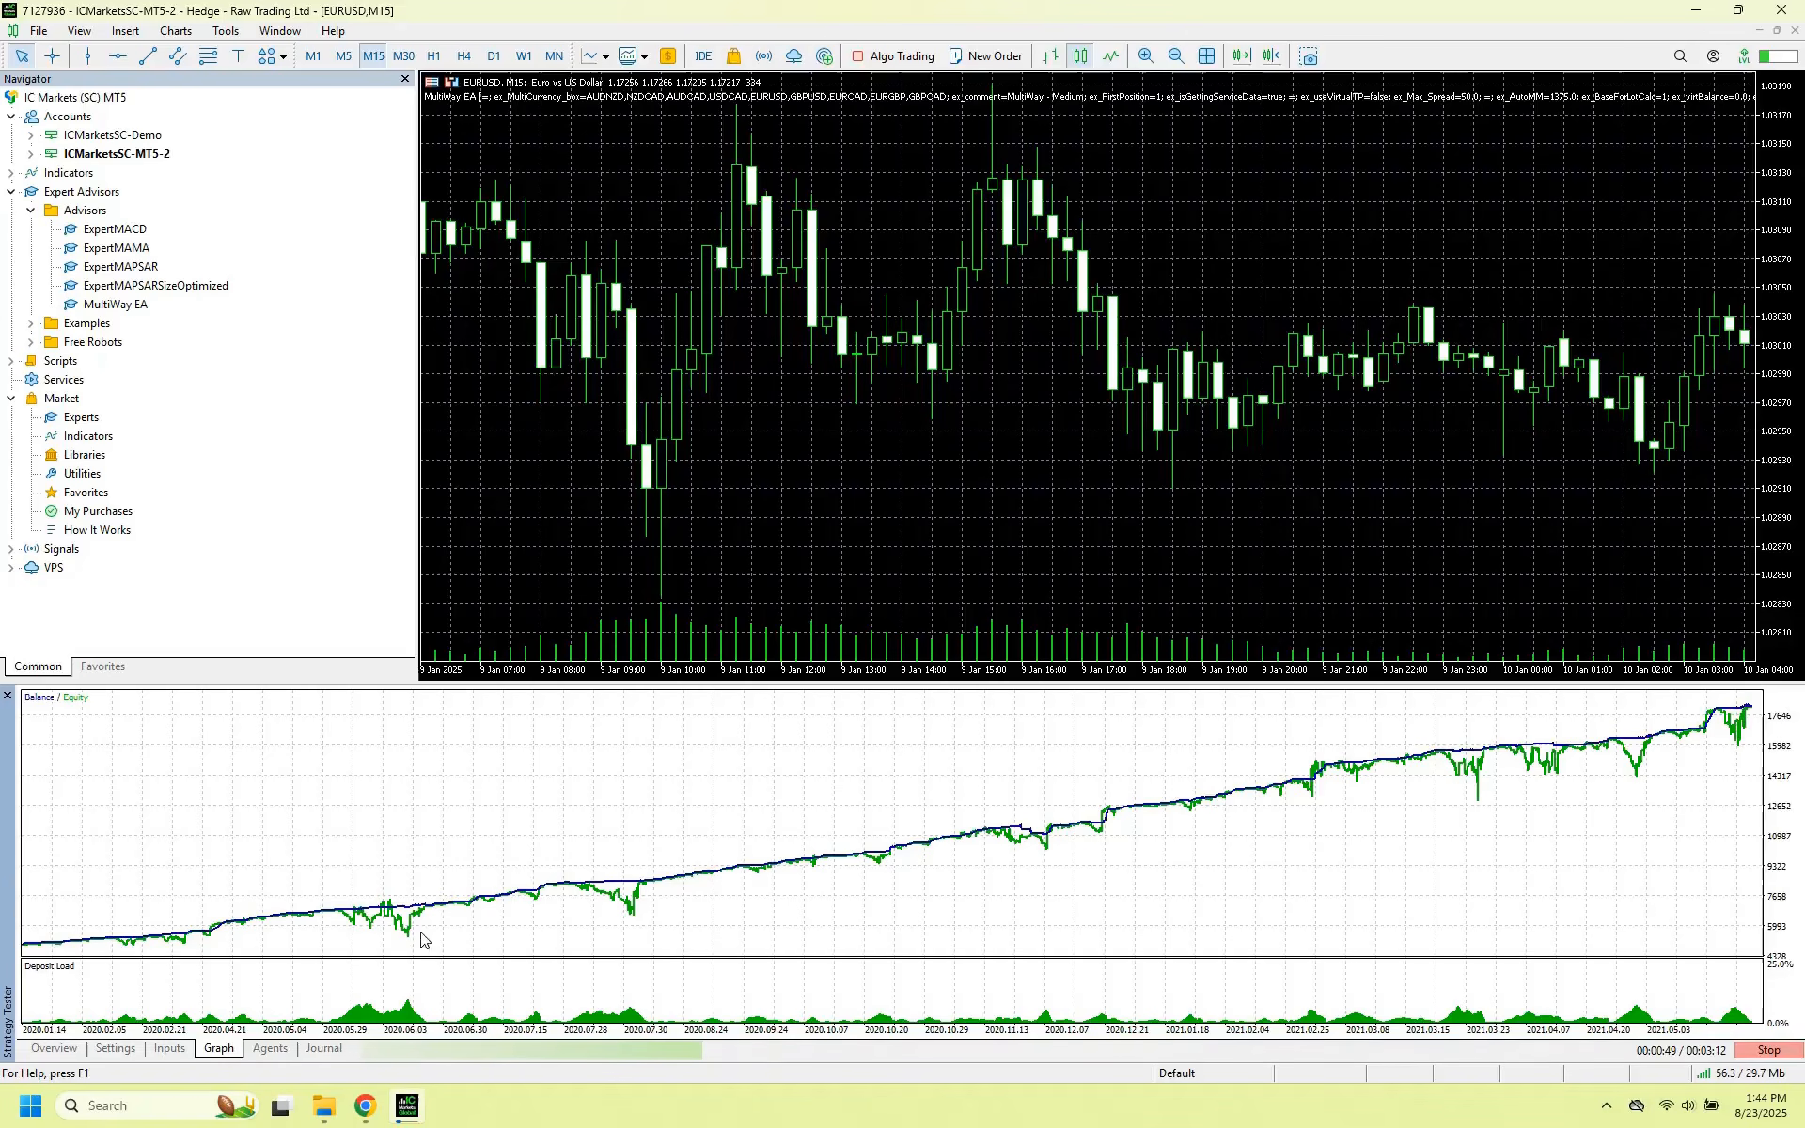
pyautogui.click(120, 1046)
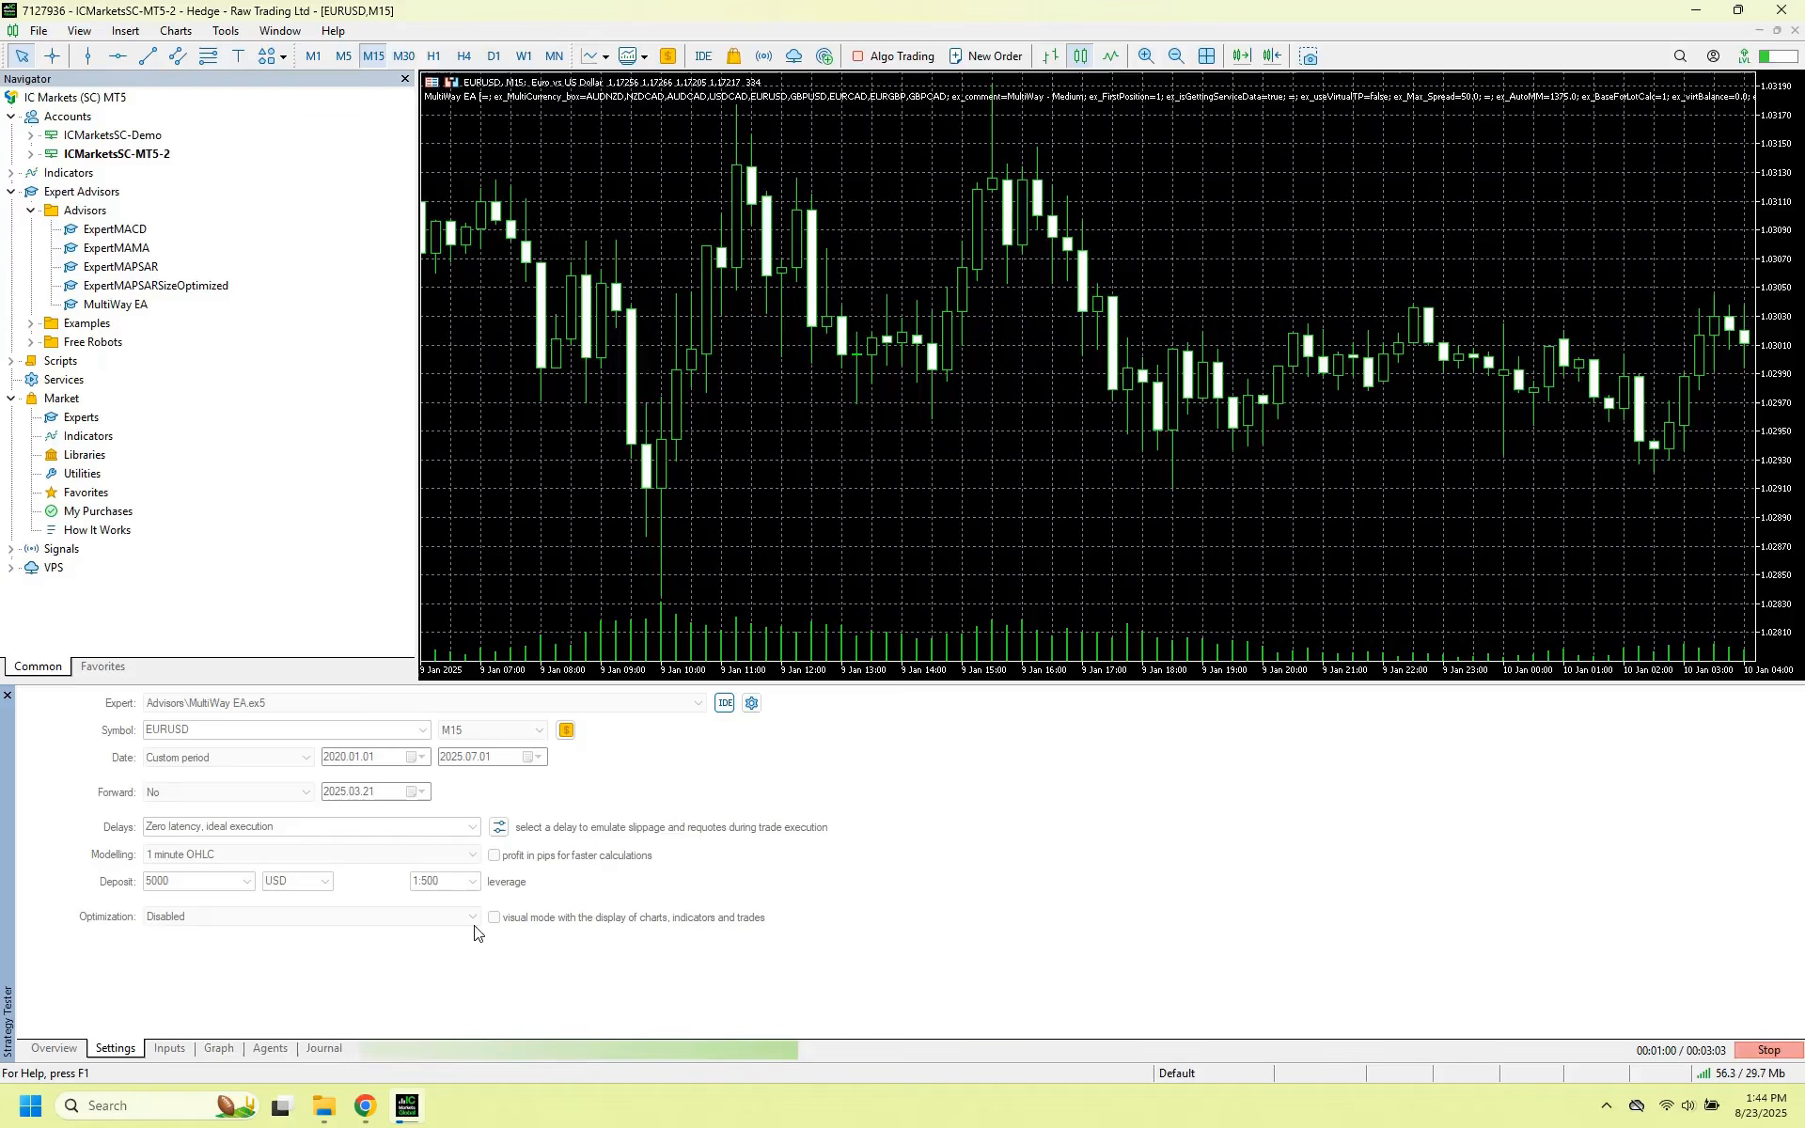
pyautogui.click(342, 1053)
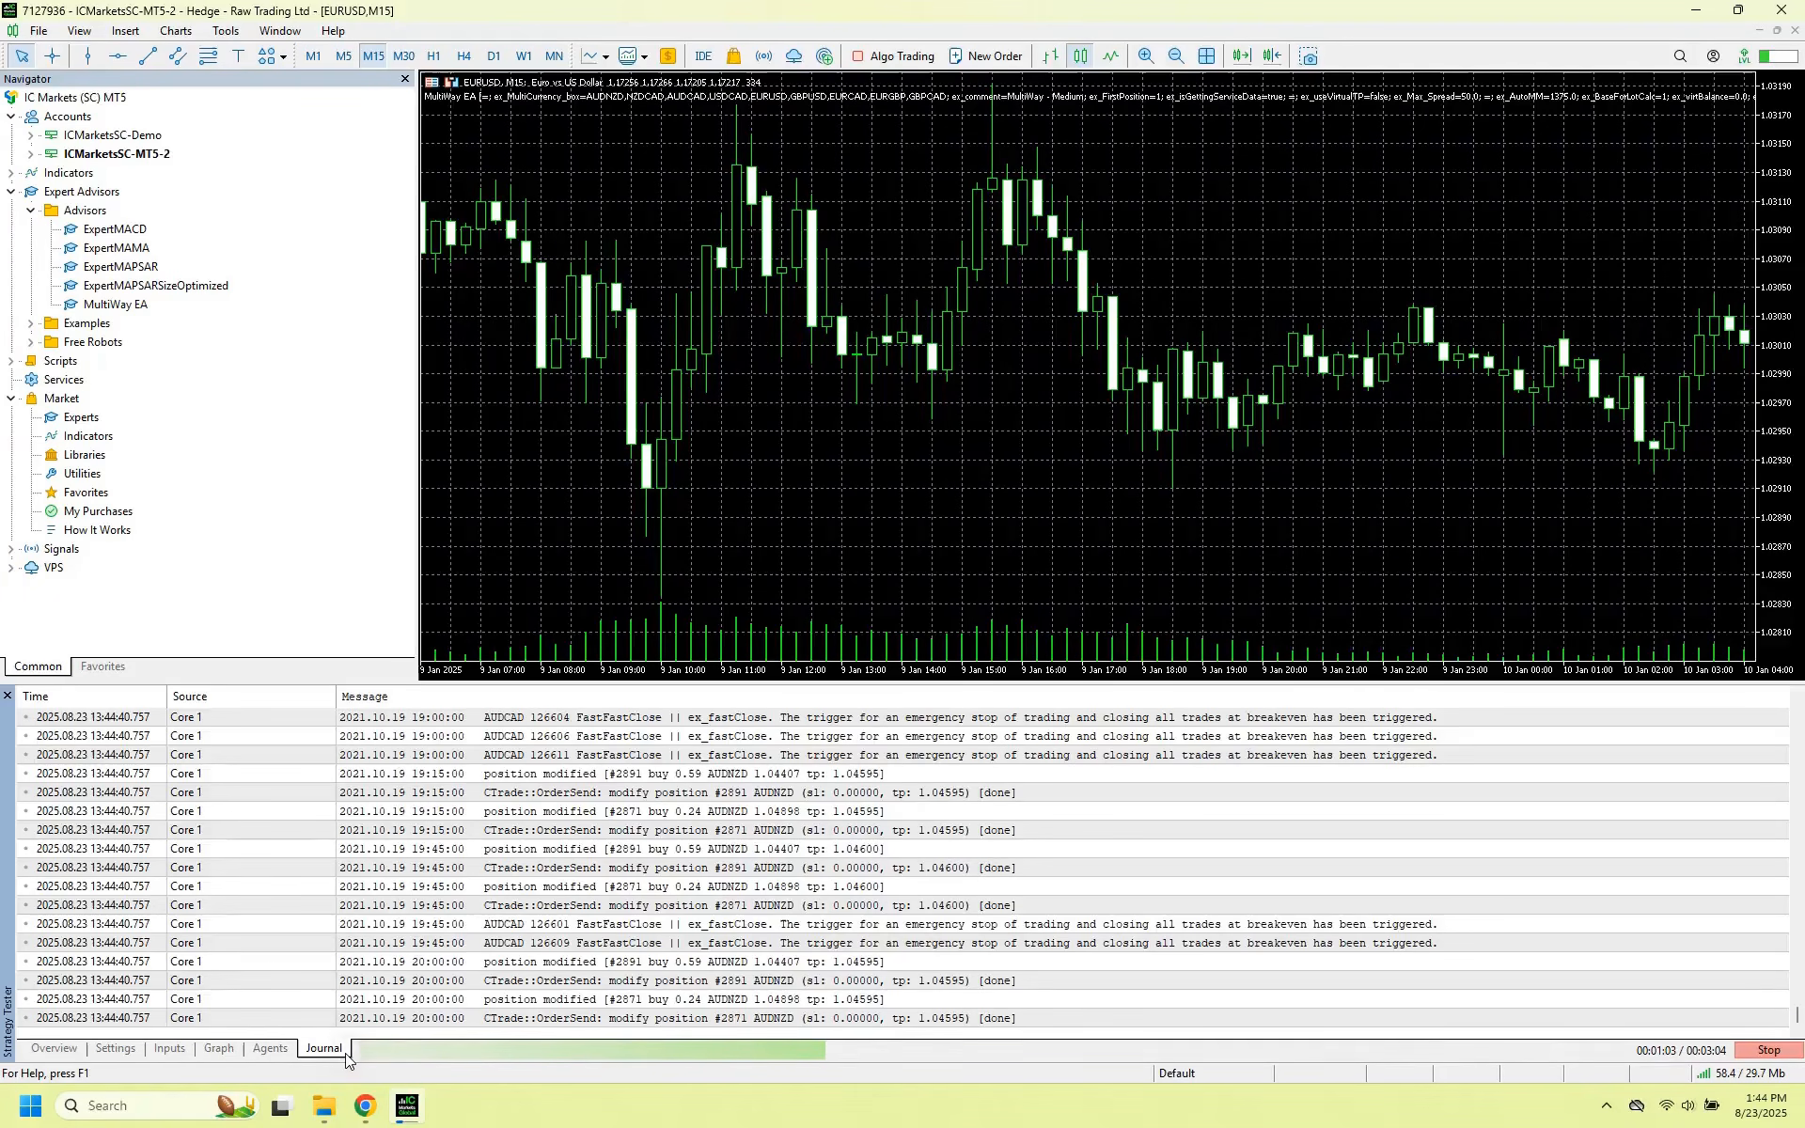
pyautogui.click(160, 1049)
pyautogui.click(129, 1050)
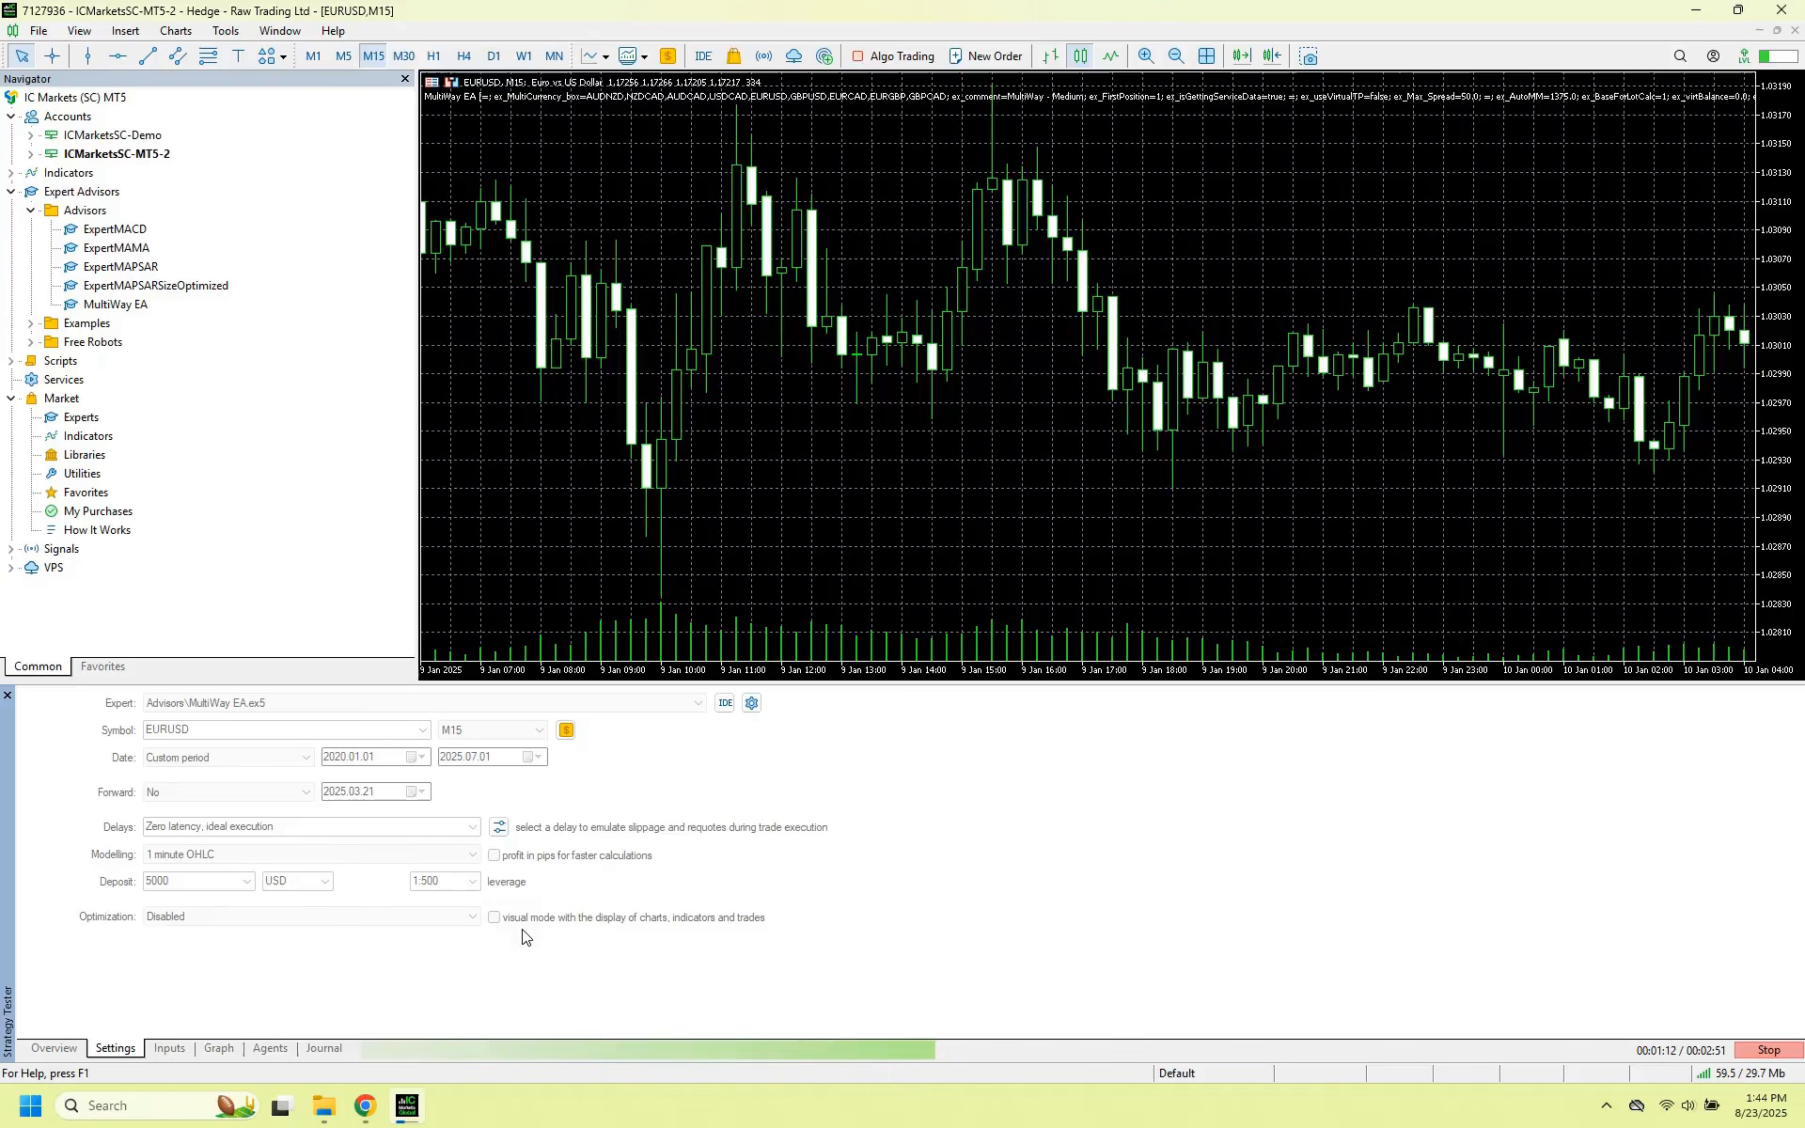
pyautogui.click(323, 1048)
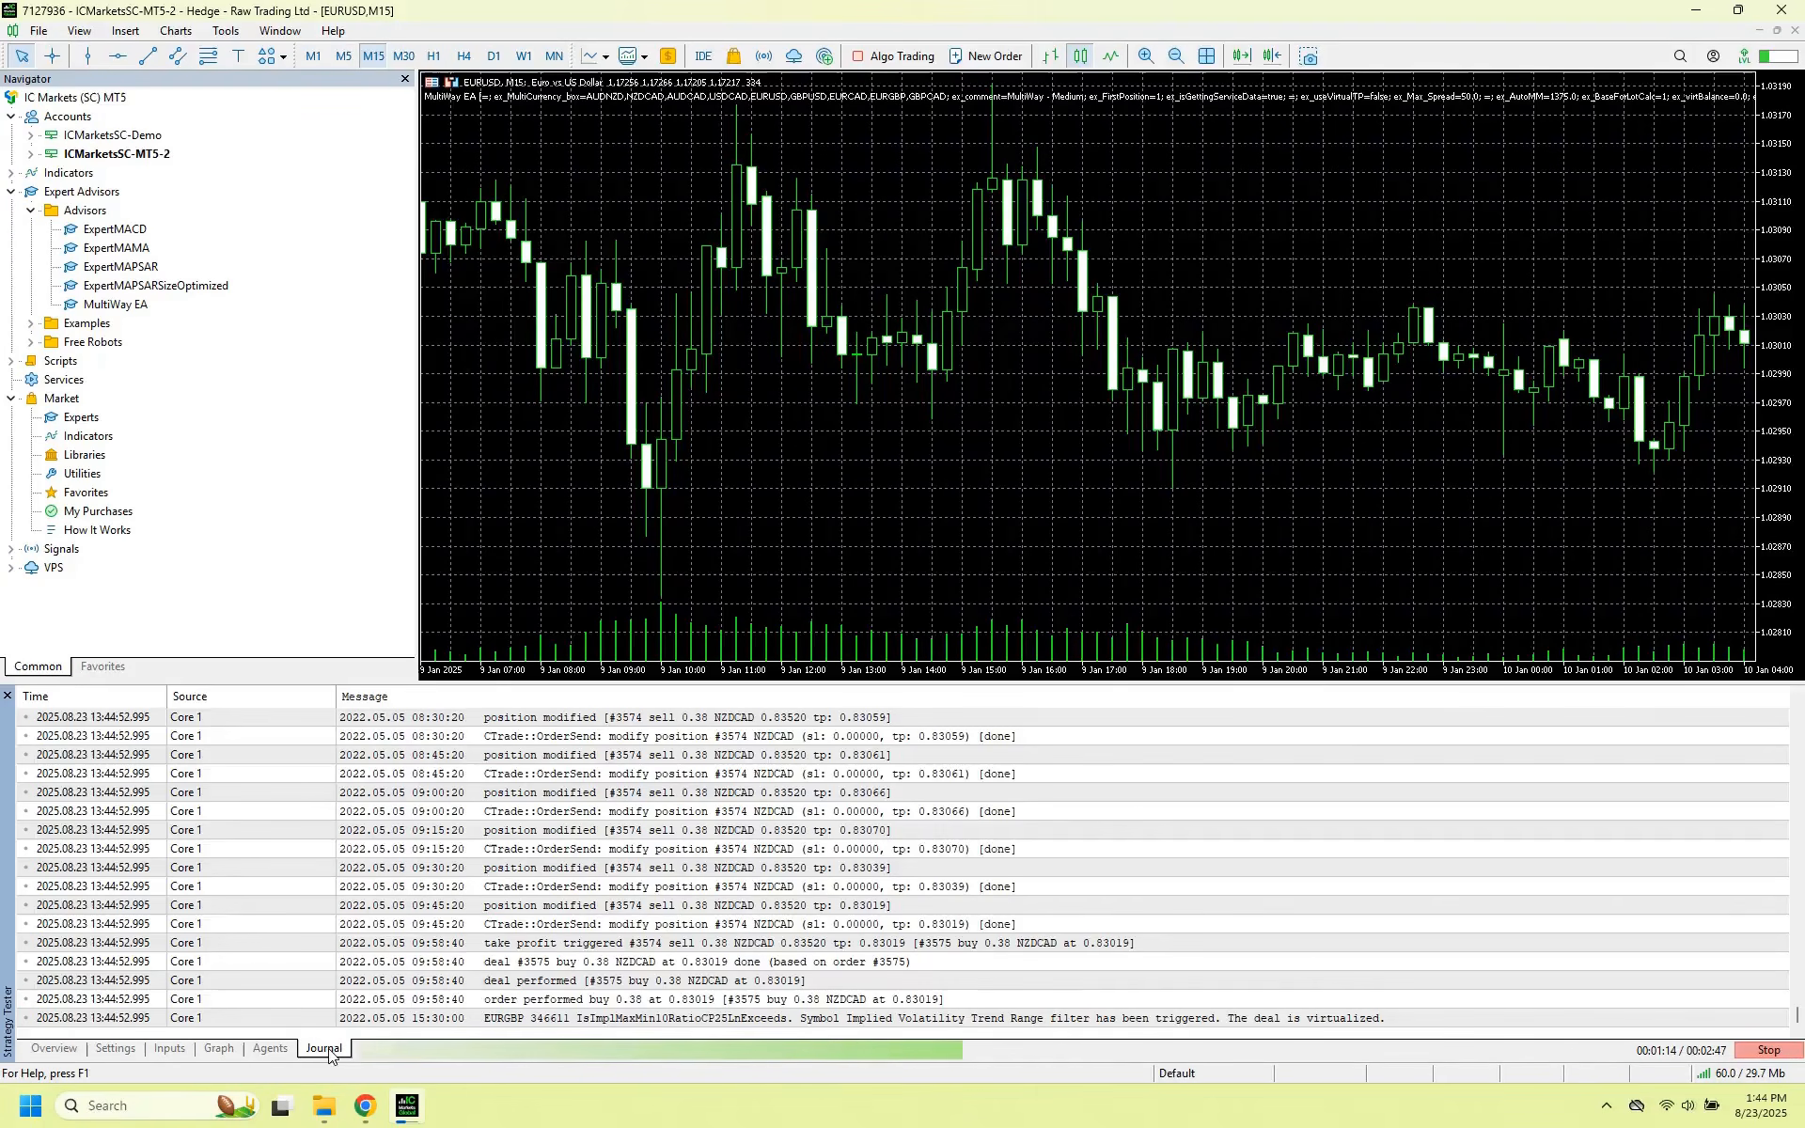
pyautogui.click(270, 1048)
pyautogui.click(219, 1048)
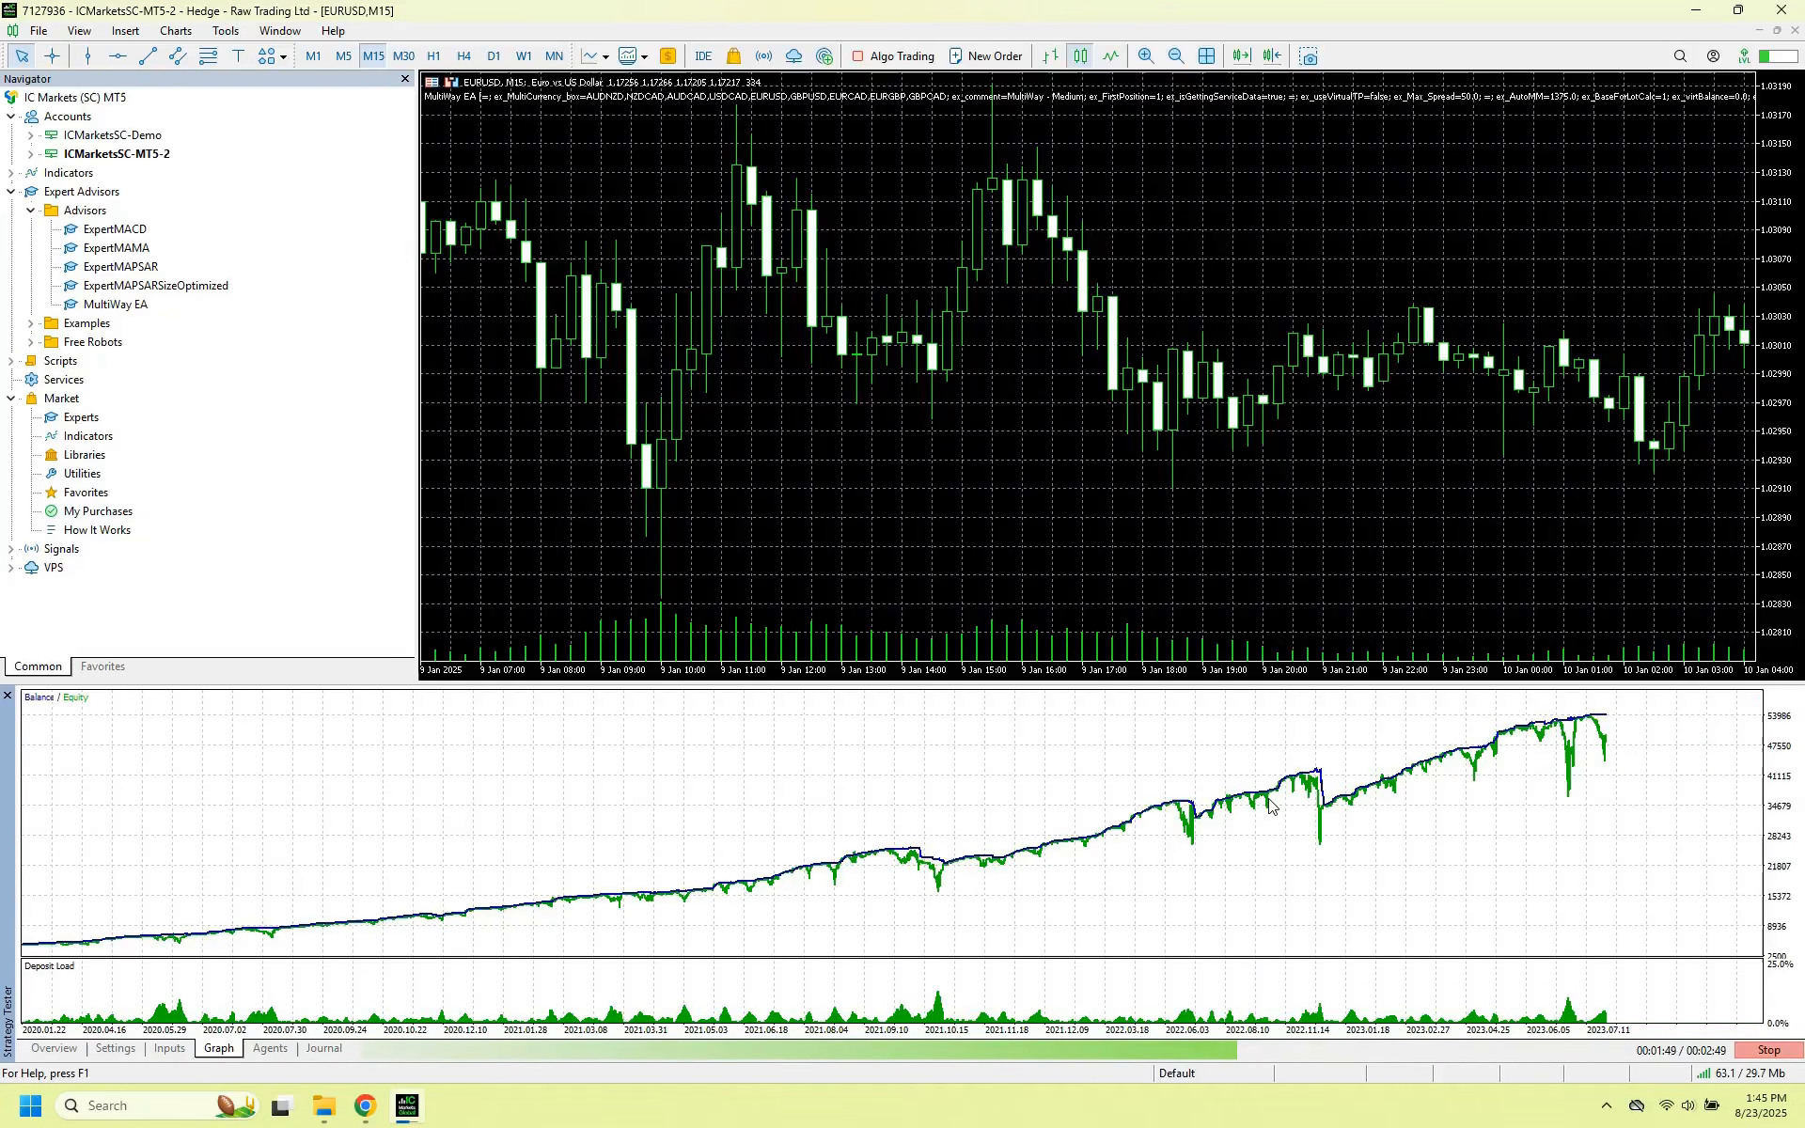
pyautogui.moveTo(1266, 799)
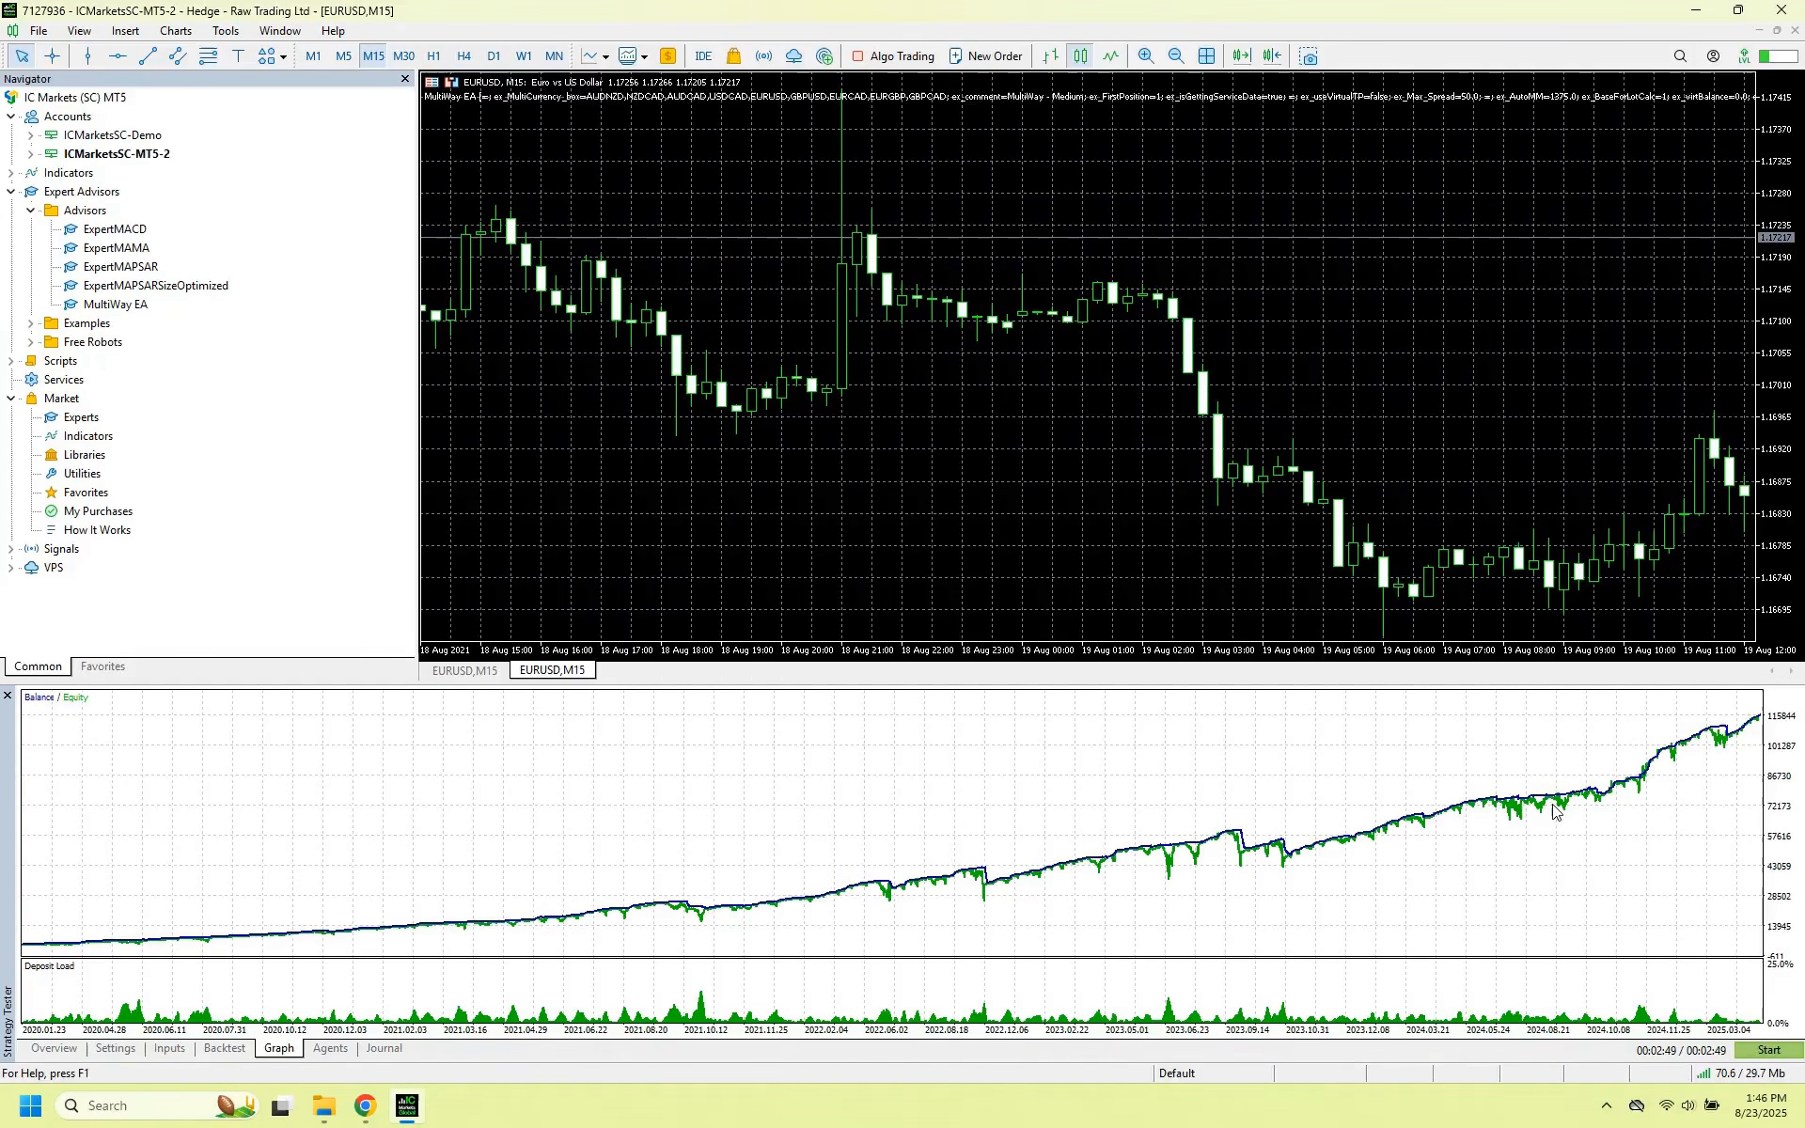
# Set the start date of the test period to 2010.01.01.
pyautogui.click(116, 1047)
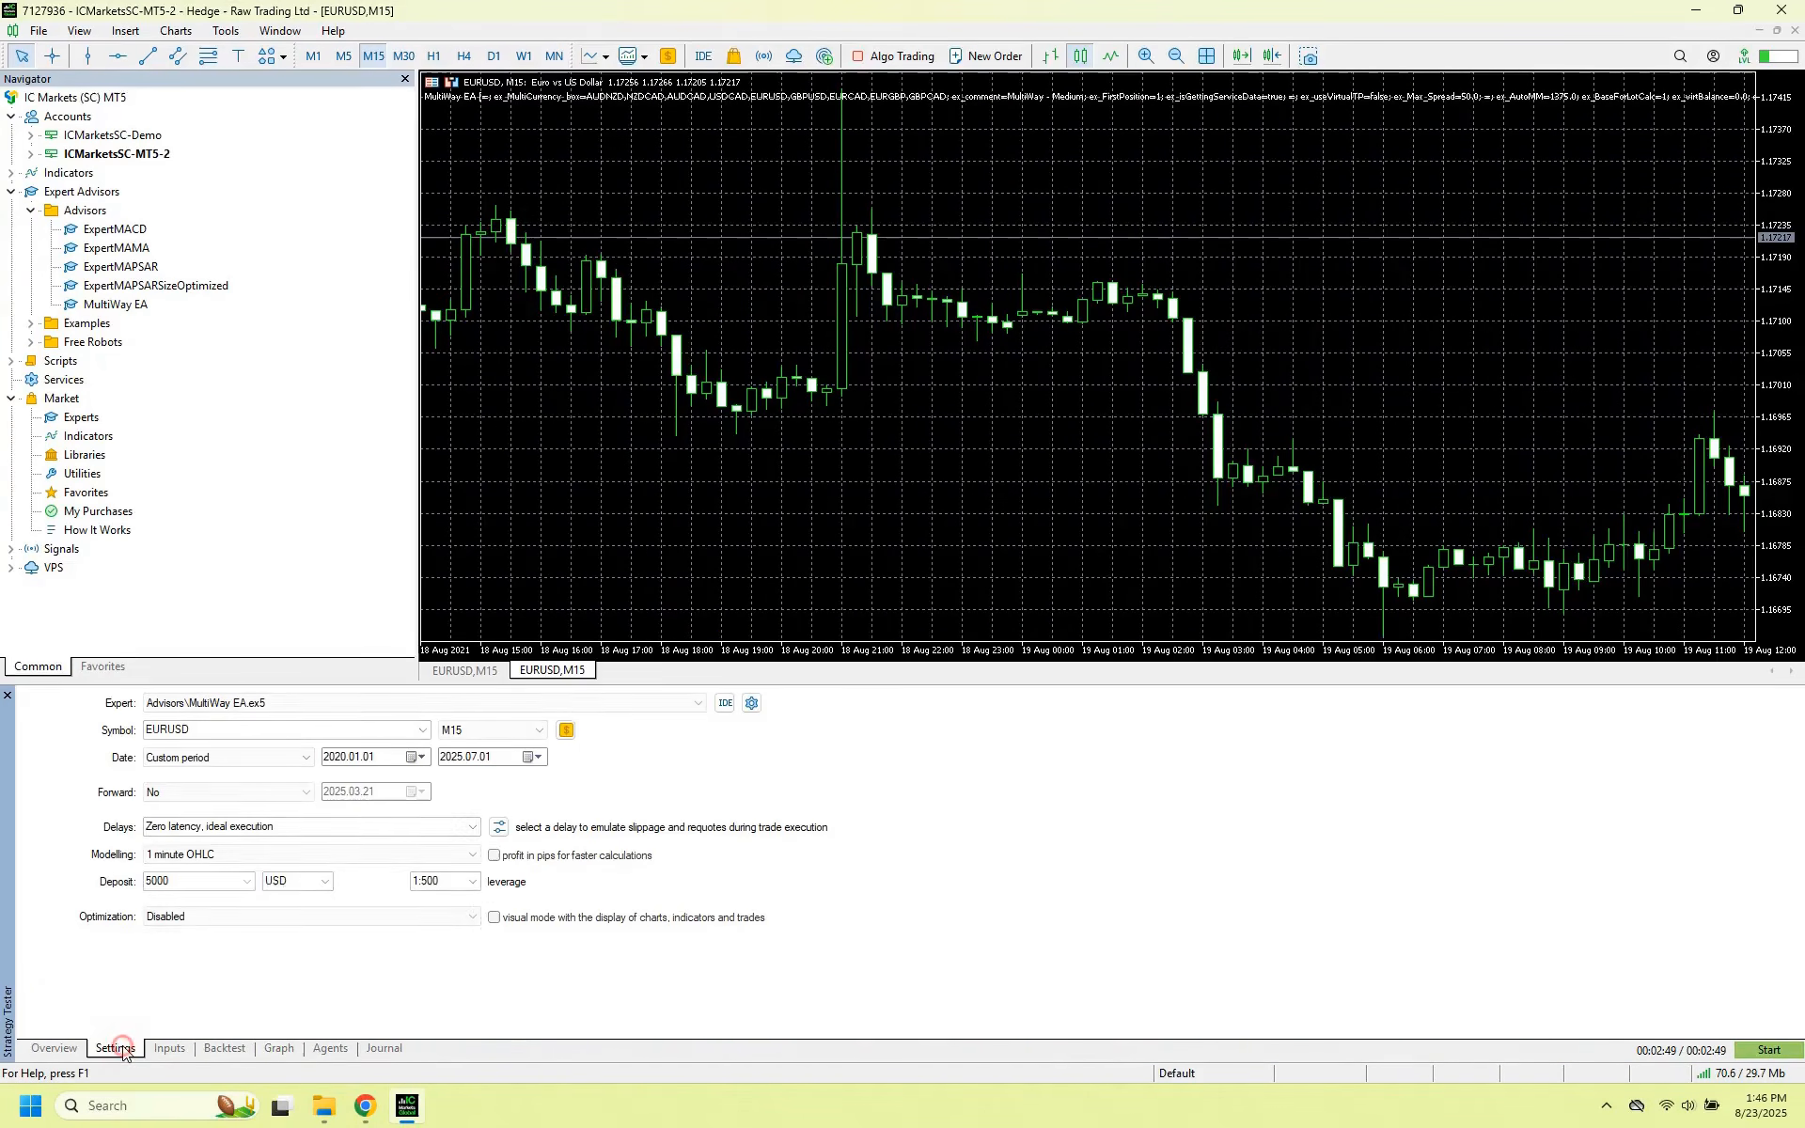
pyautogui.click(336, 757)
pyautogui.click(878, 837)
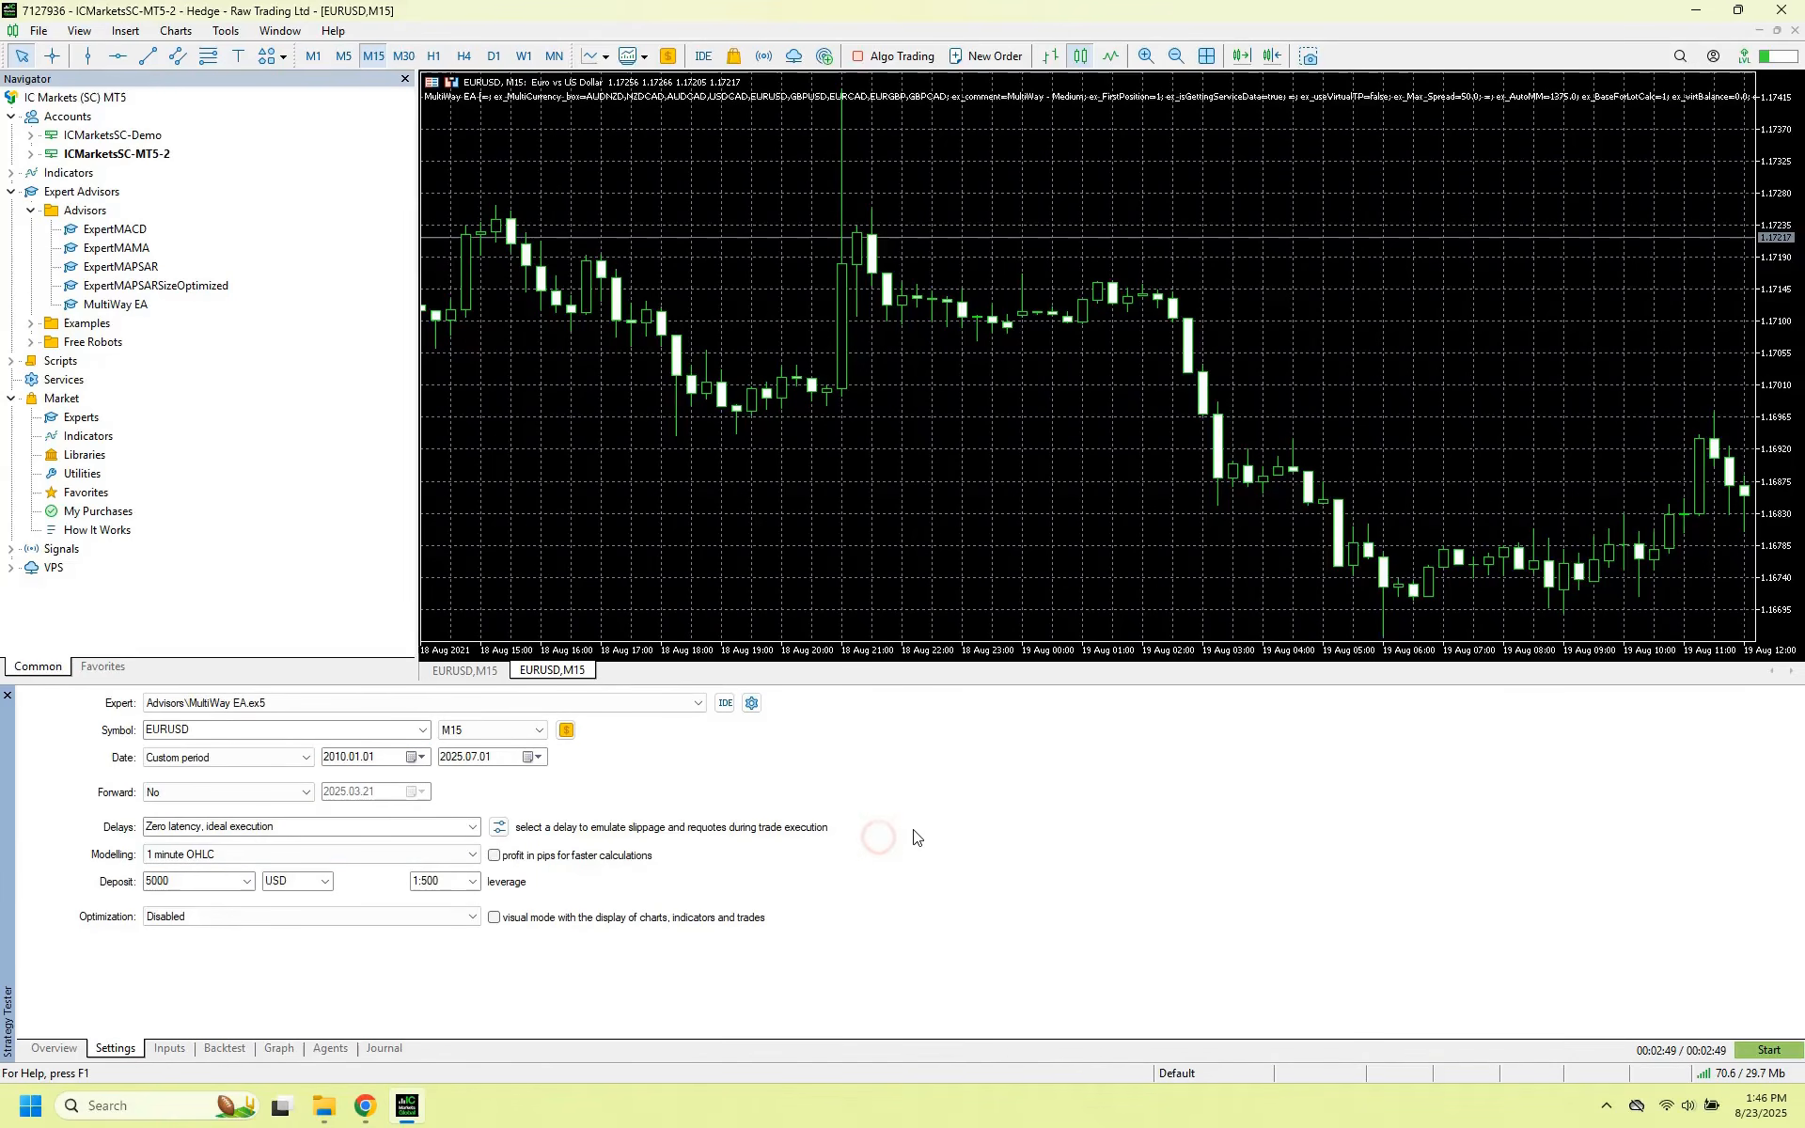
# Examine the finished backtest's statistics report and balance graph, along with the expert's input parameters.
pyautogui.click(231, 1047)
pyautogui.click(285, 1049)
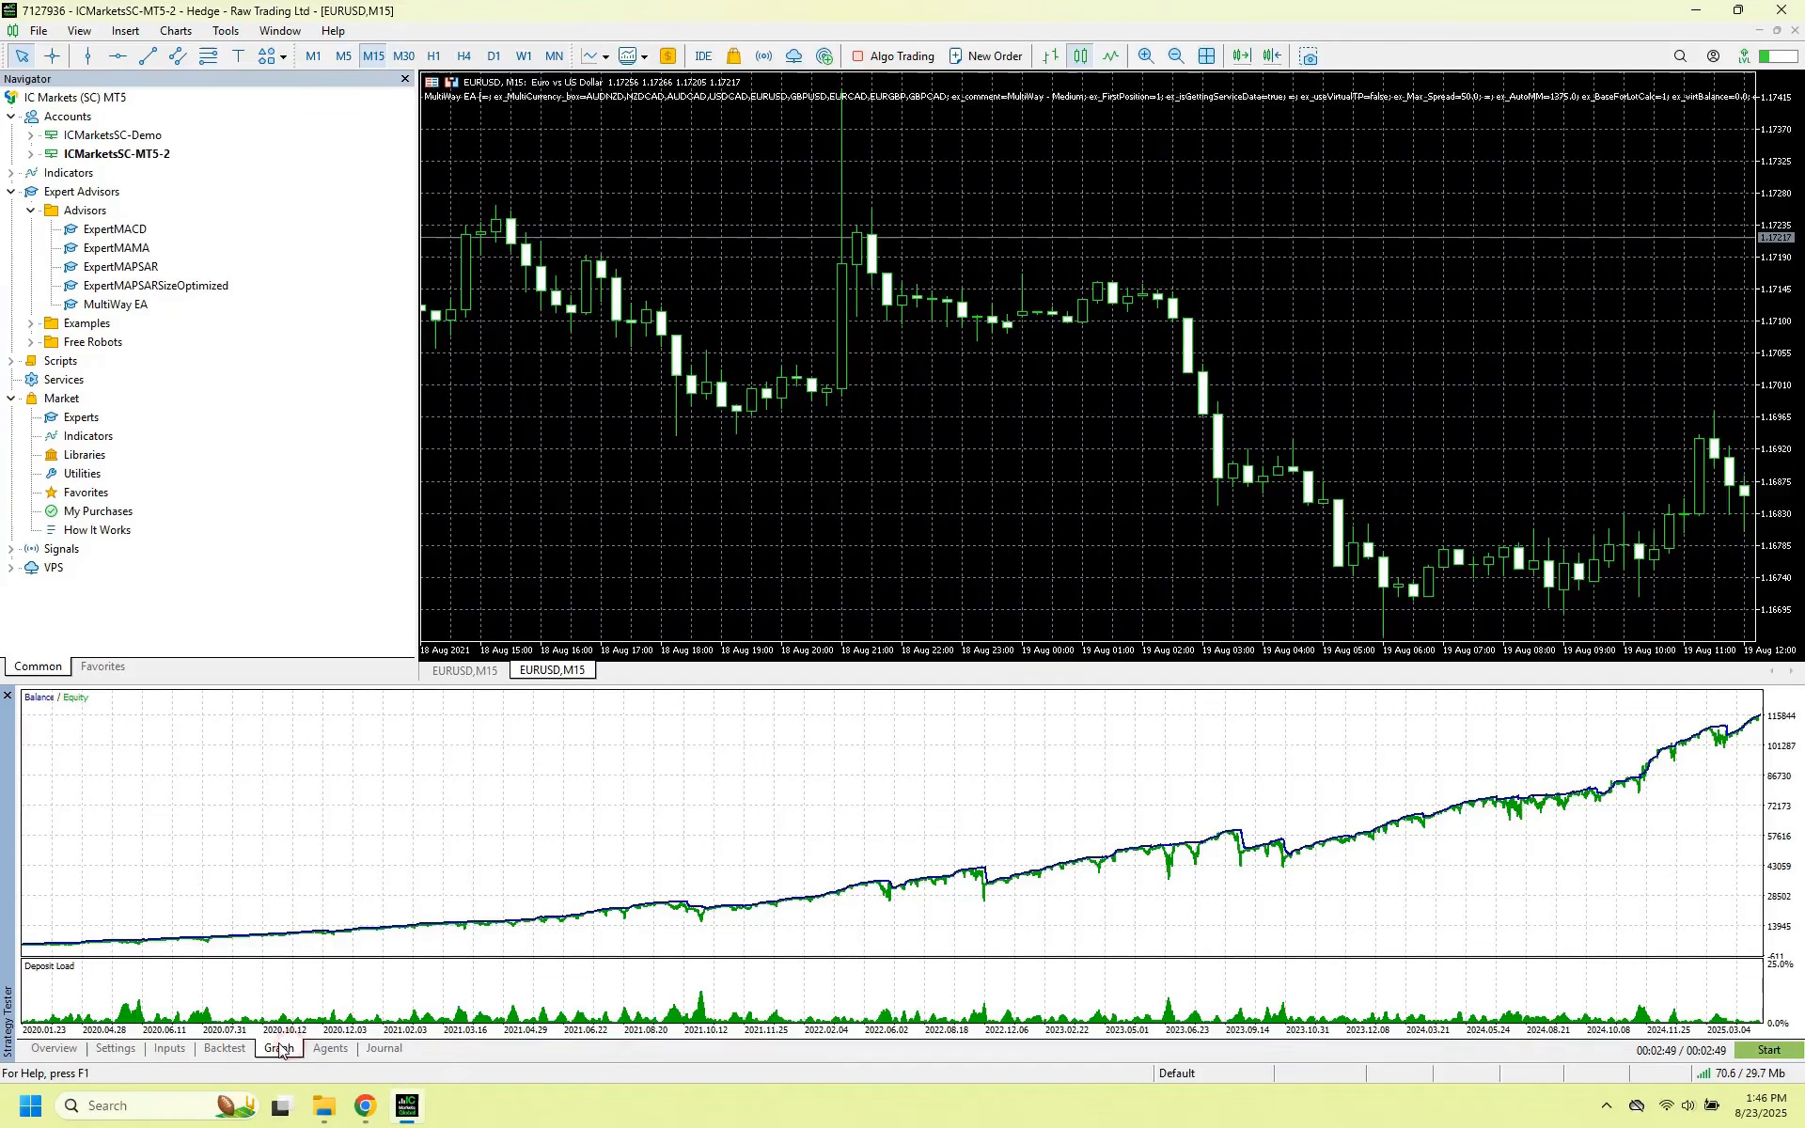
pyautogui.click(228, 1049)
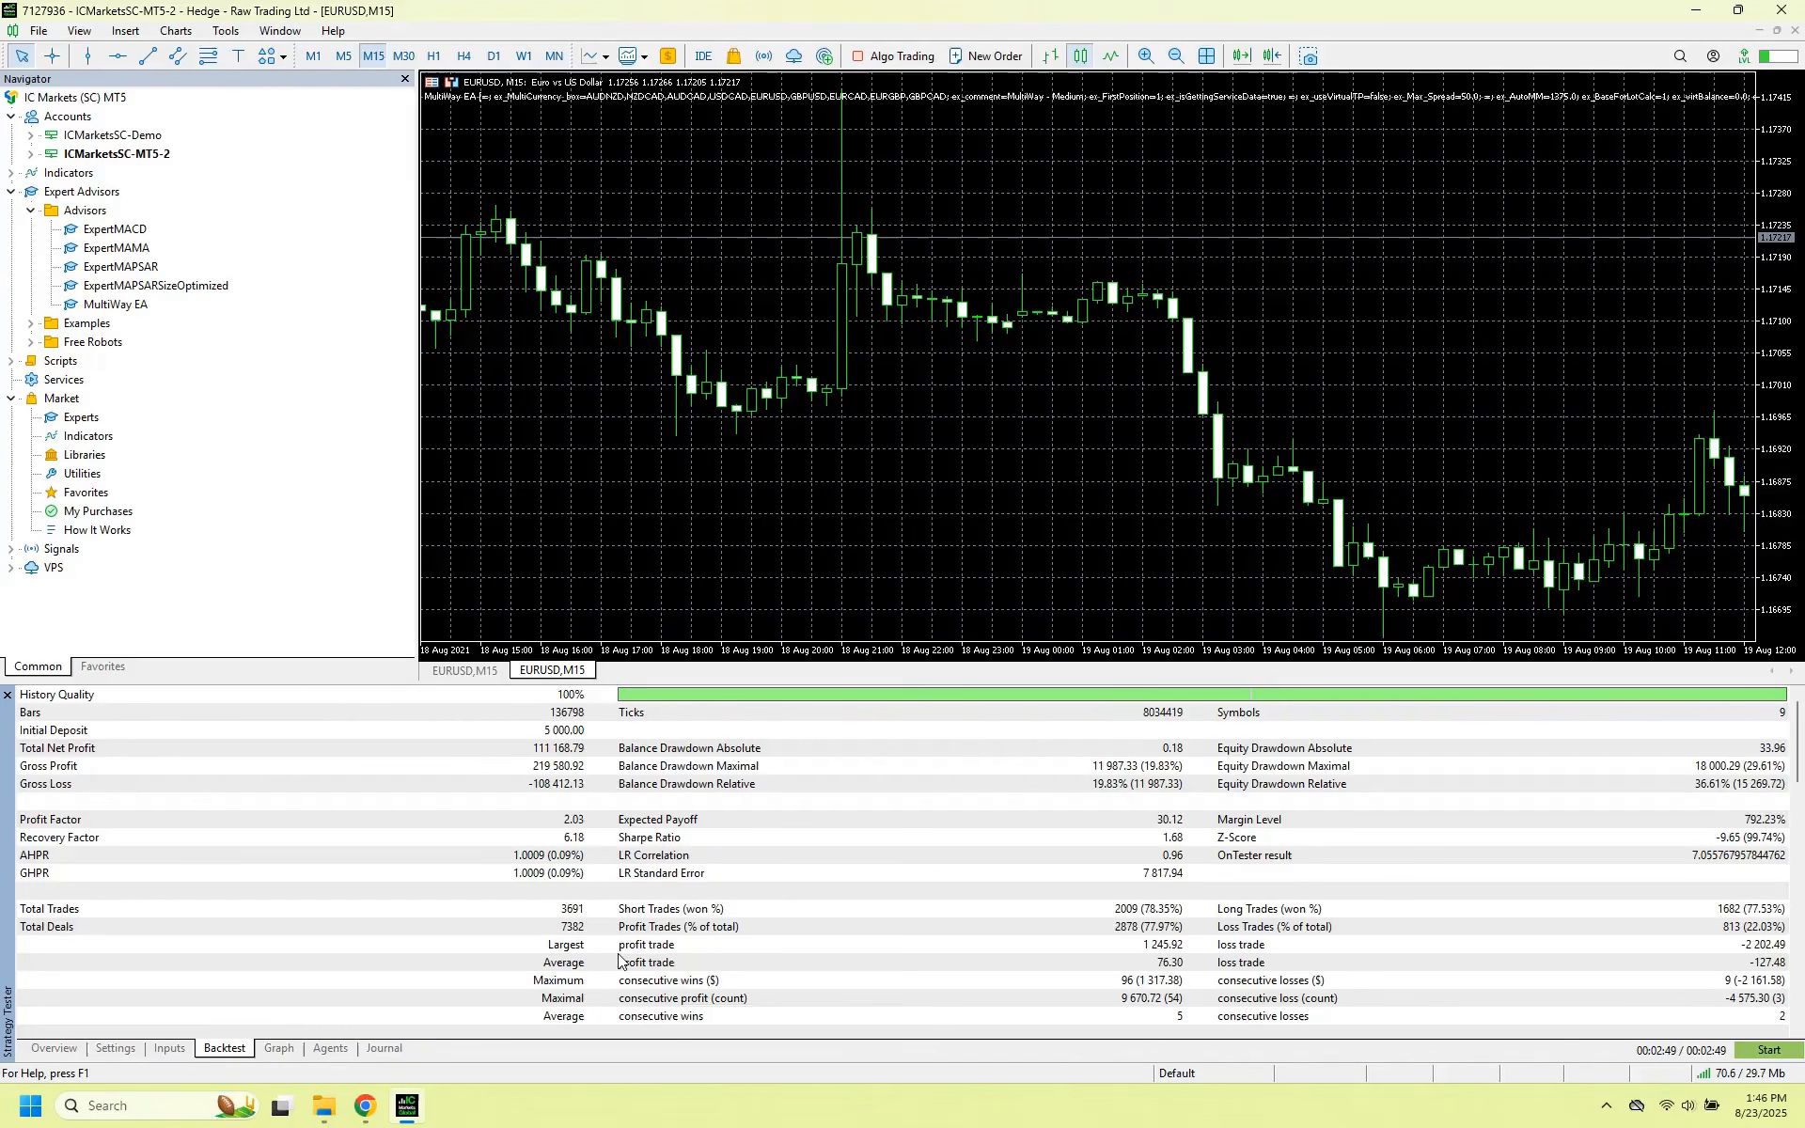
pyautogui.click(170, 1047)
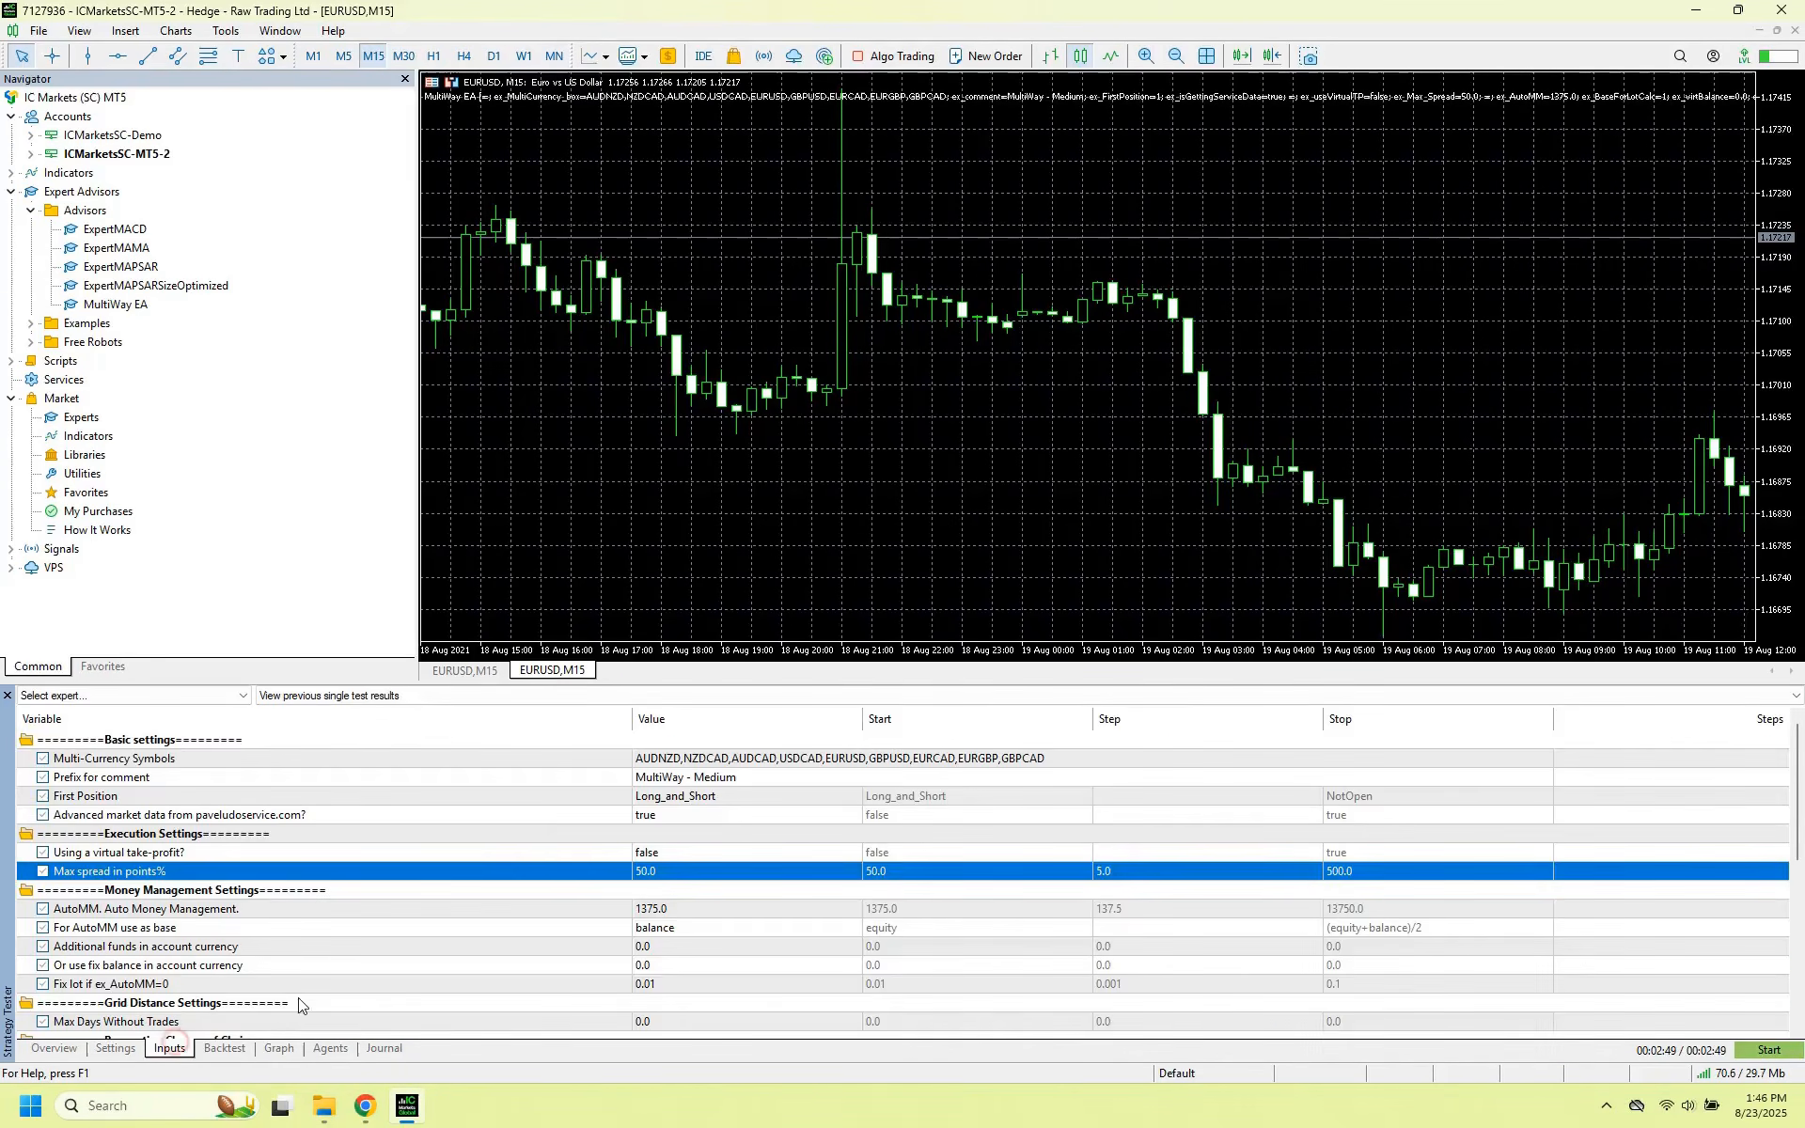
pyautogui.click(229, 1049)
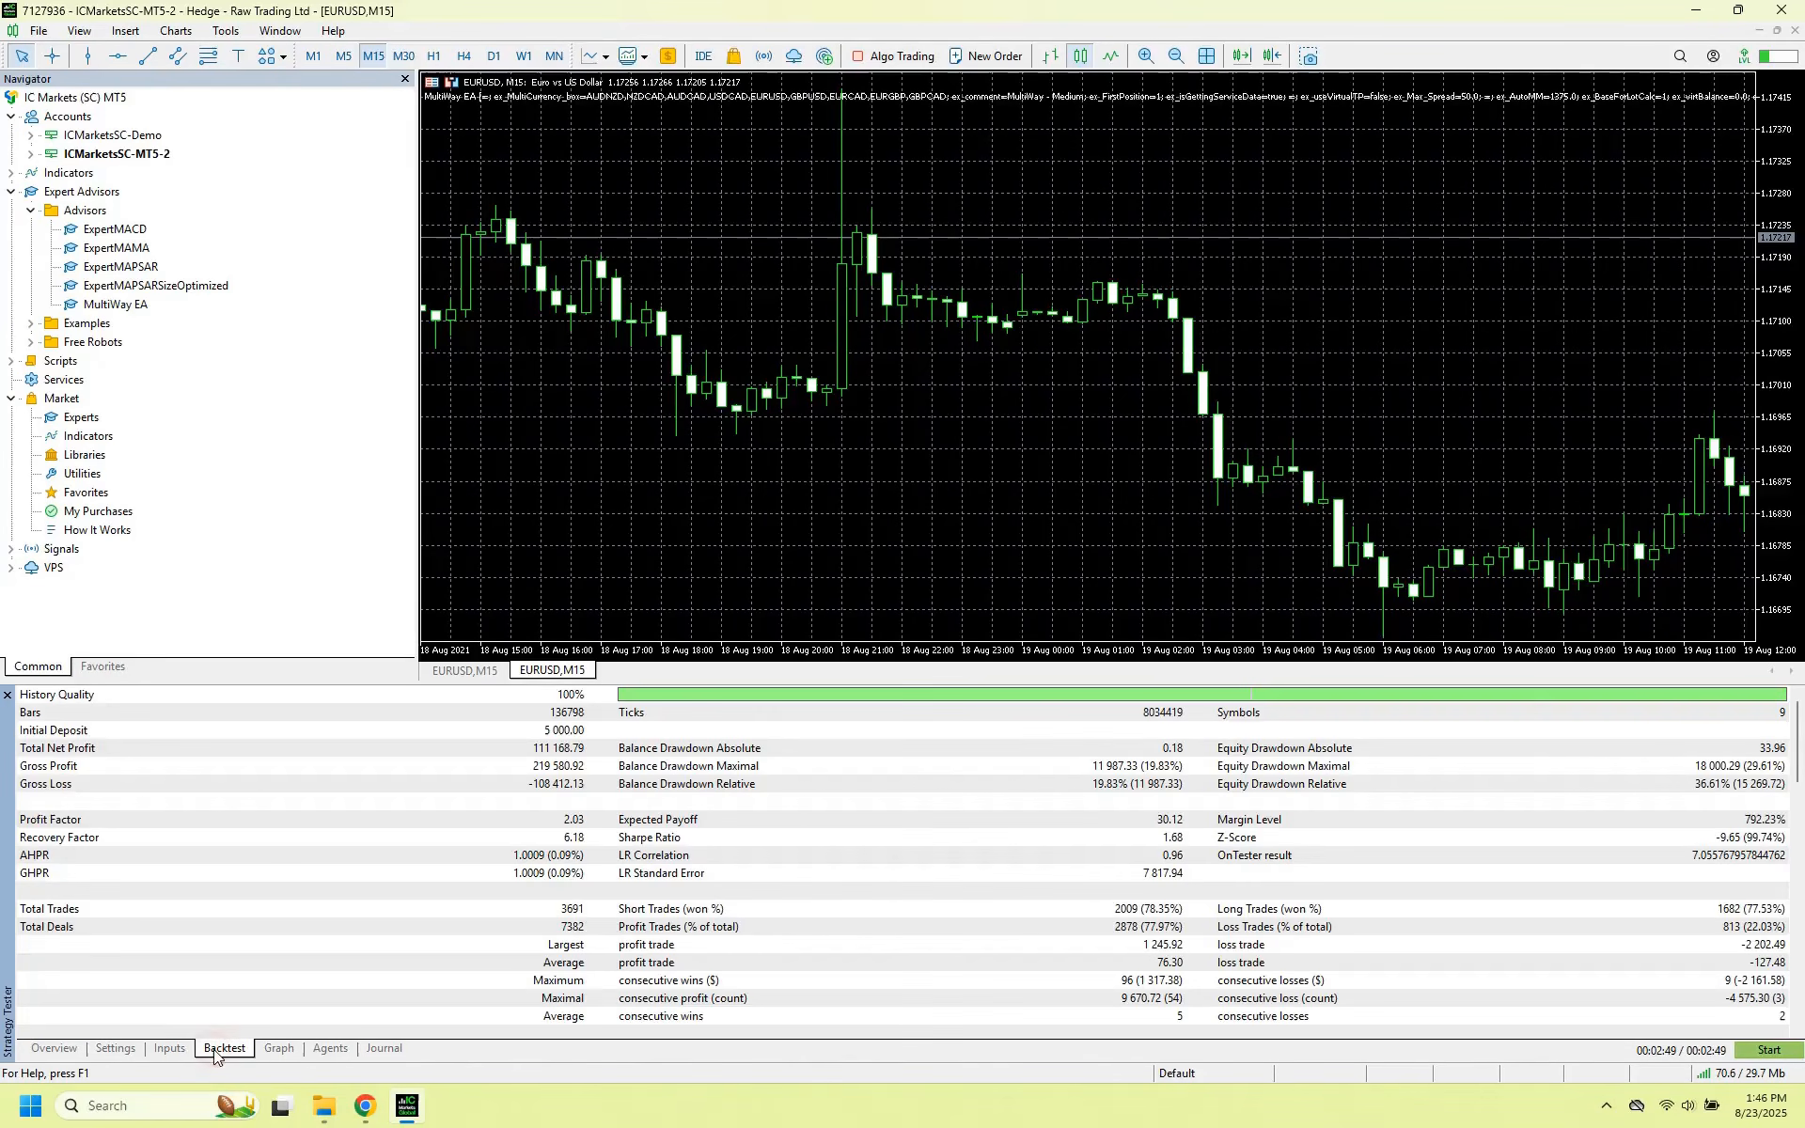
# Recheck the test settings and the previous results, and run the MultiWay EA backtest for 2010.01.01 to 2025.07.01.
pyautogui.click(134, 1051)
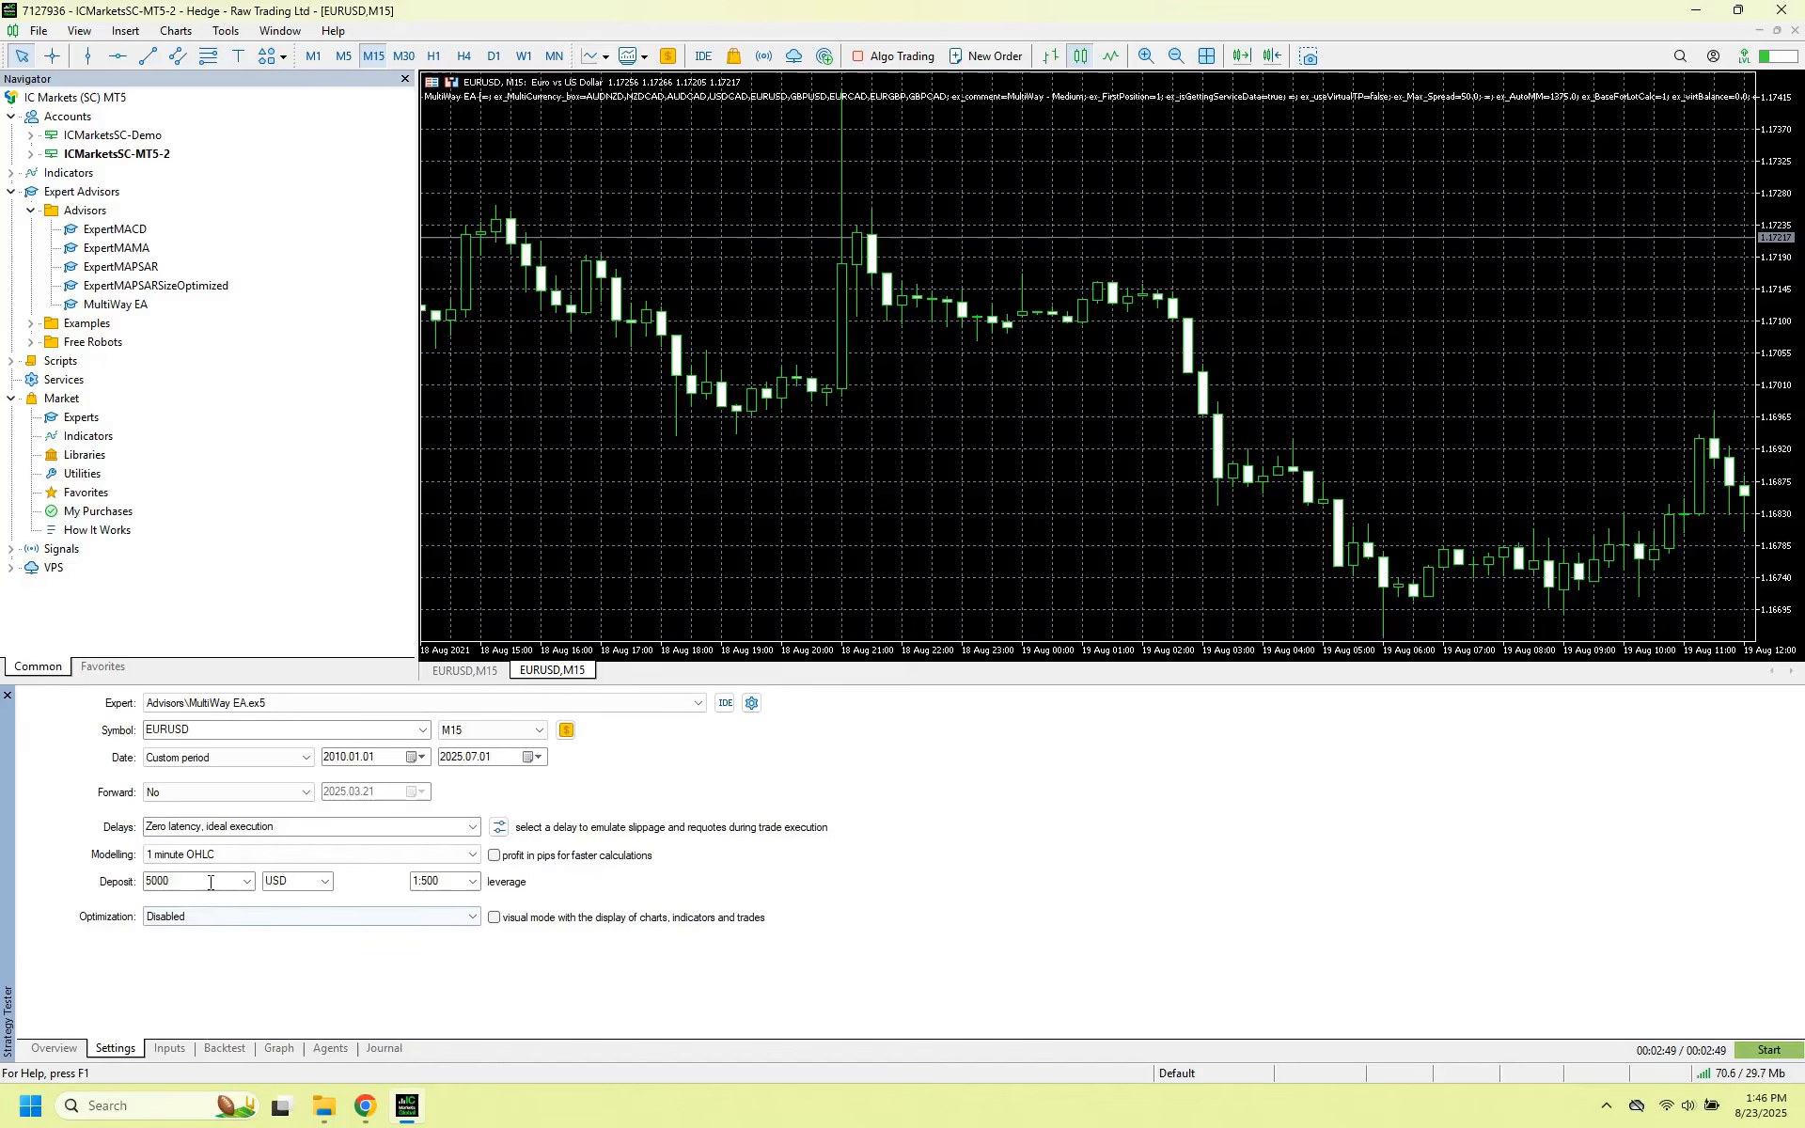
pyautogui.click(223, 1049)
pyautogui.click(276, 1050)
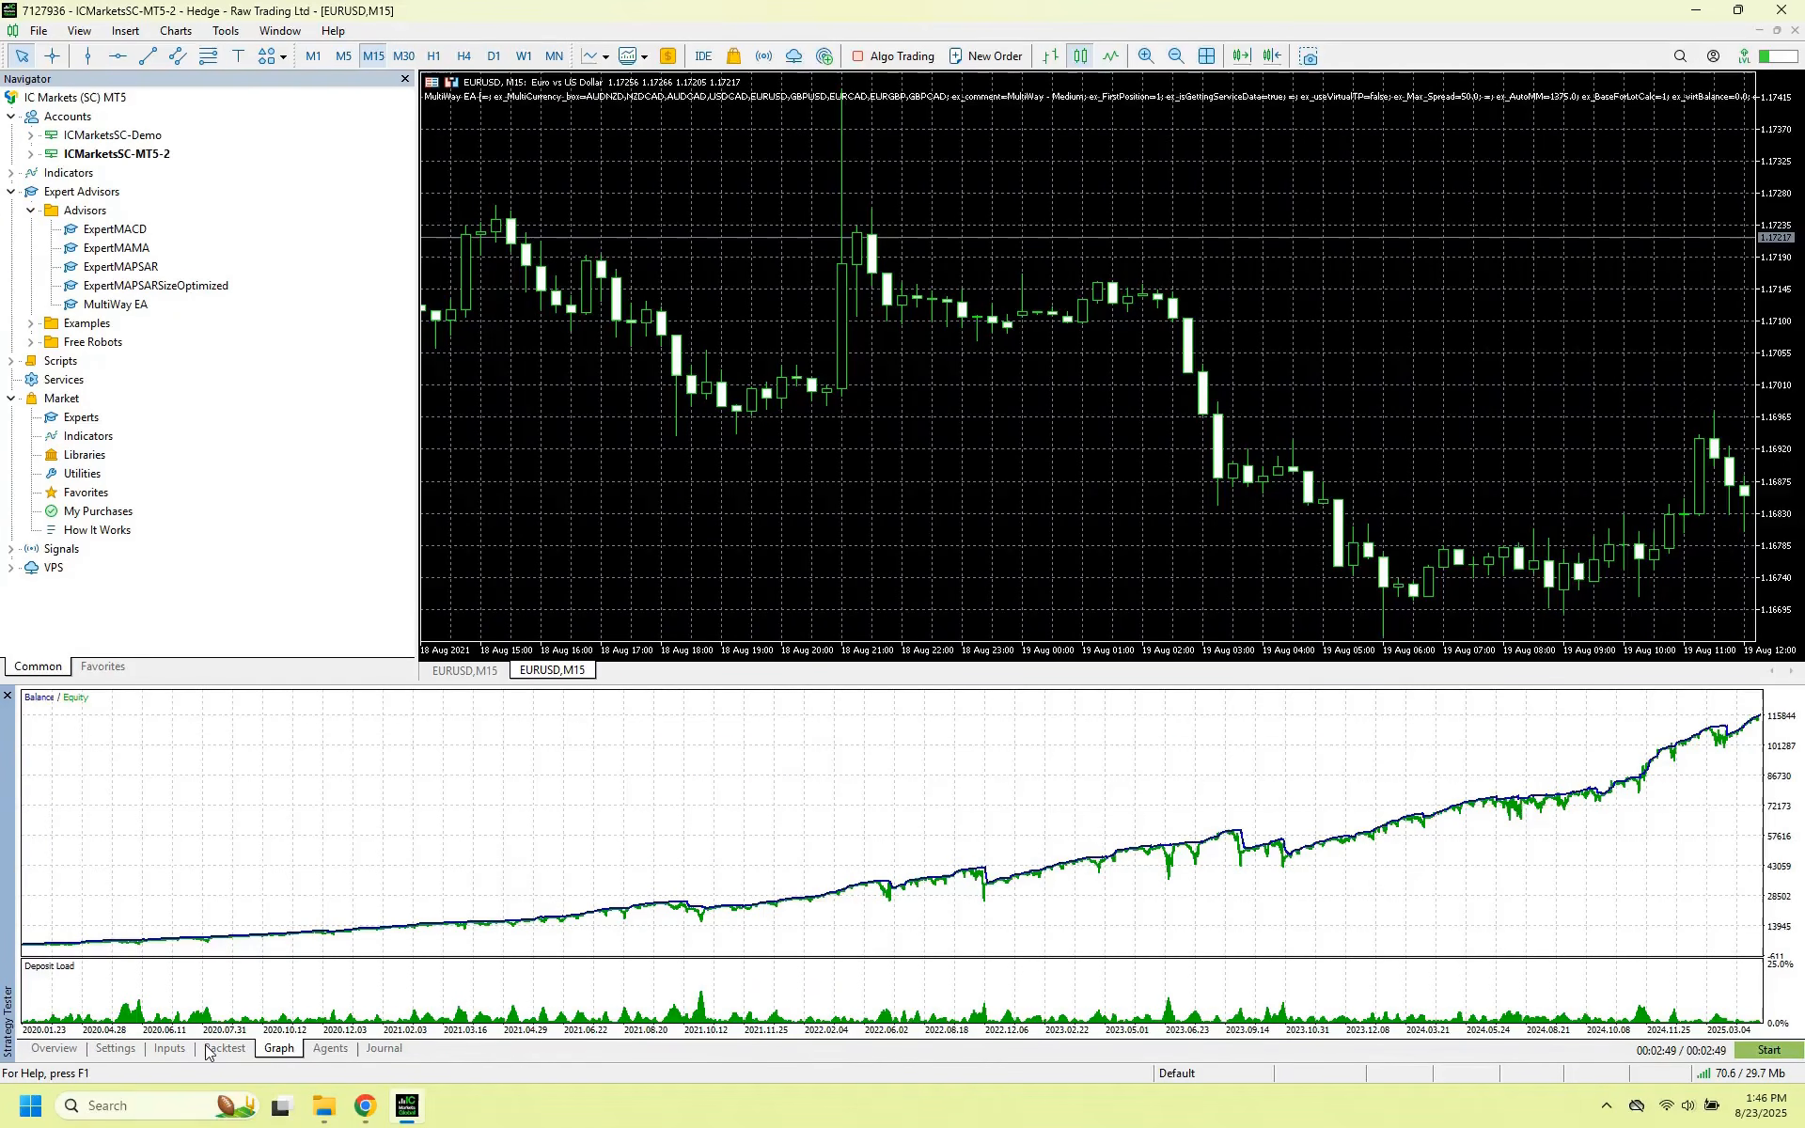
pyautogui.click(1769, 1050)
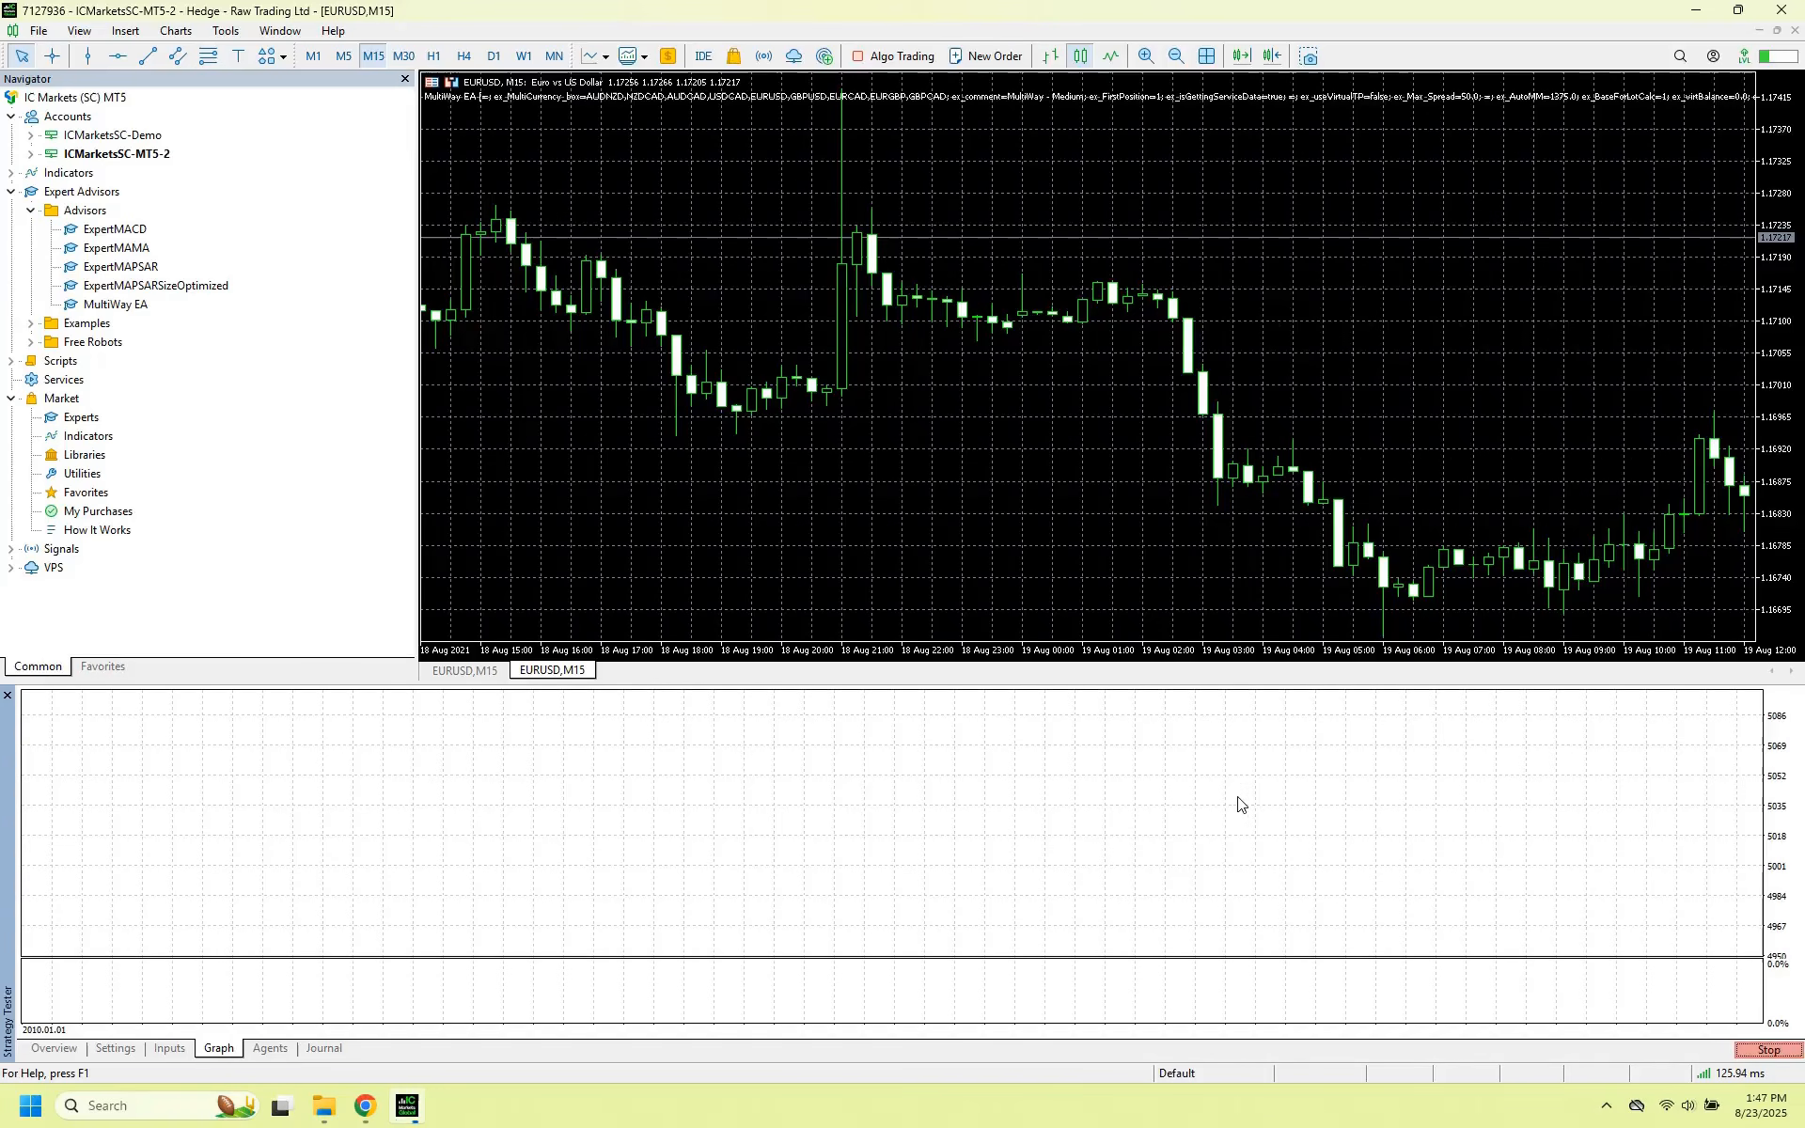
# Check the running backtest's journal, inputs, settings, graph and testing agents.
pyautogui.click(324, 1048)
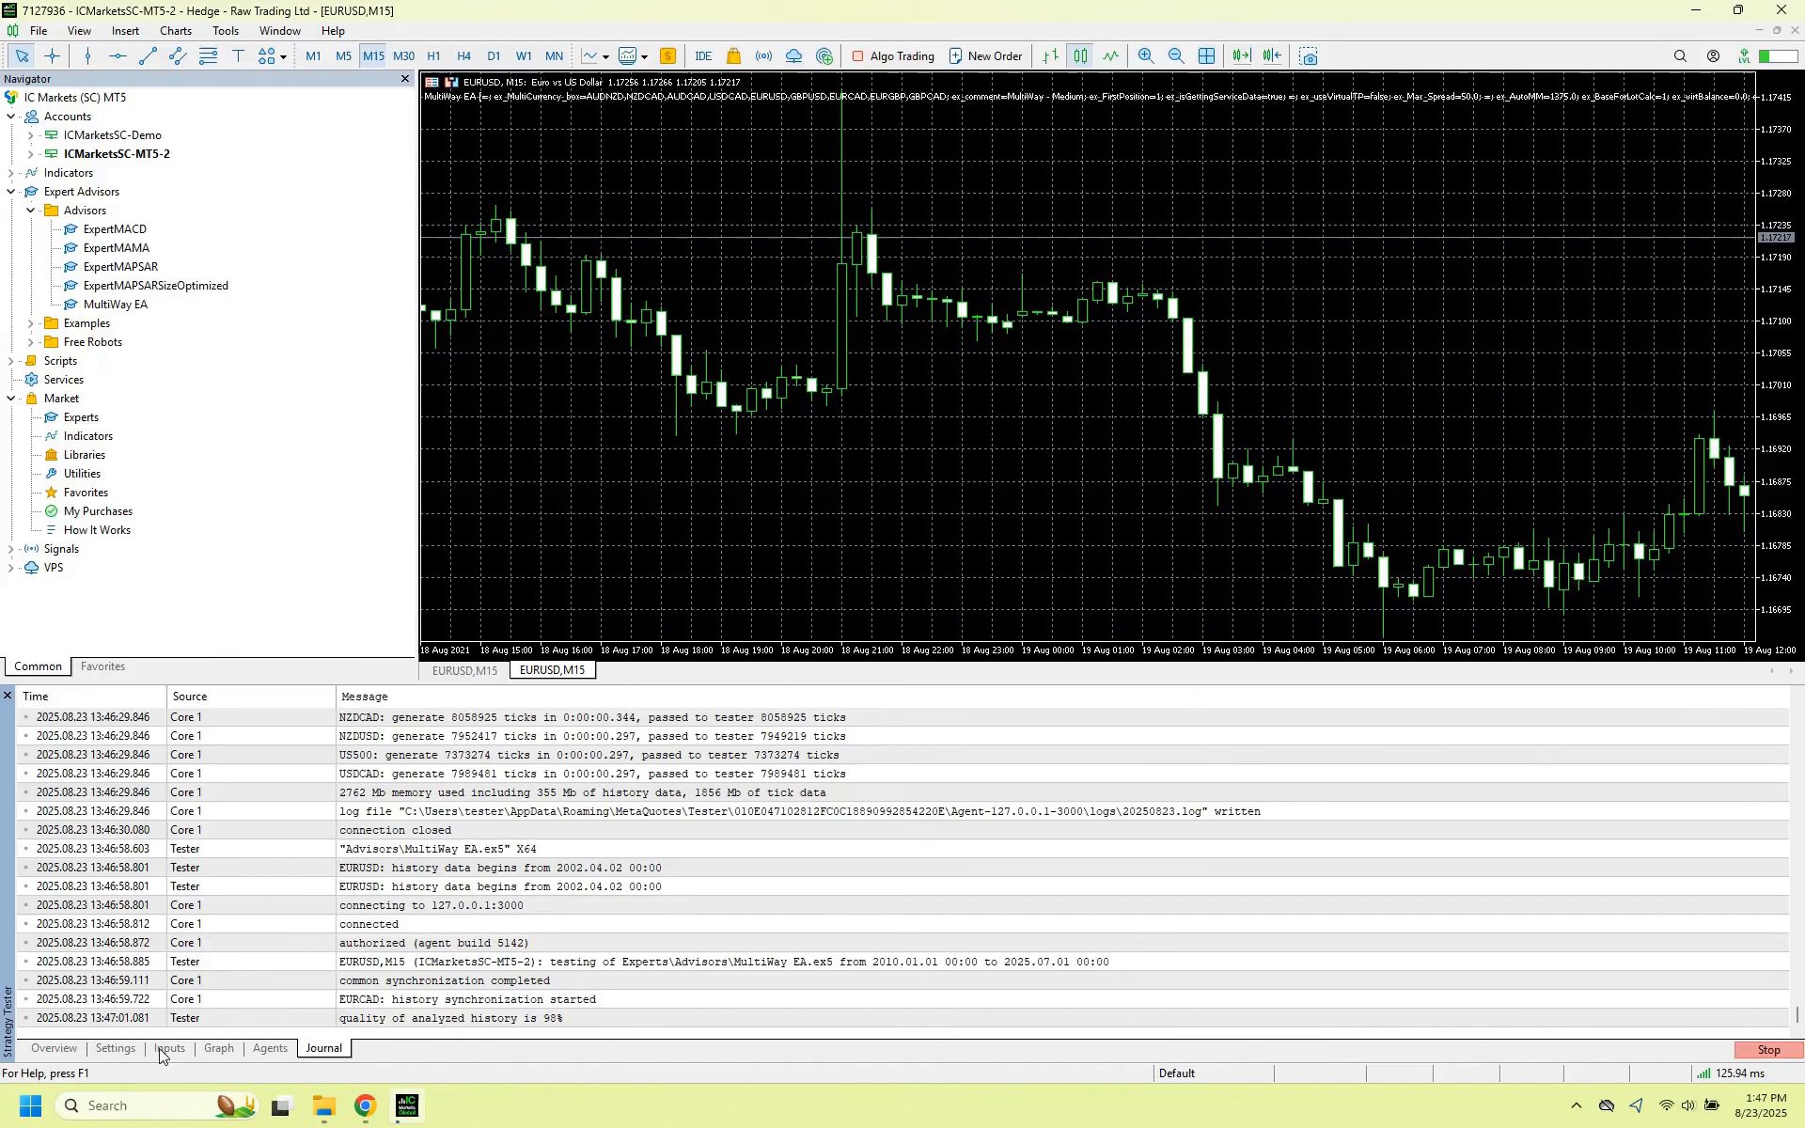
pyautogui.click(202, 1050)
pyautogui.click(168, 1052)
pyautogui.click(98, 1051)
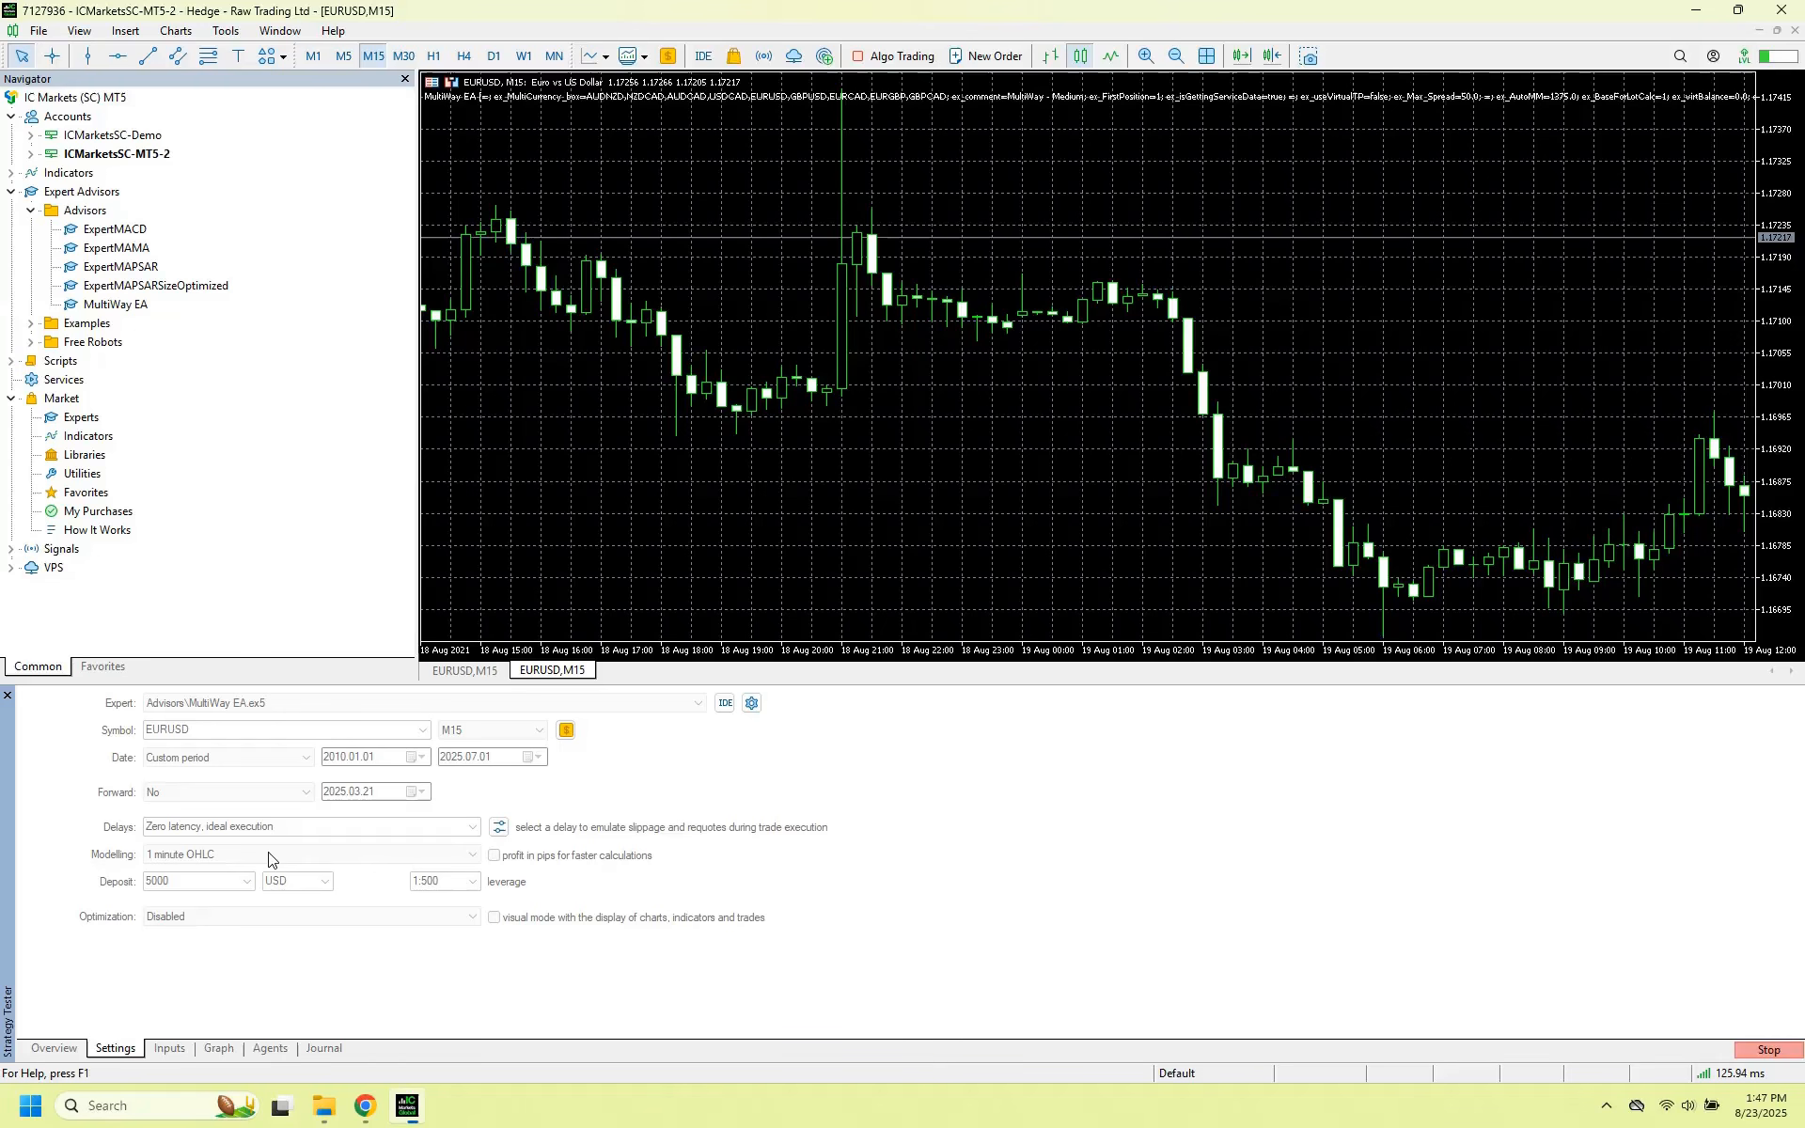
pyautogui.click(215, 1049)
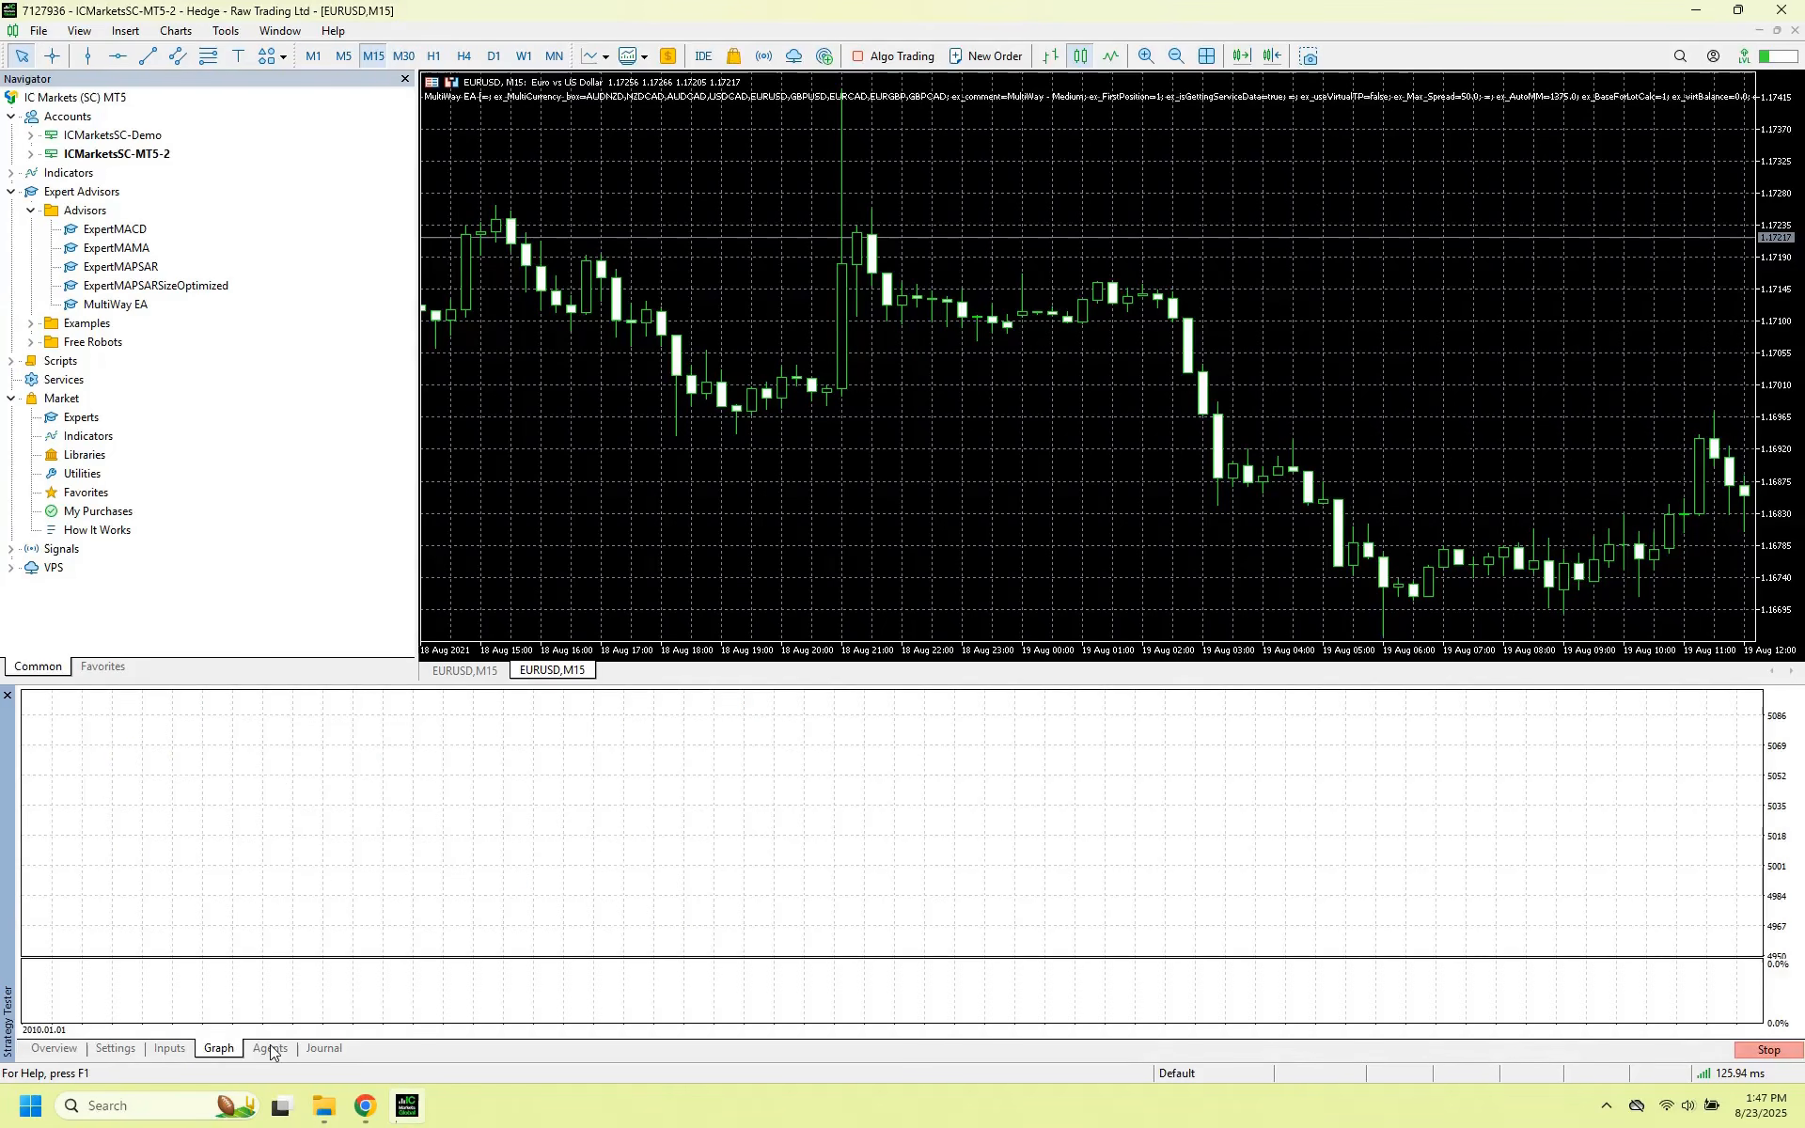
pyautogui.click(269, 1049)
# Examine the journal's history loading and synchronization entries for the tested currency pairs.
pyautogui.click(581, 961)
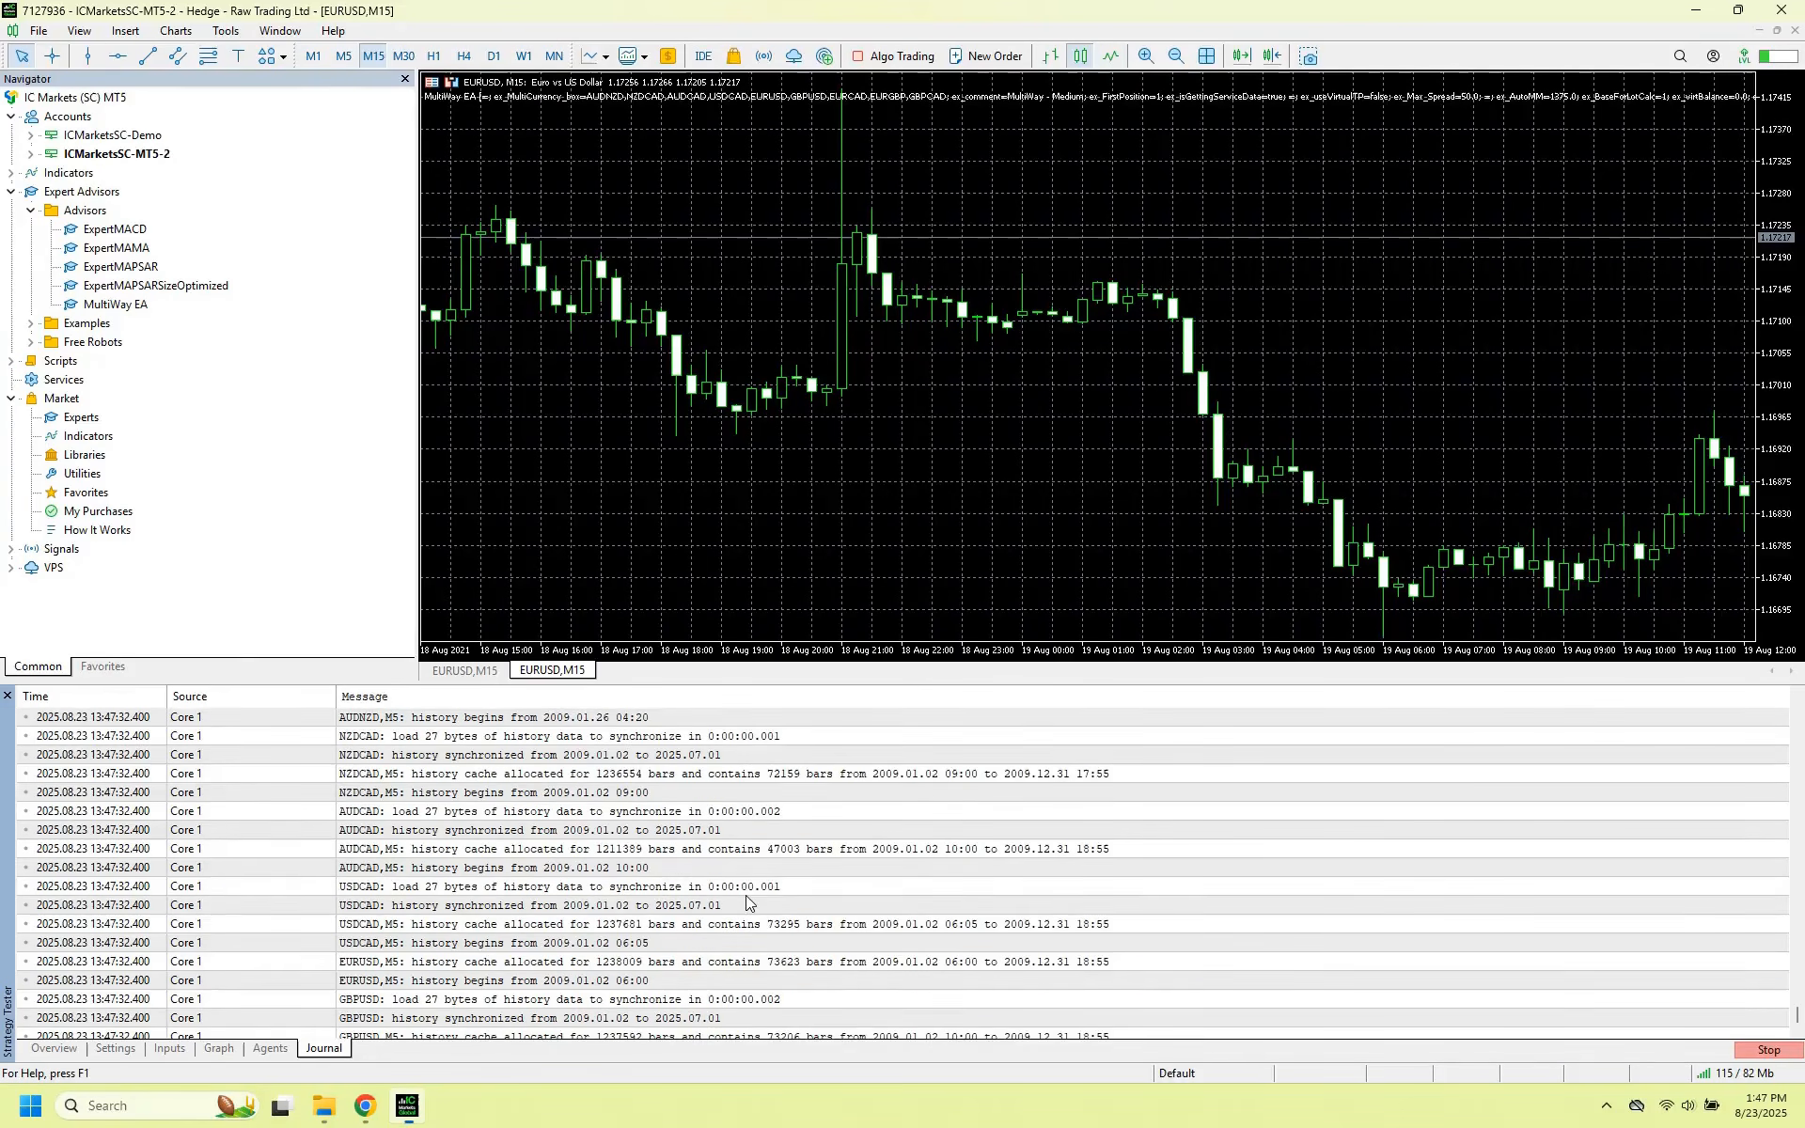
pyautogui.scroll(5, 743, 903)
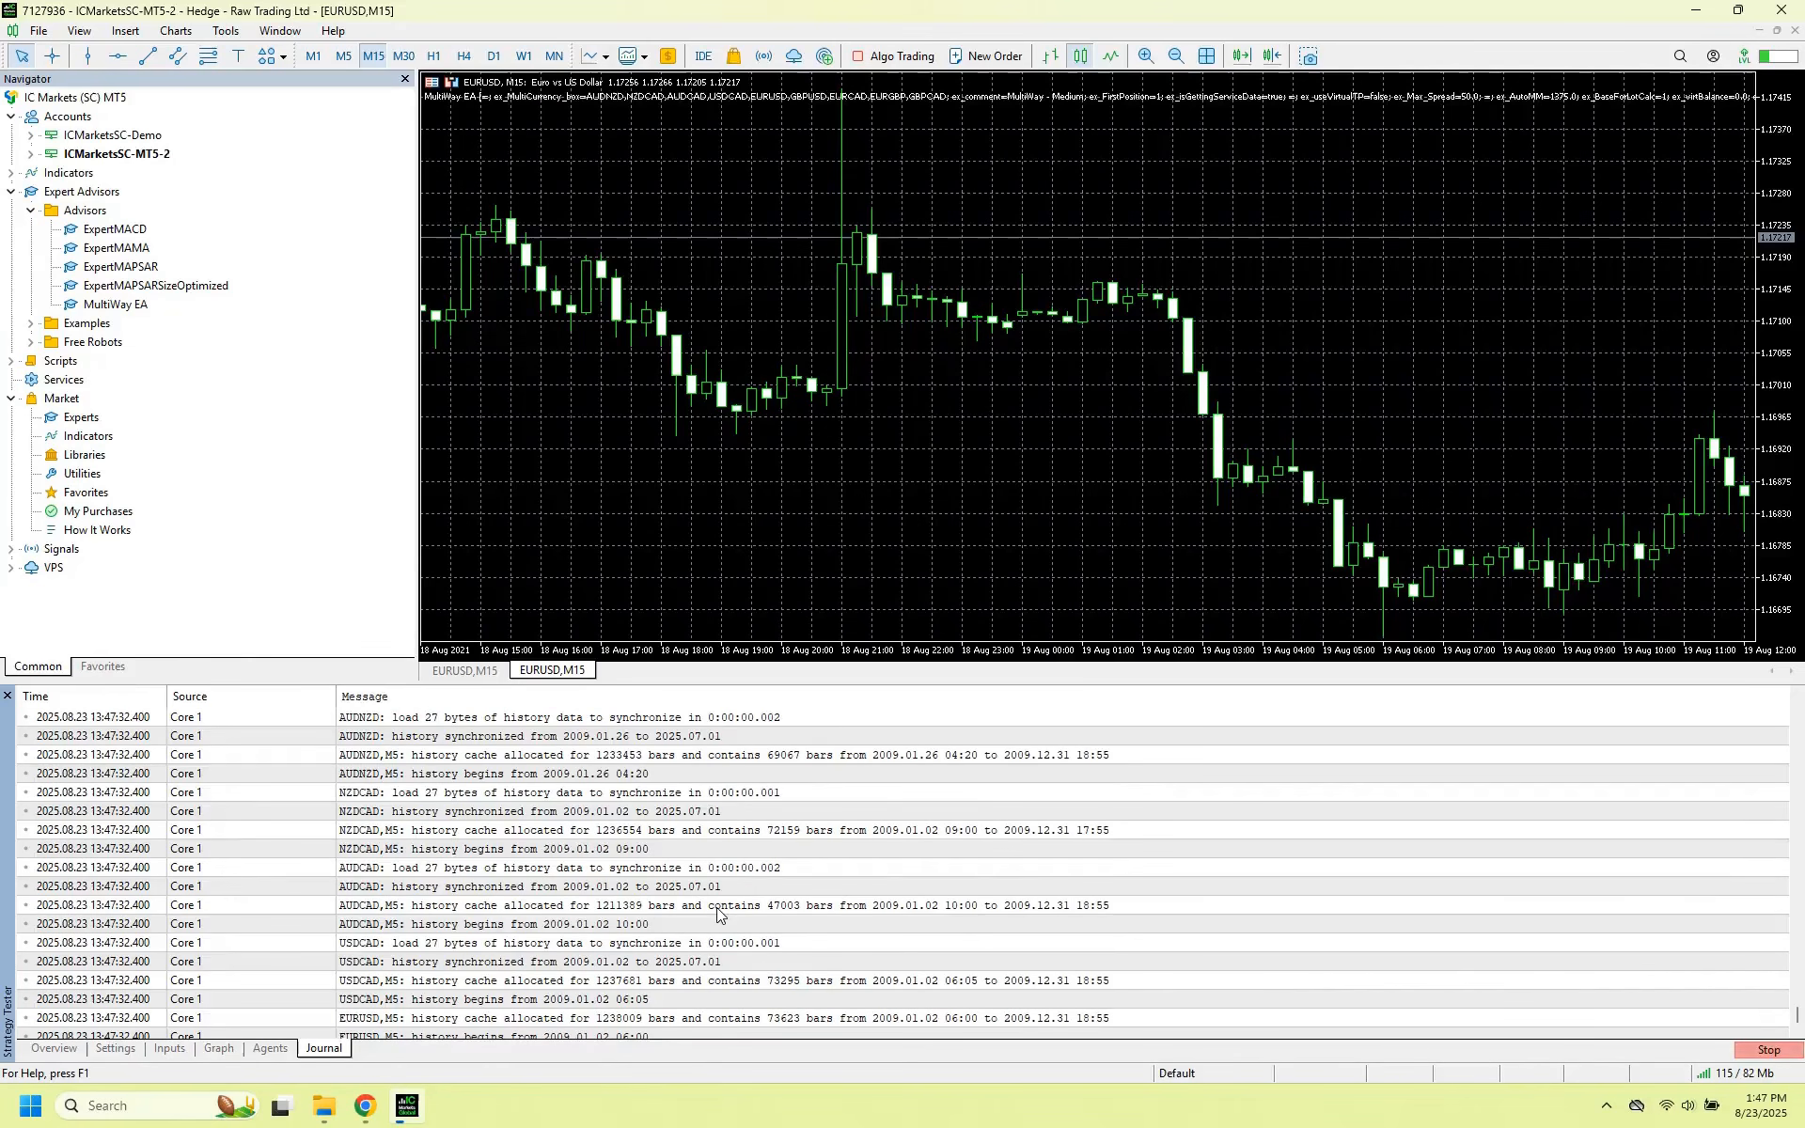
pyautogui.scroll(8, 717, 910)
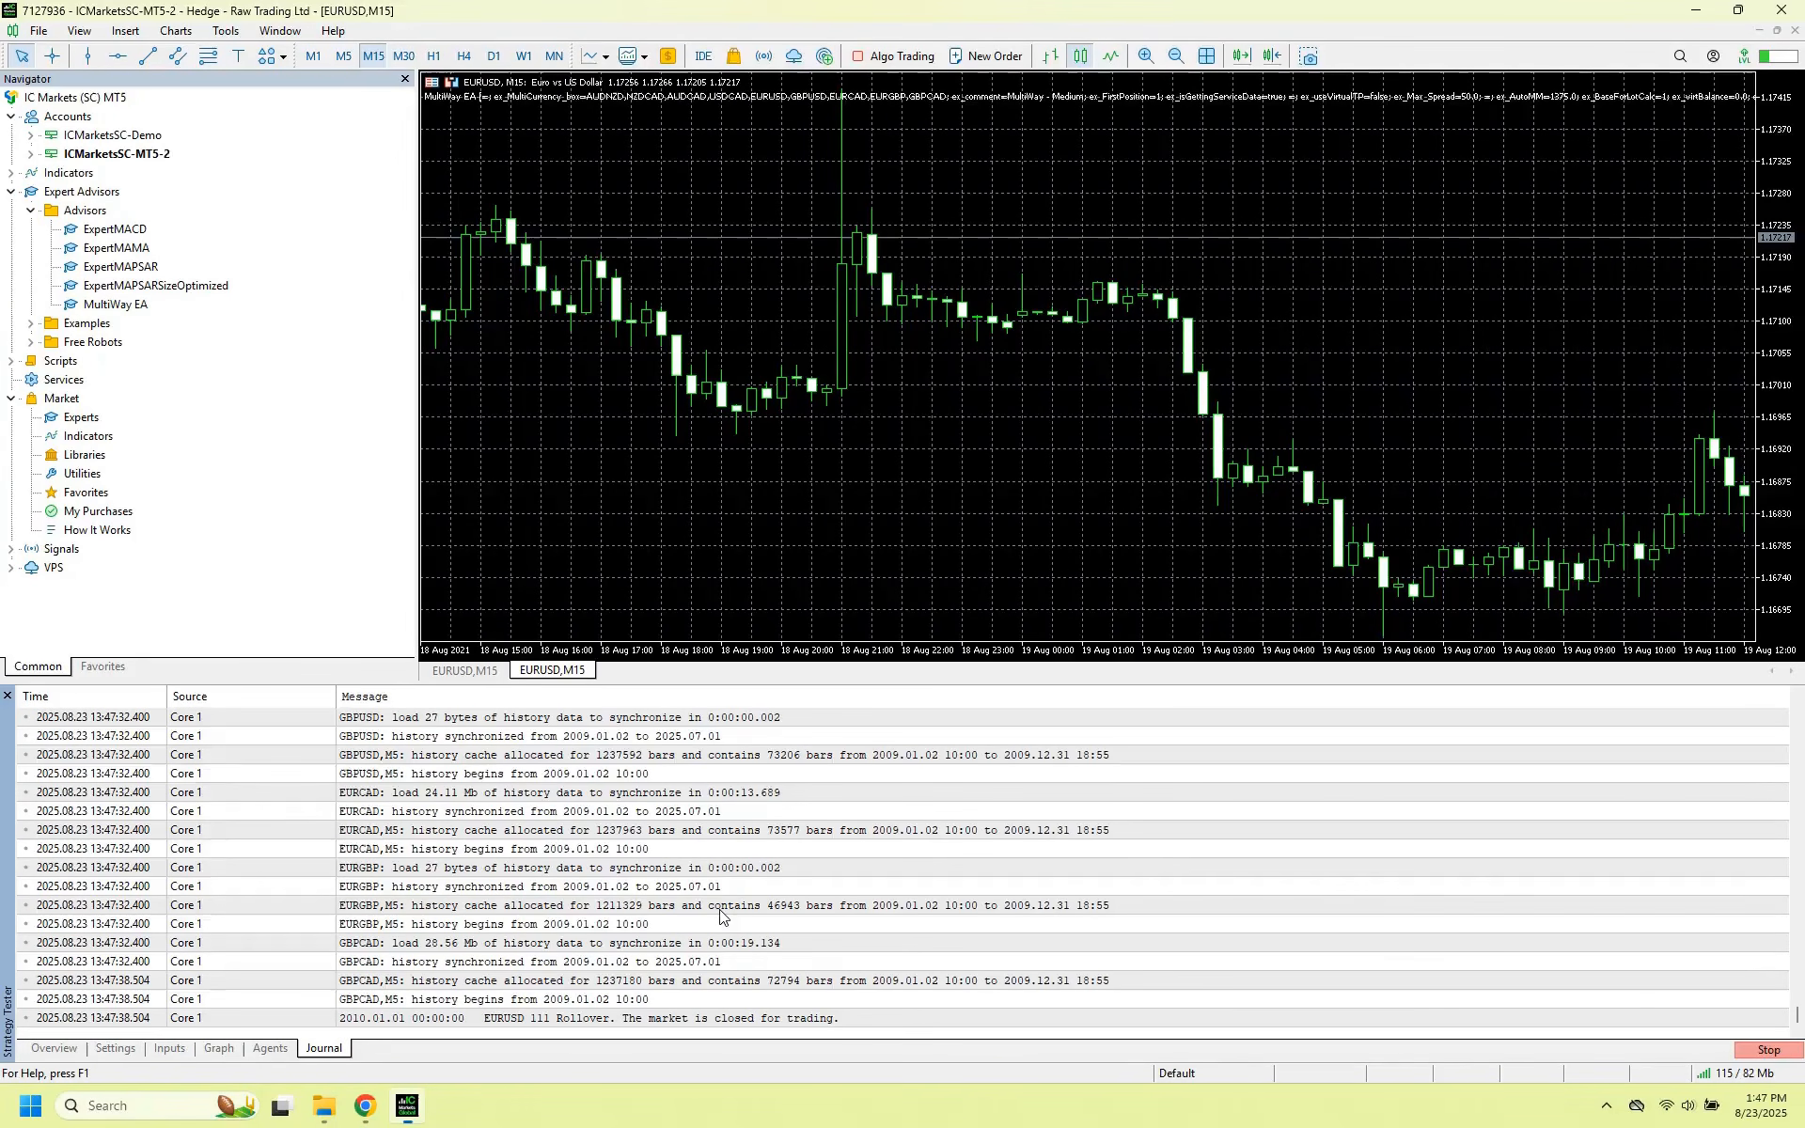
pyautogui.click(731, 886)
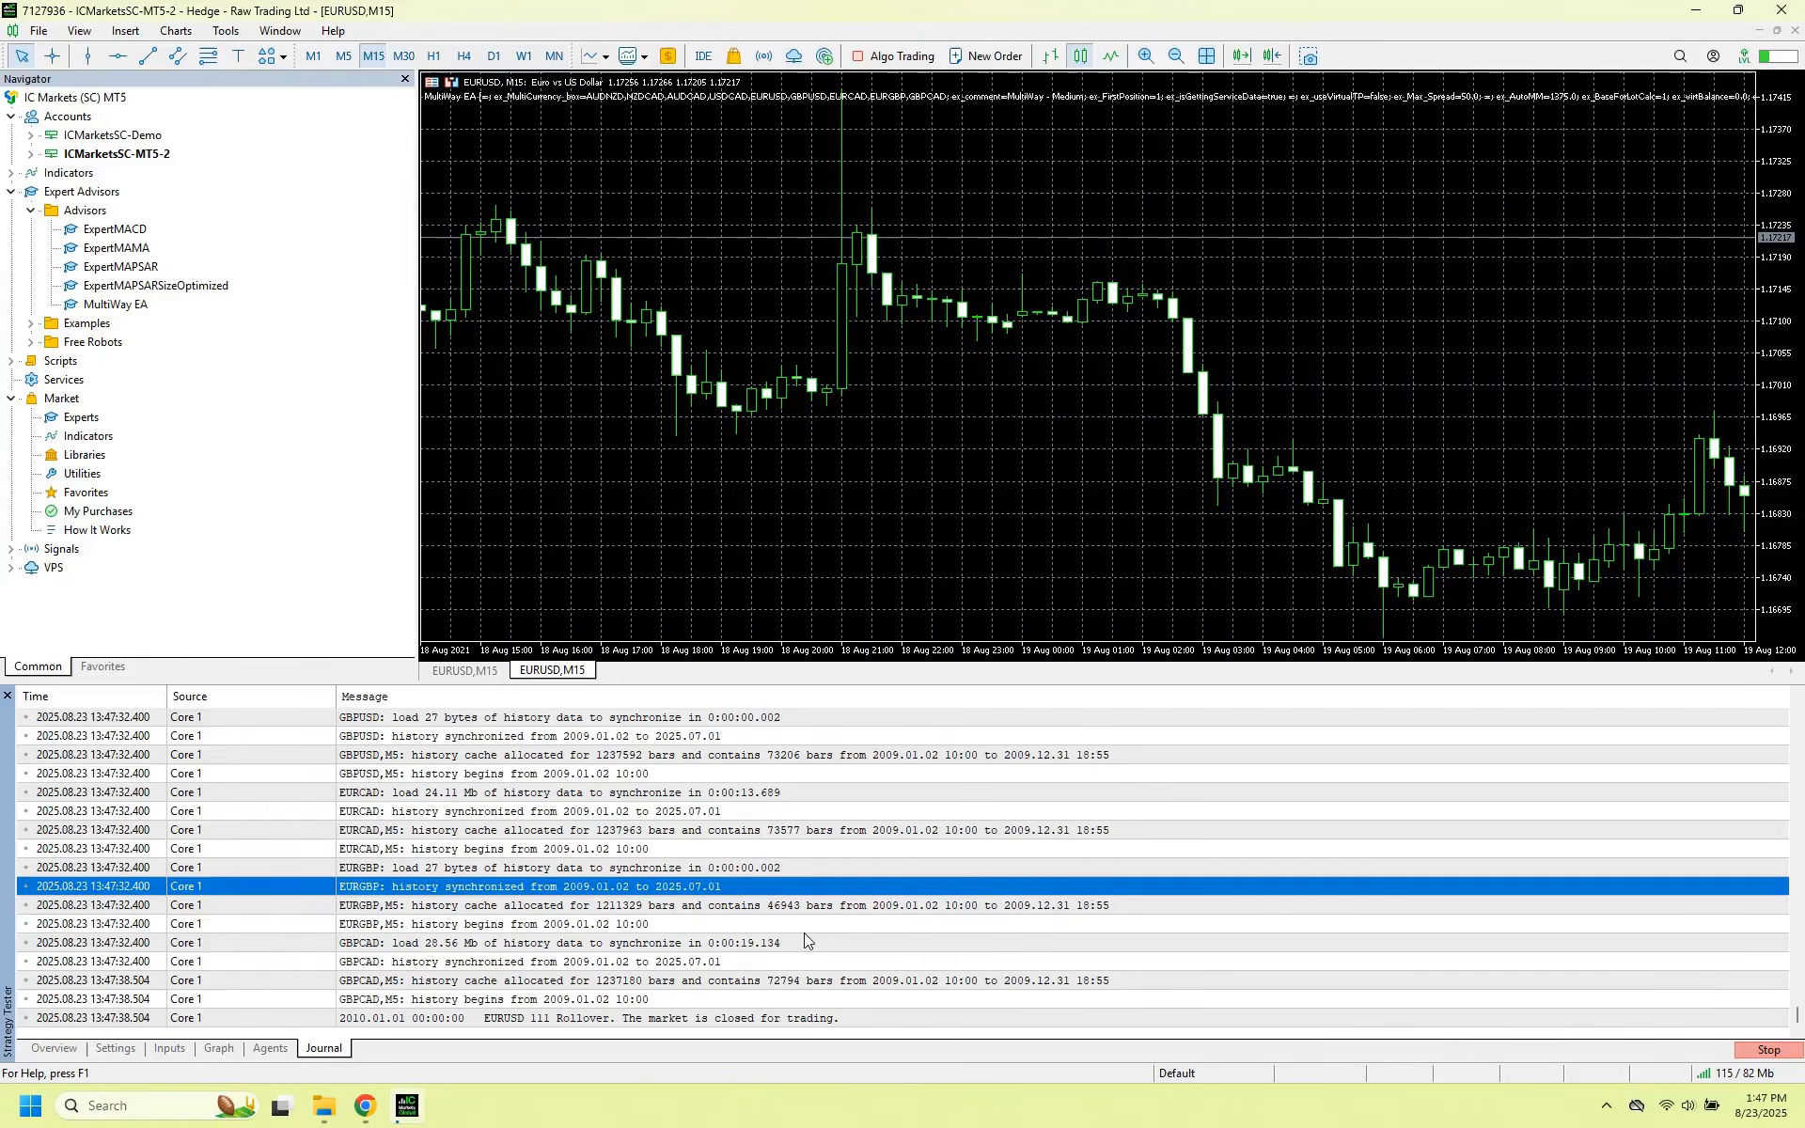
pyautogui.scroll(5, 804, 932)
pyautogui.scroll(5, 804, 936)
pyautogui.click(664, 929)
pyautogui.click(602, 961)
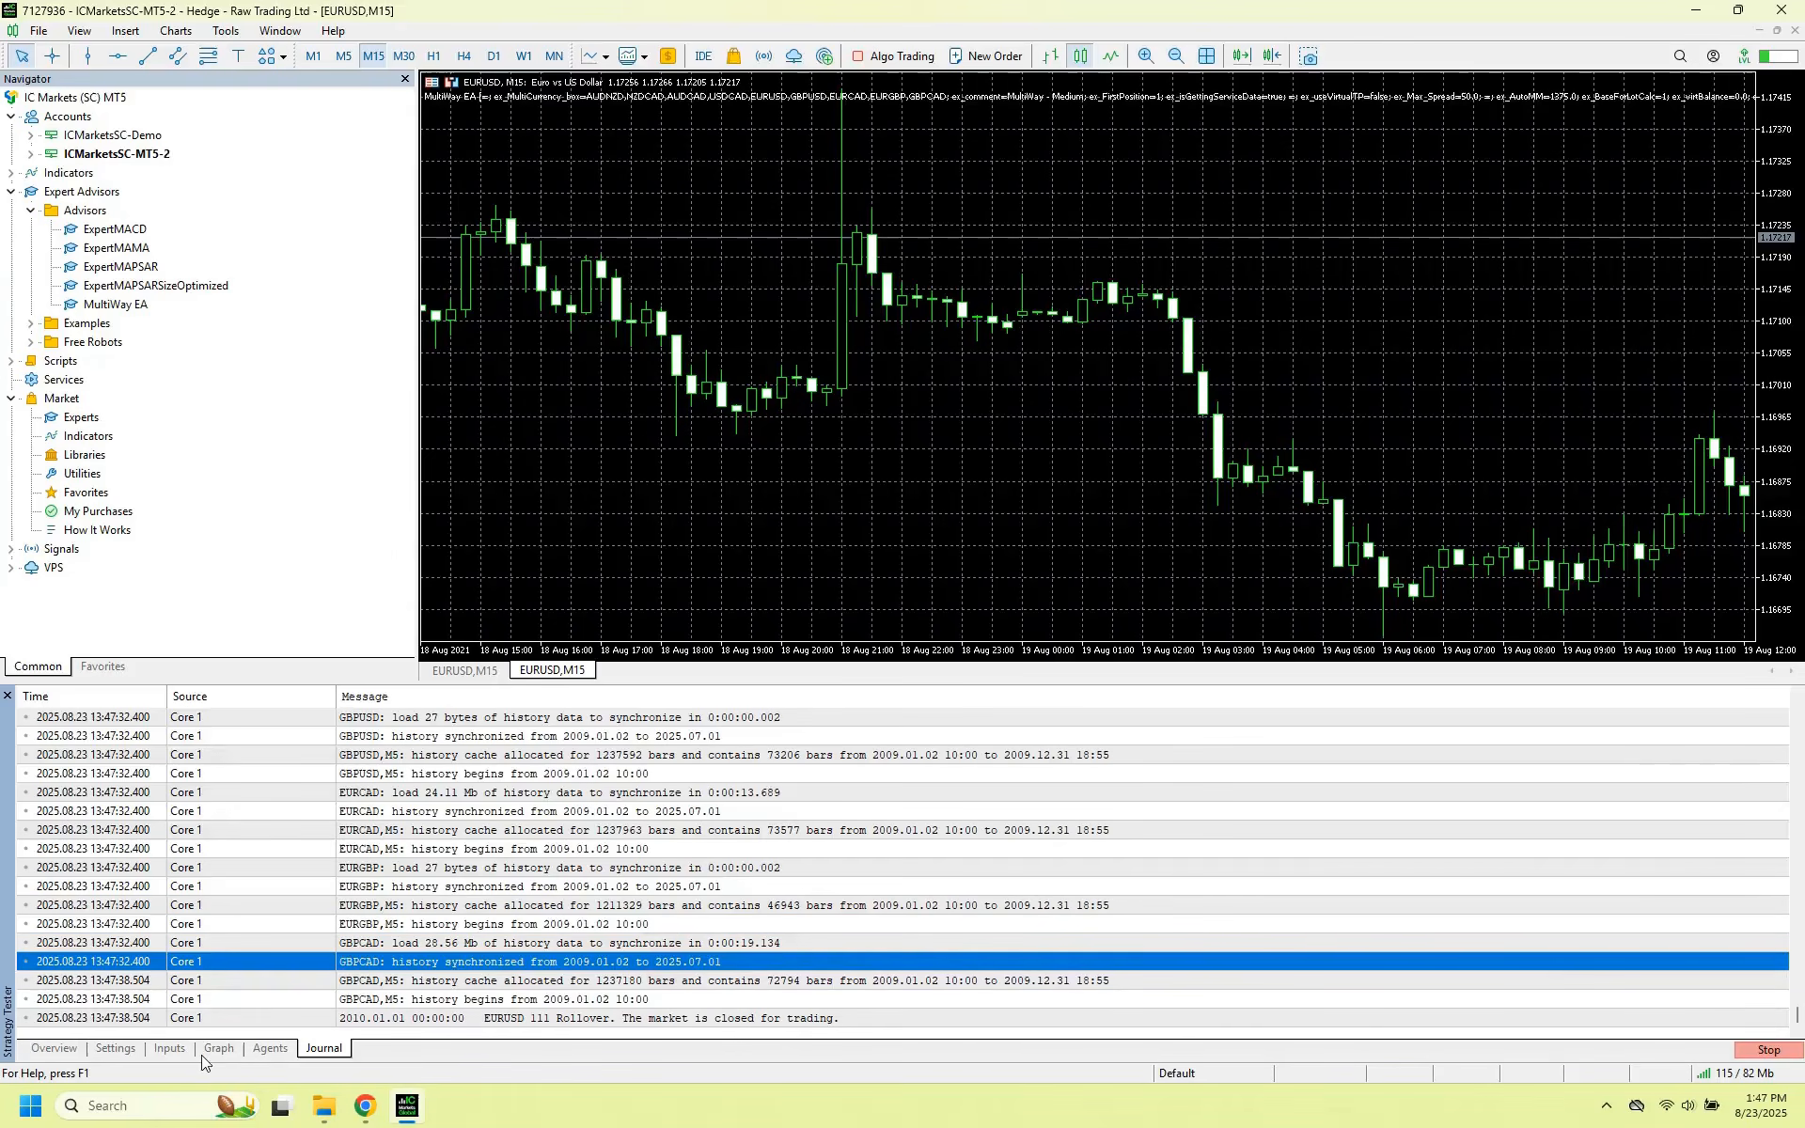
# Monitor the 2010–2025 backtest through its journal and its balance and equity graph, inspecting the equity around May 2016.
pyautogui.click(218, 1048)
pyautogui.click(324, 1048)
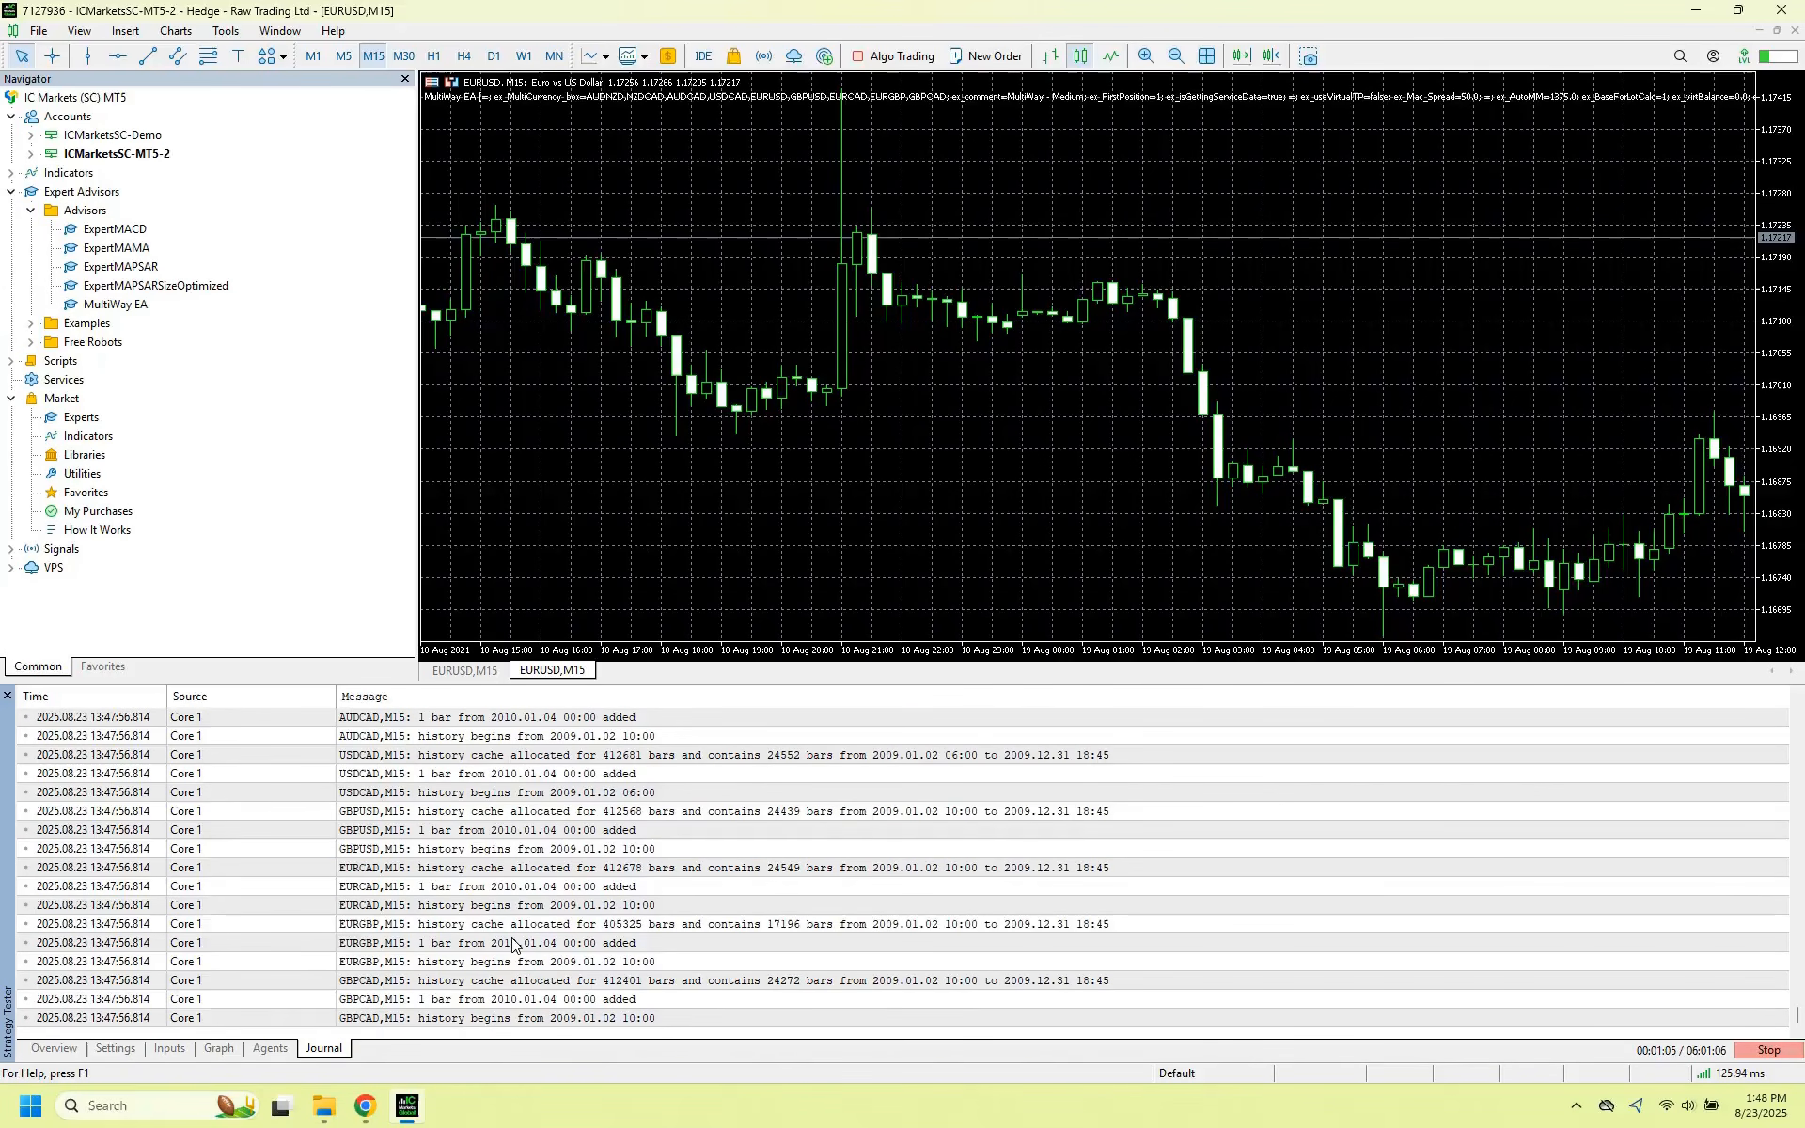
pyautogui.click(218, 1048)
pyautogui.click(727, 782)
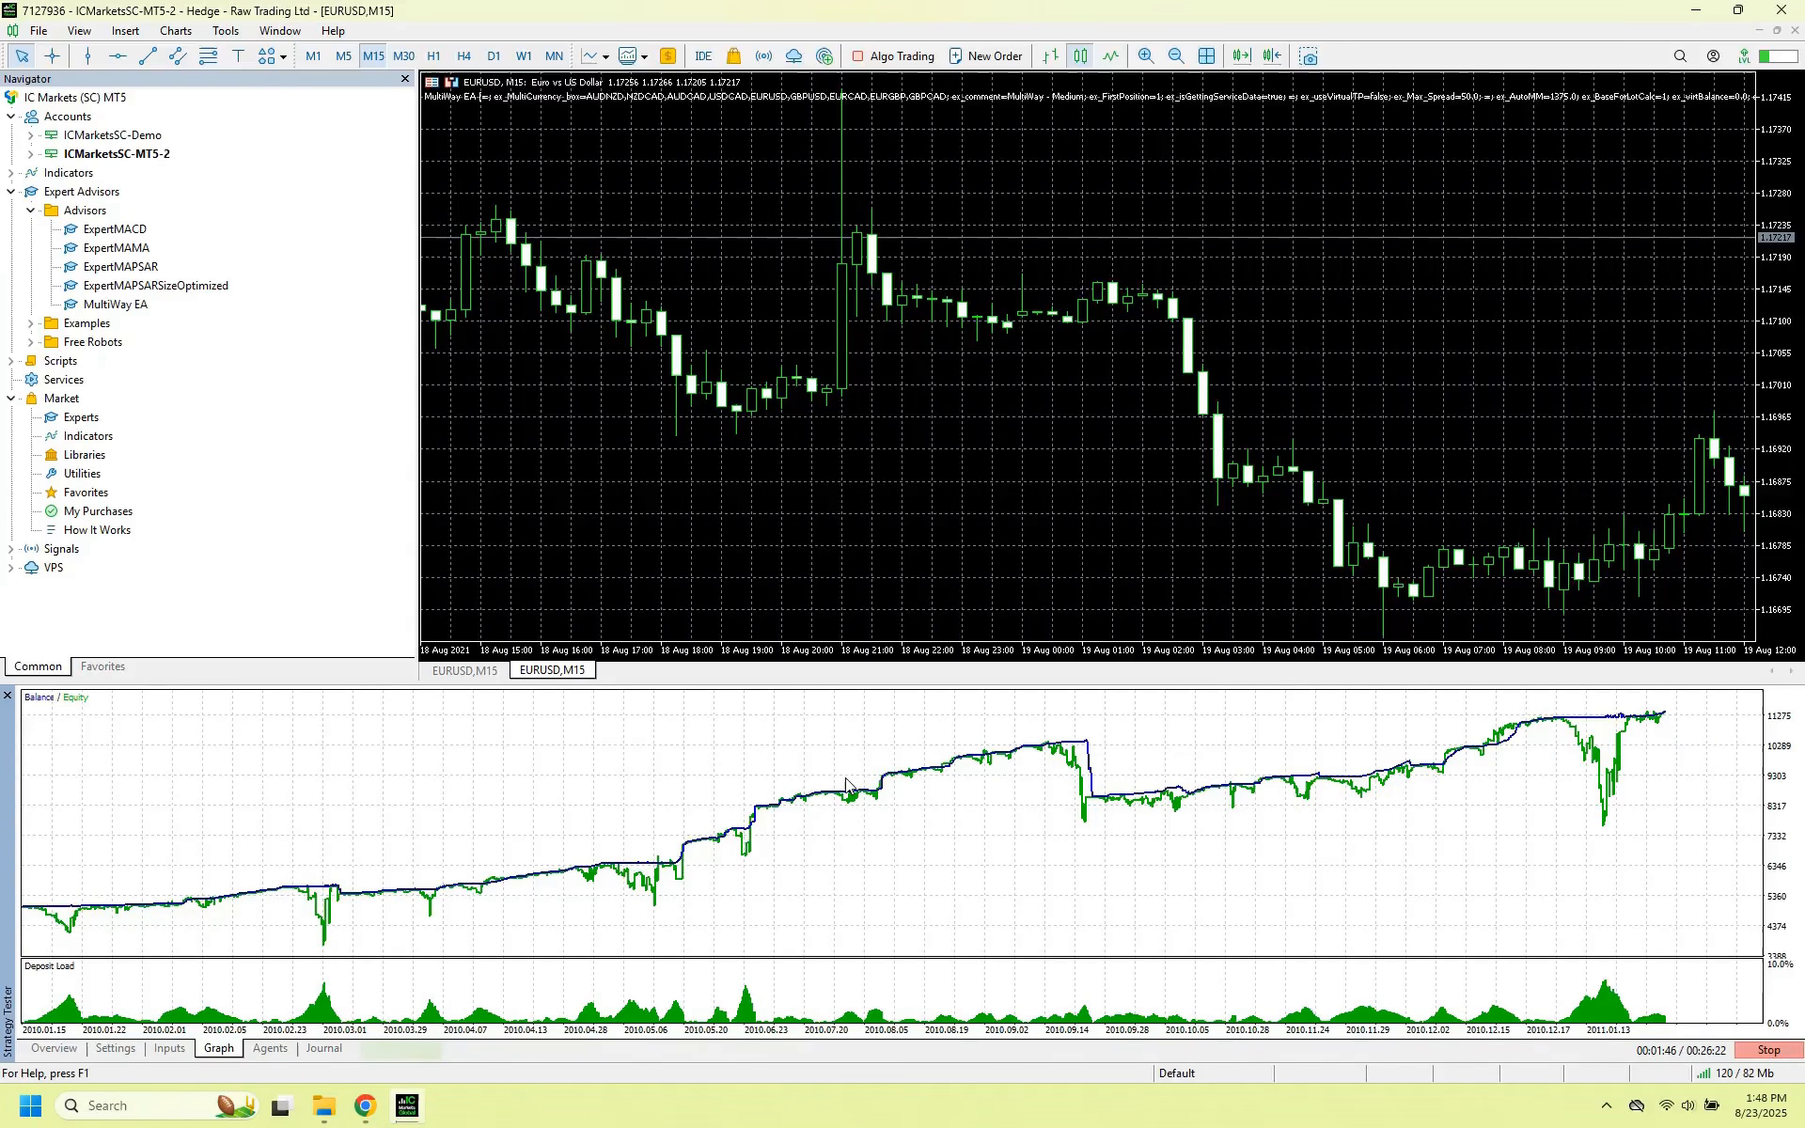
pyautogui.moveTo(883, 784)
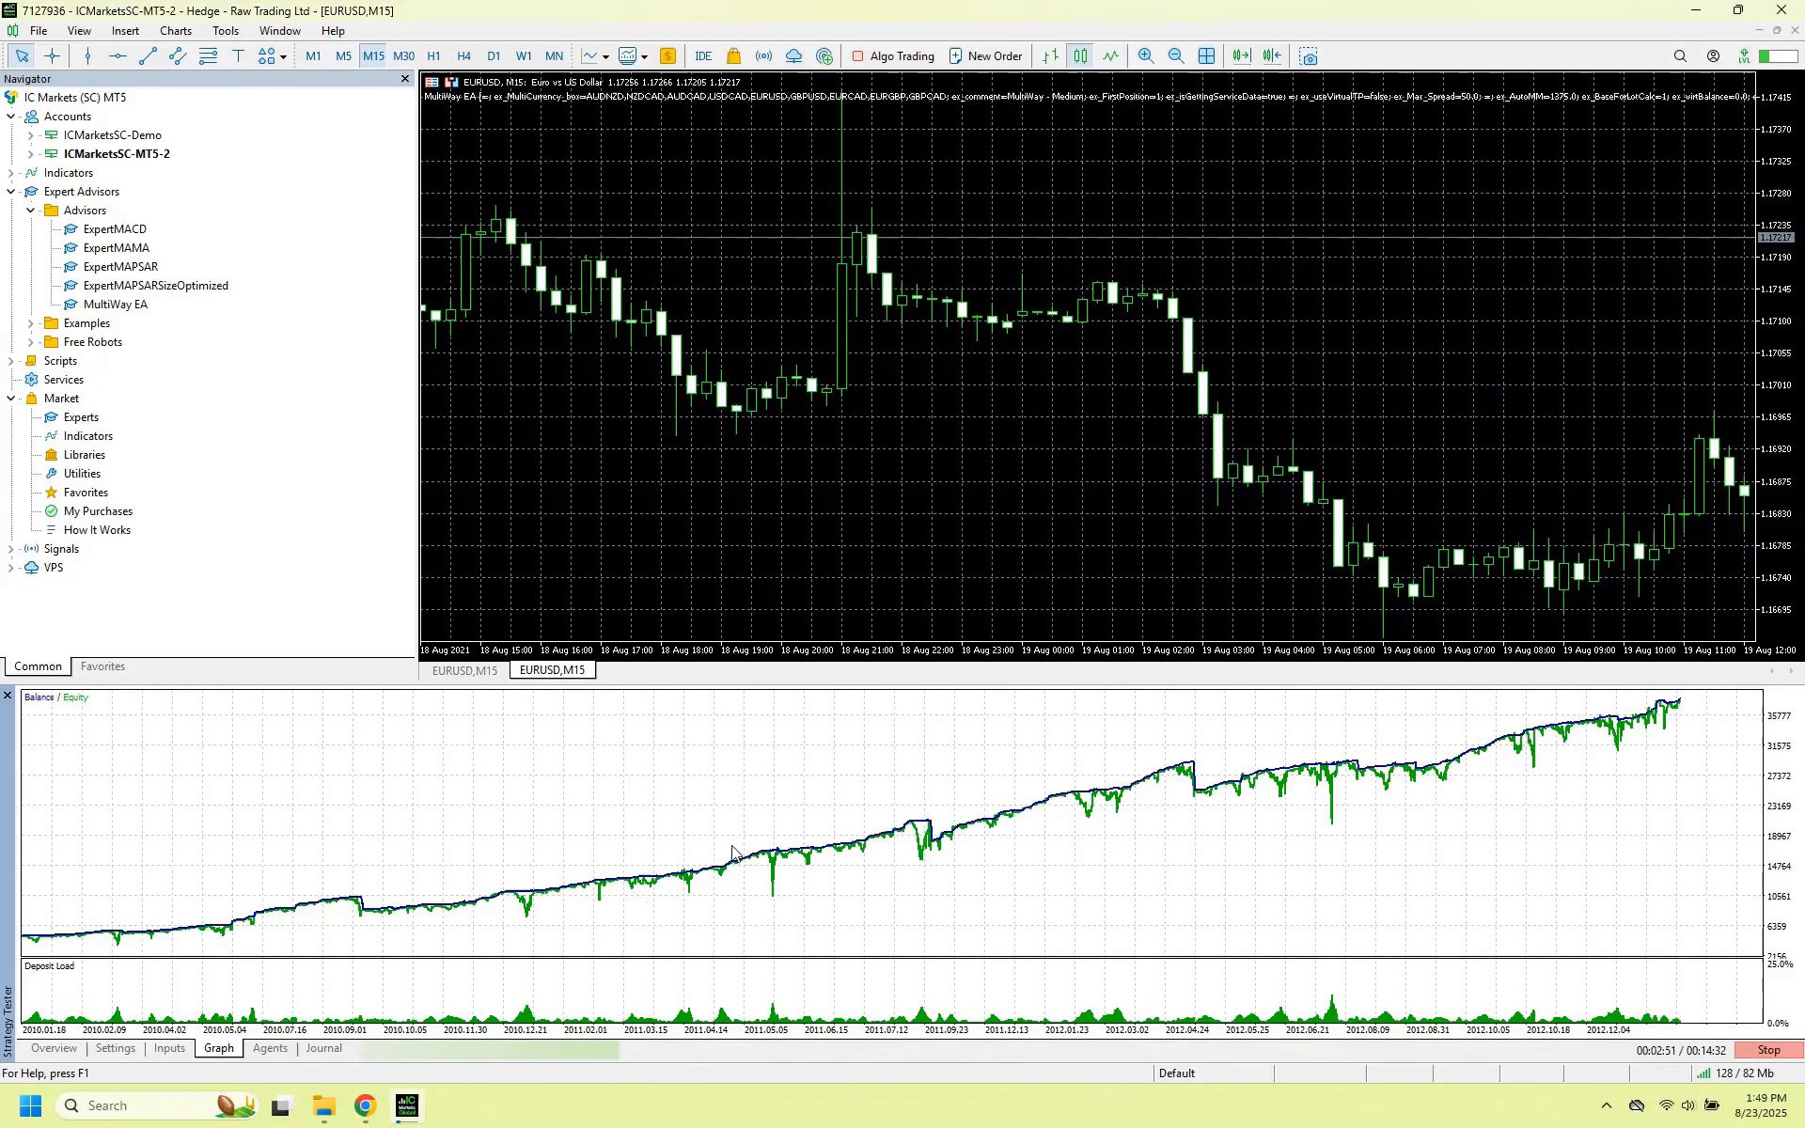
pyautogui.moveTo(801, 849)
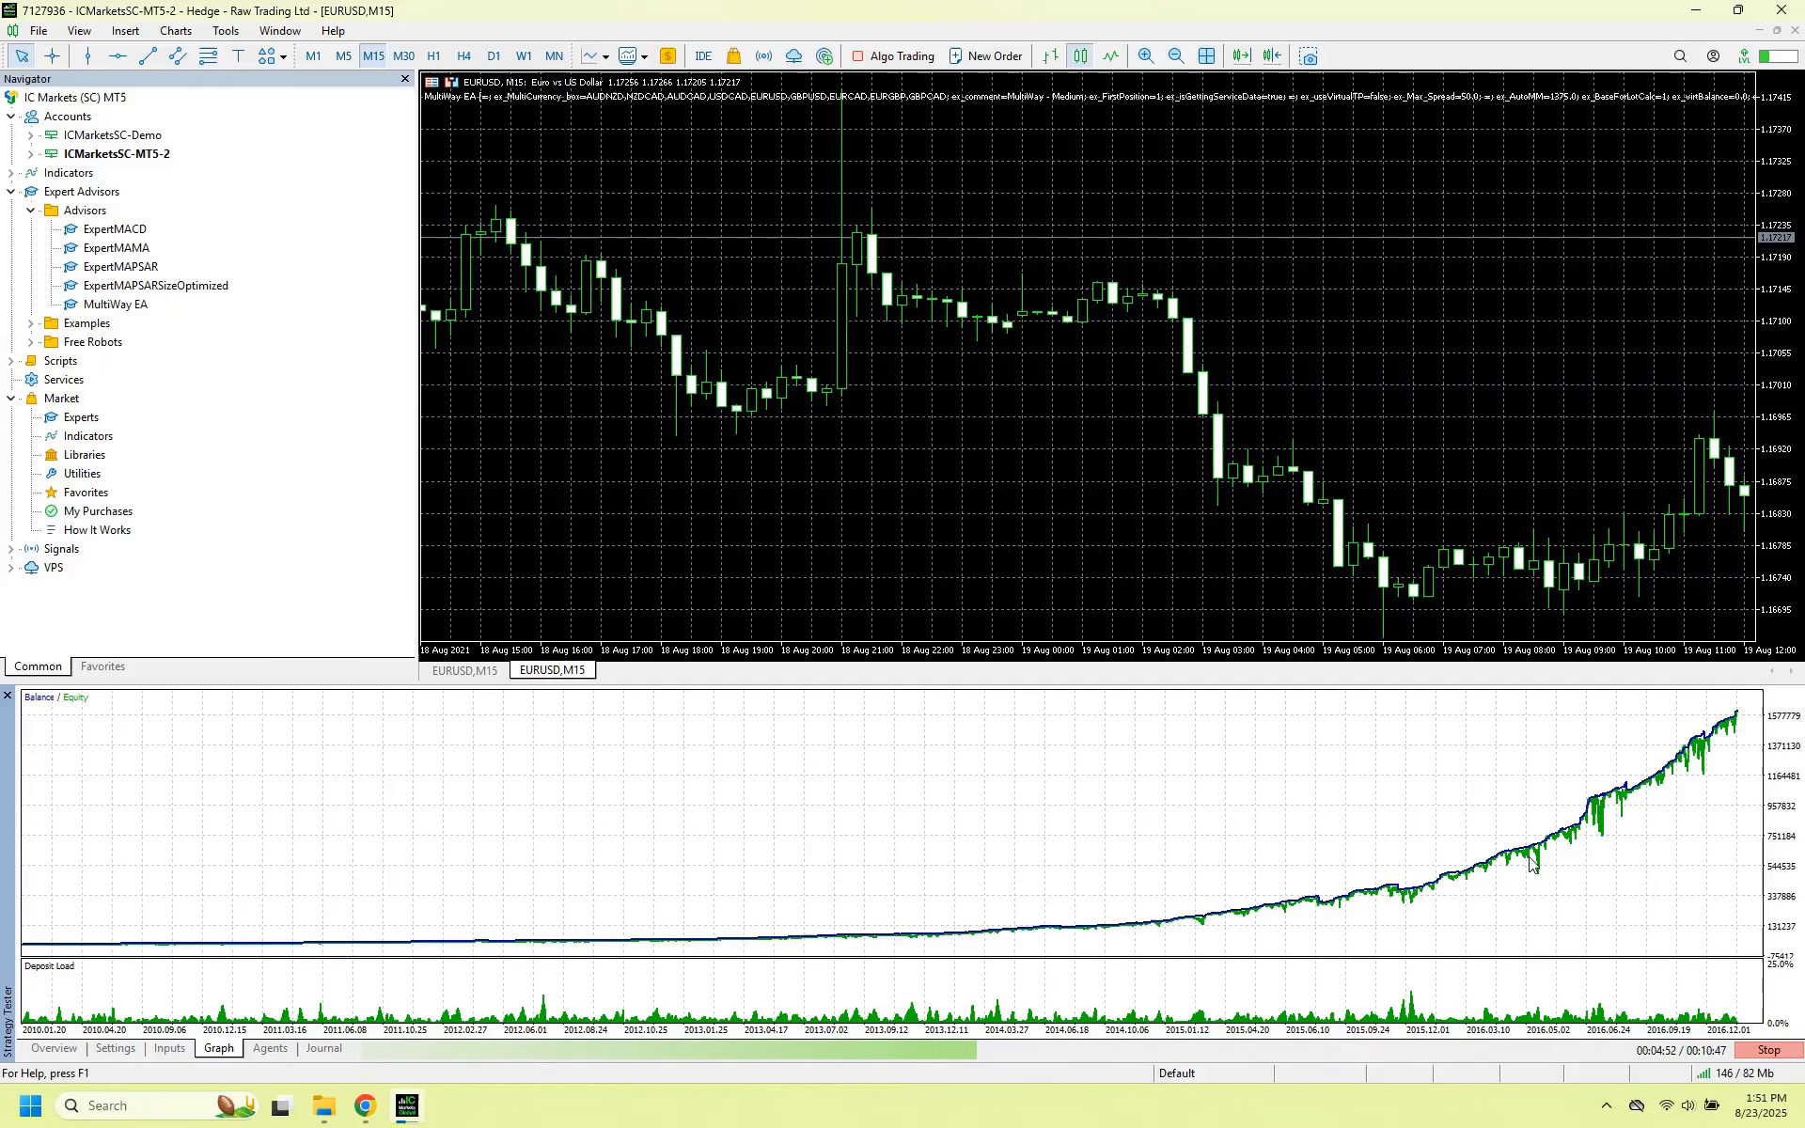
pyautogui.moveTo(1530, 860)
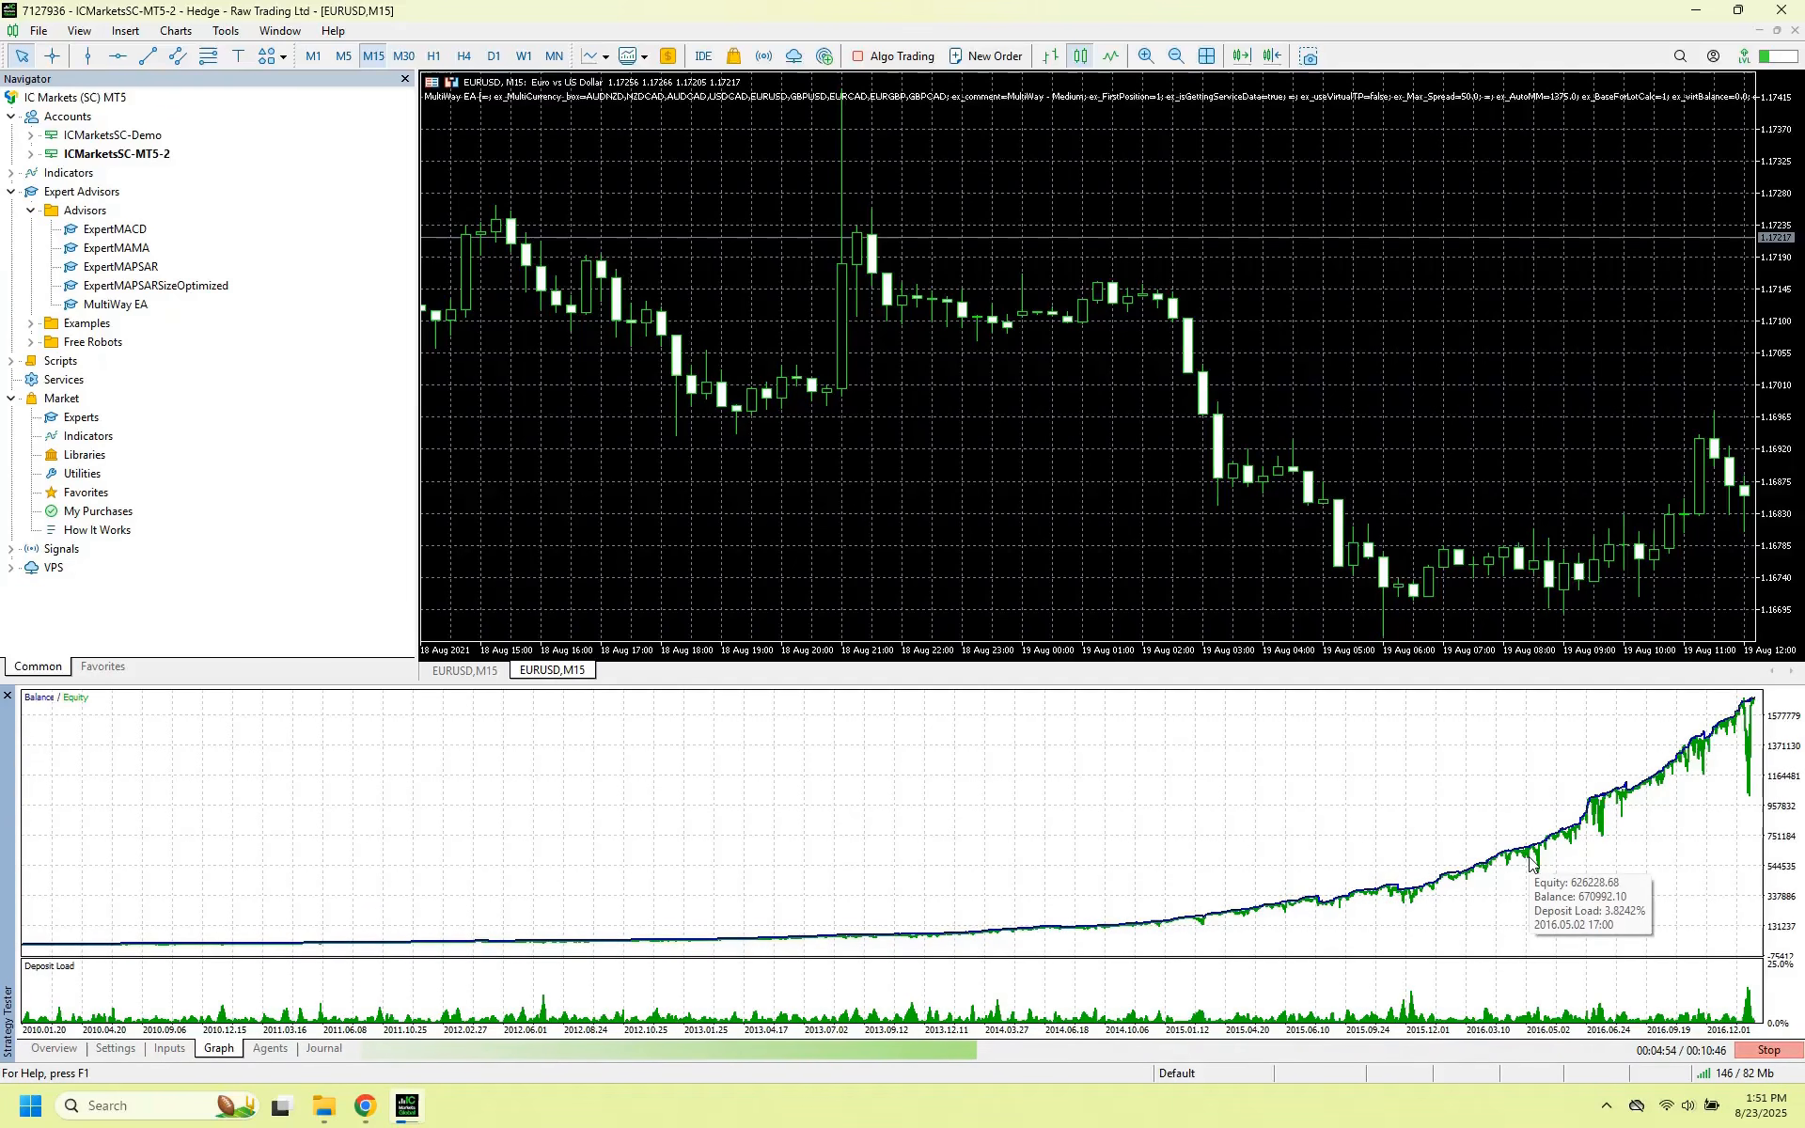